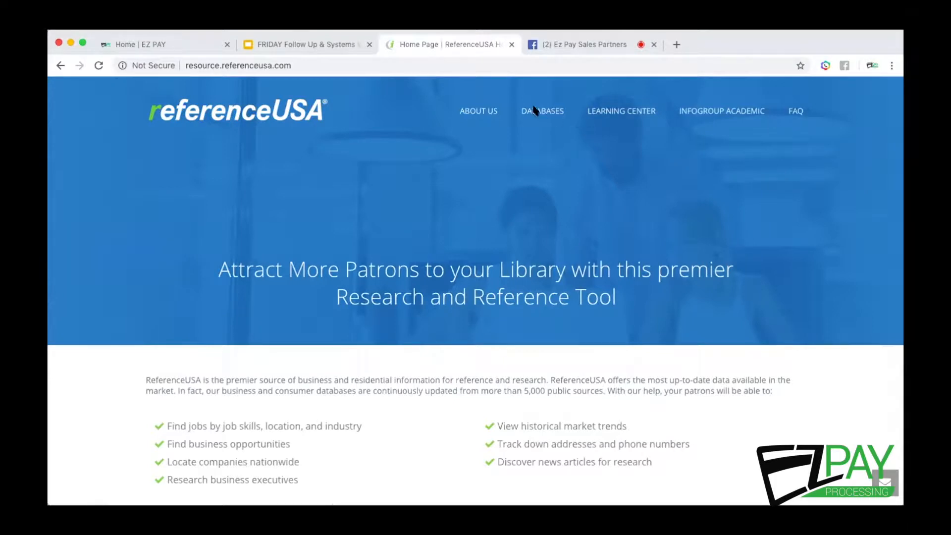
Scroll the ReferenceUSA homepage to the four-step 'Are You Trying to Access ReferenceUSA's Database?' section
scroll(760, 290, down, 3)
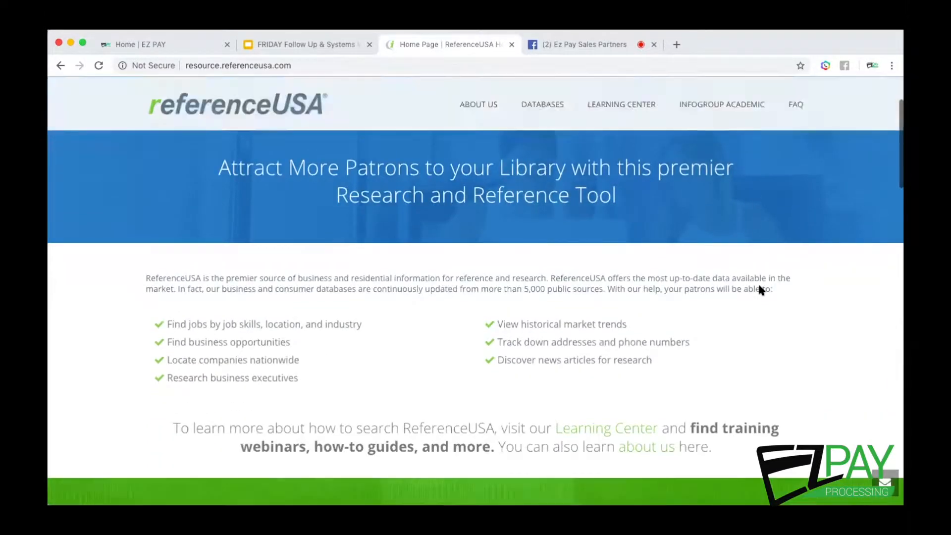
scroll(648, 322, down, 5)
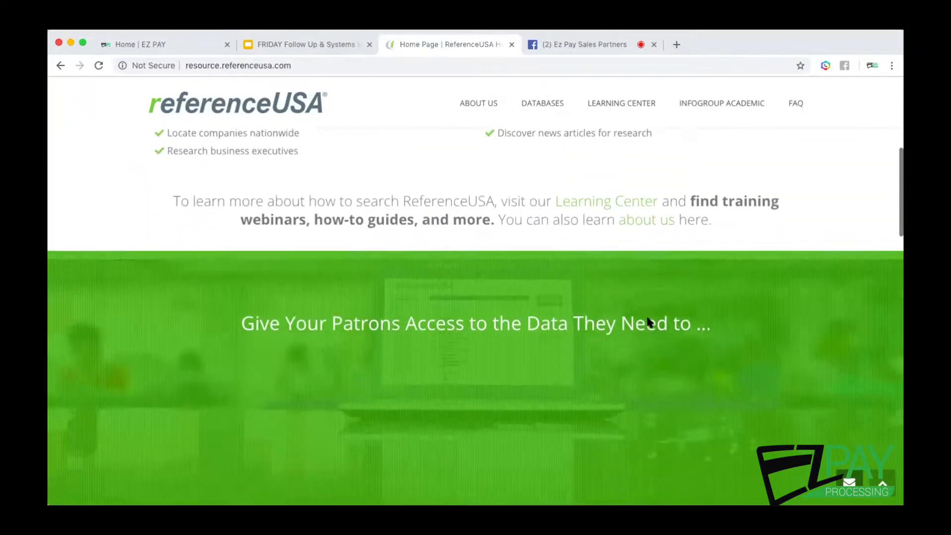
scroll(649, 322, down, 3)
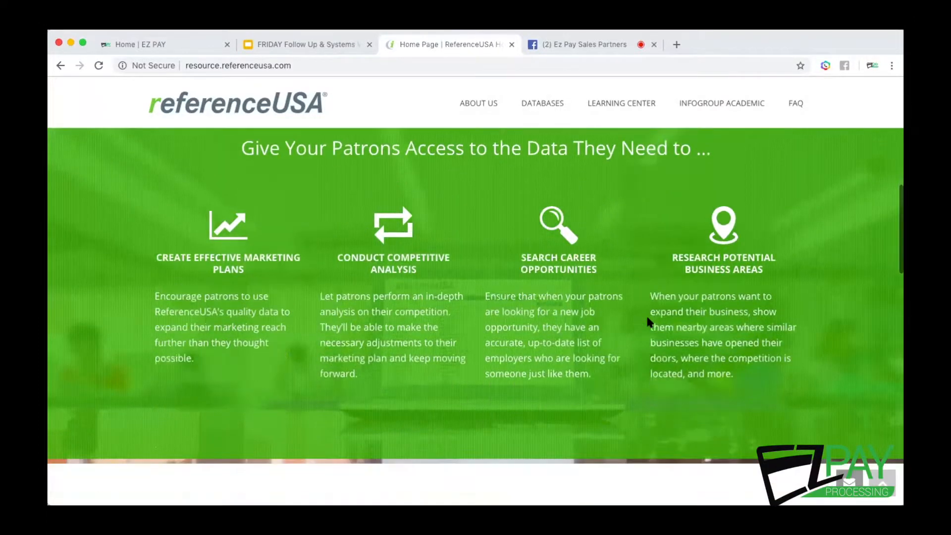
scroll(649, 322, down, 7)
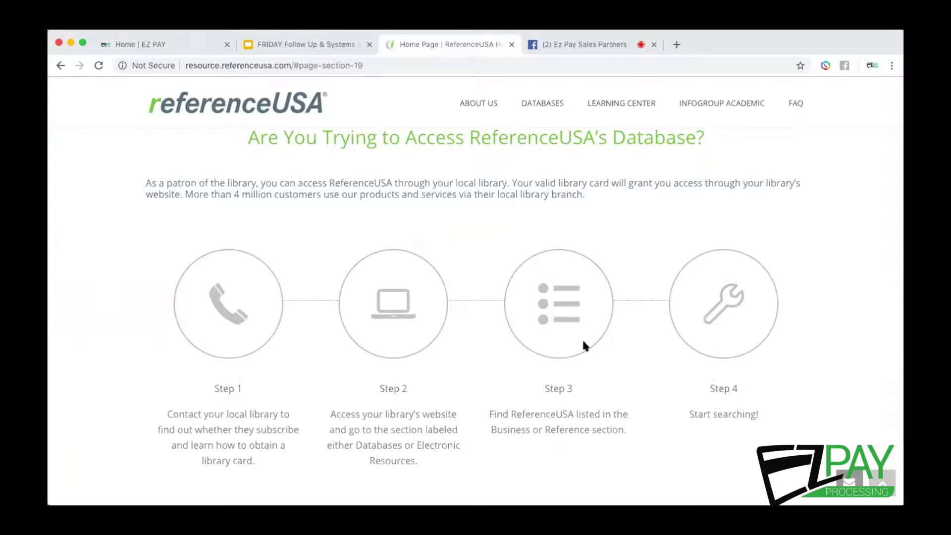
scroll(109, 310, up, 1)
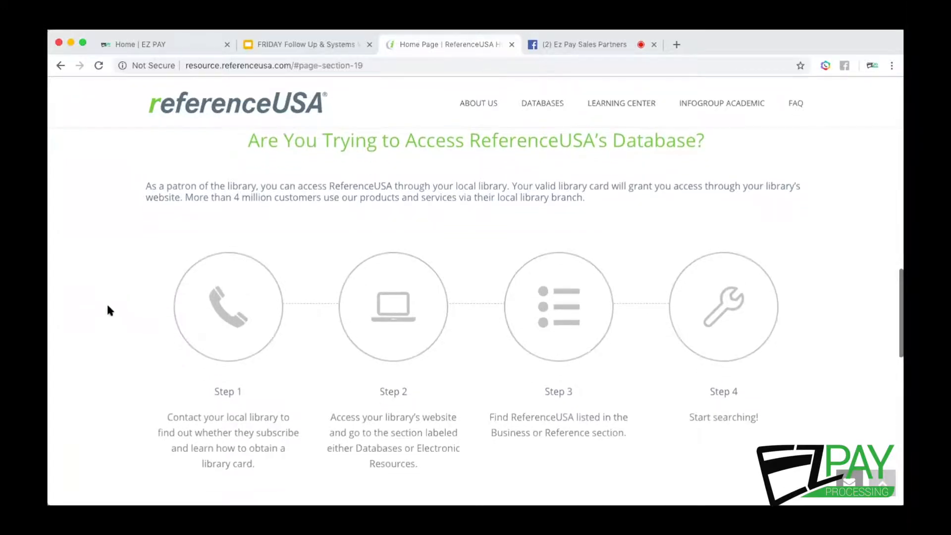
scroll(110, 310, up, 1)
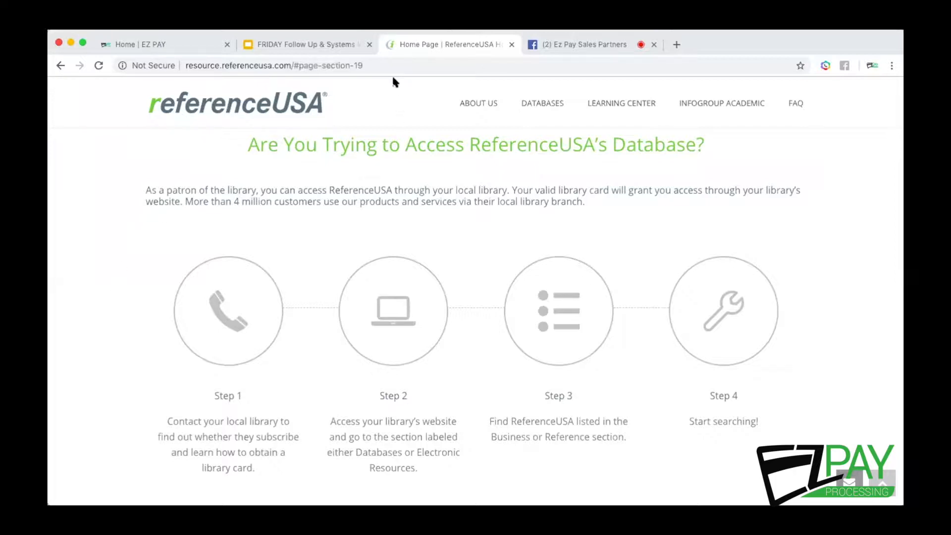
Go to google.com
click(382, 66)
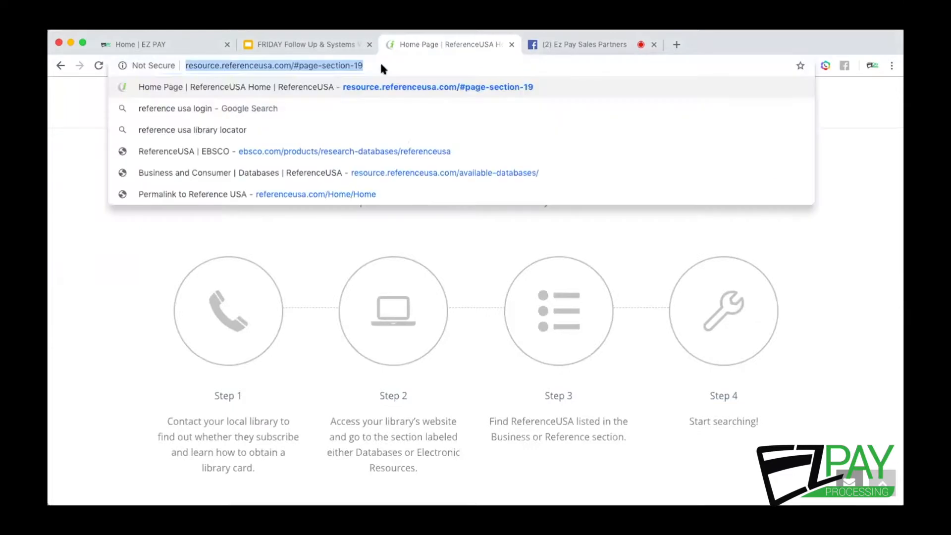
text(google.com)
key(Return)
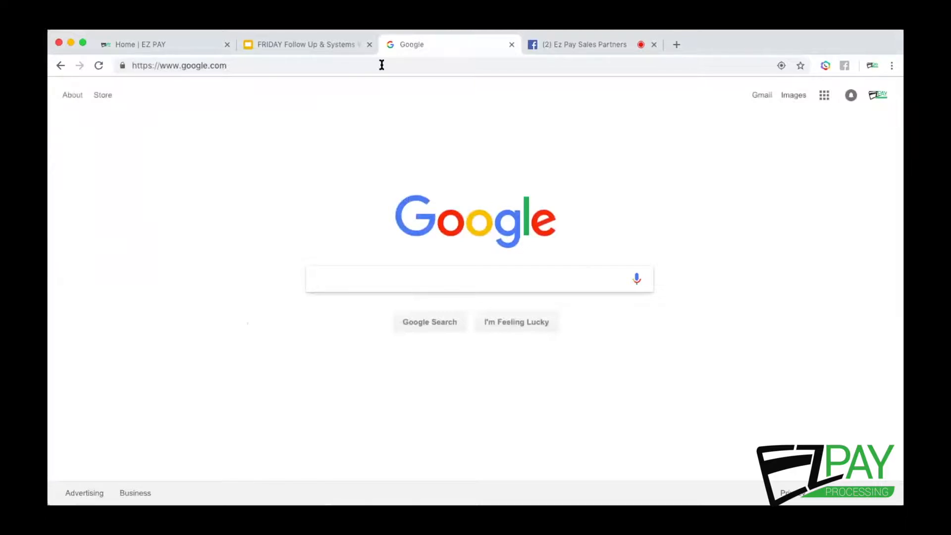
Search Google for 'chicago public library resources' using the suggestion
text(chicago i)
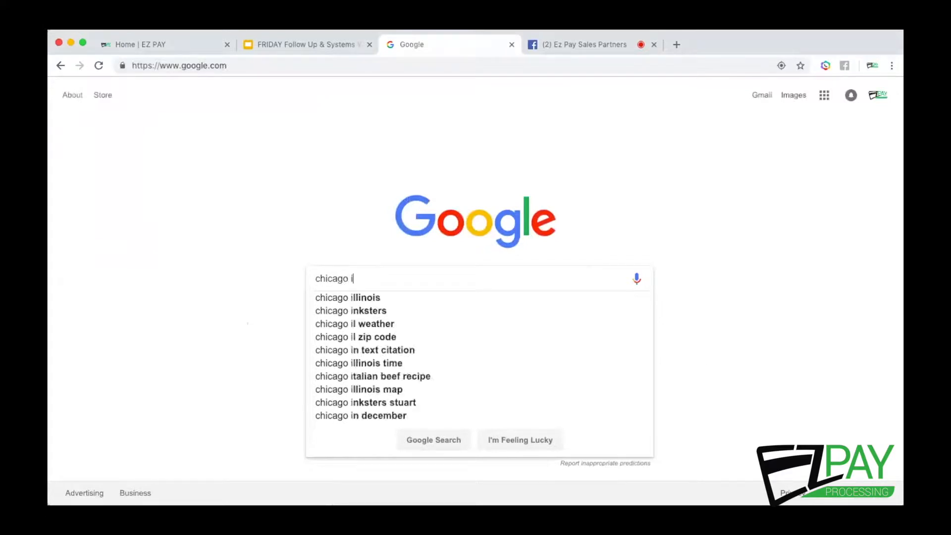
key(BackSpace)
text(library)
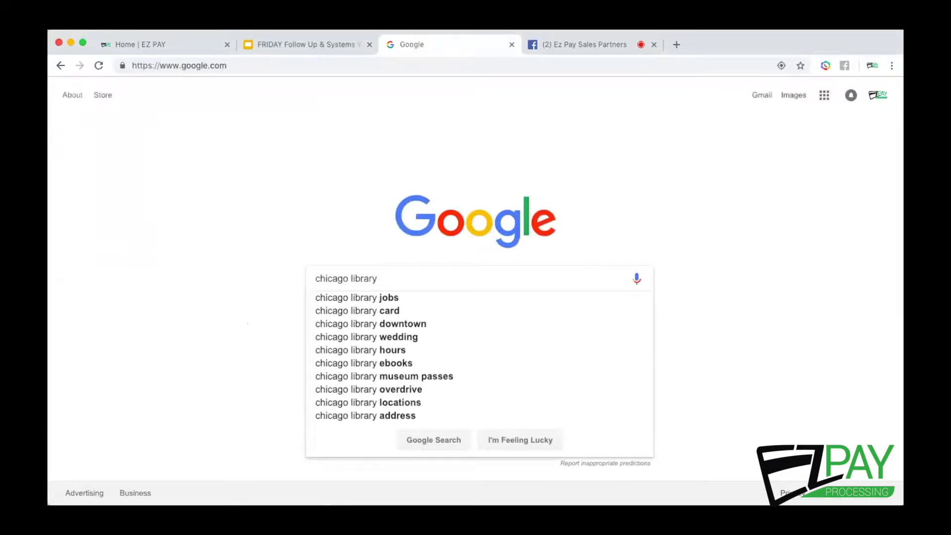
text( resources)
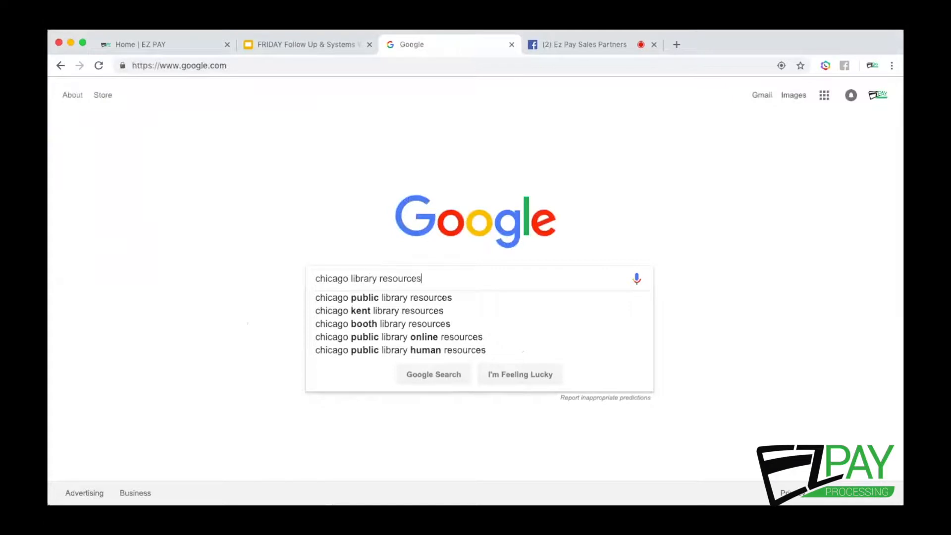
key(Down)
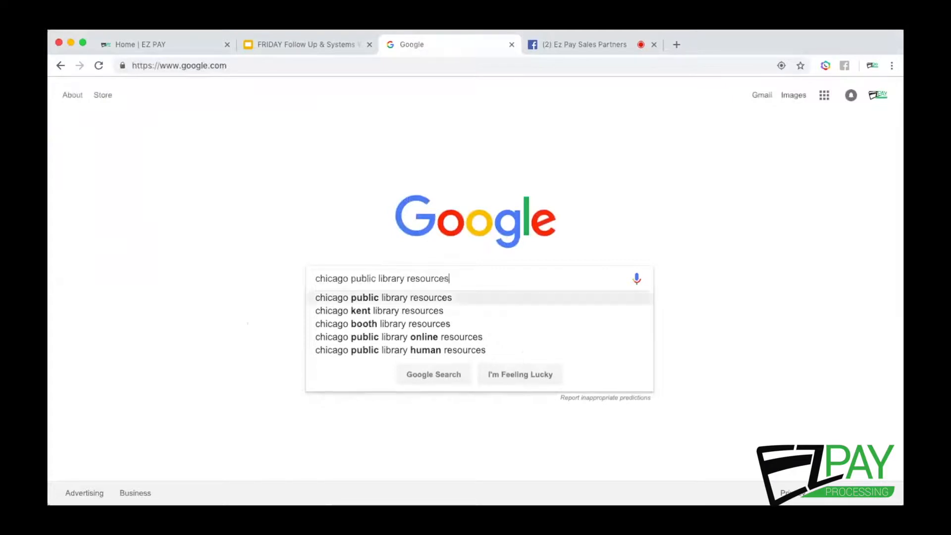
key(Return)
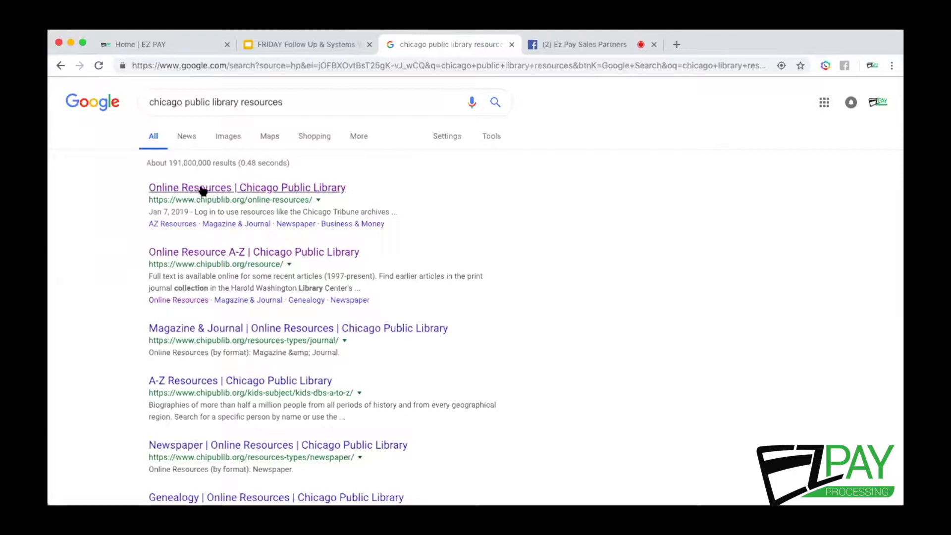
Open the Chicago Public Library Online Resources page from the results
click(226, 188)
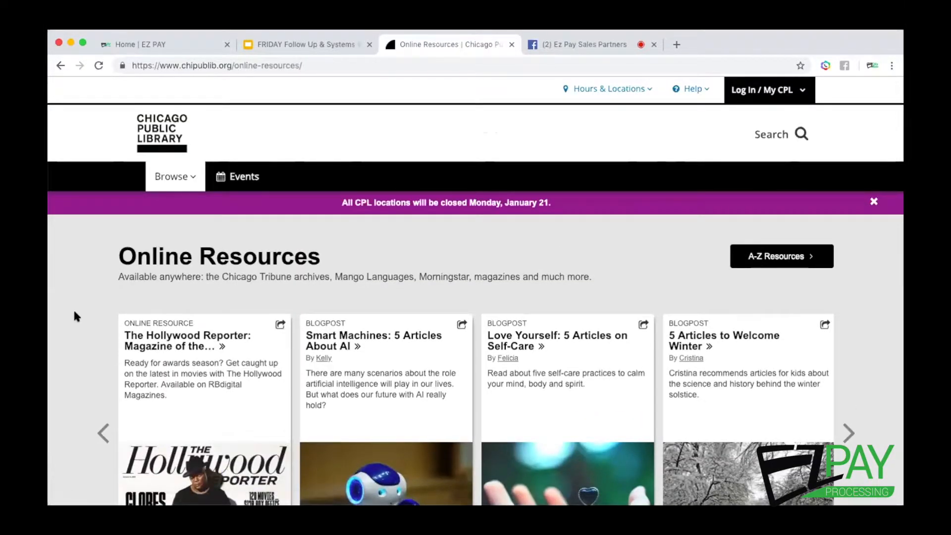
scroll(76, 326, down, 3)
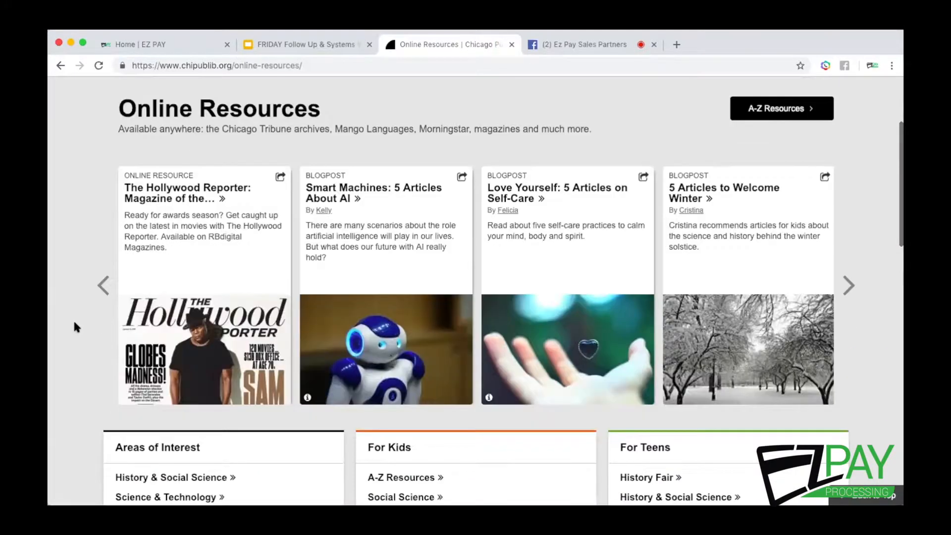
scroll(76, 327, down, 2)
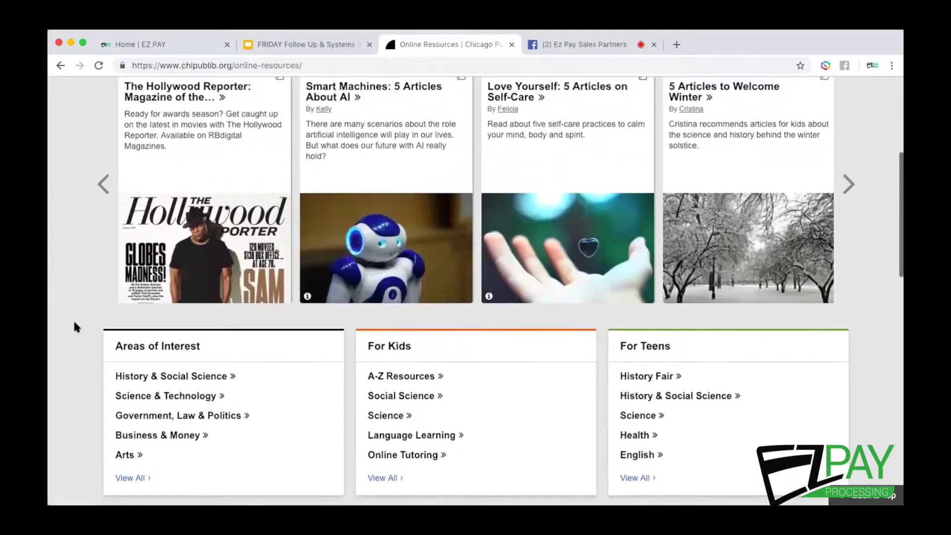
scroll(74, 327, up, 5)
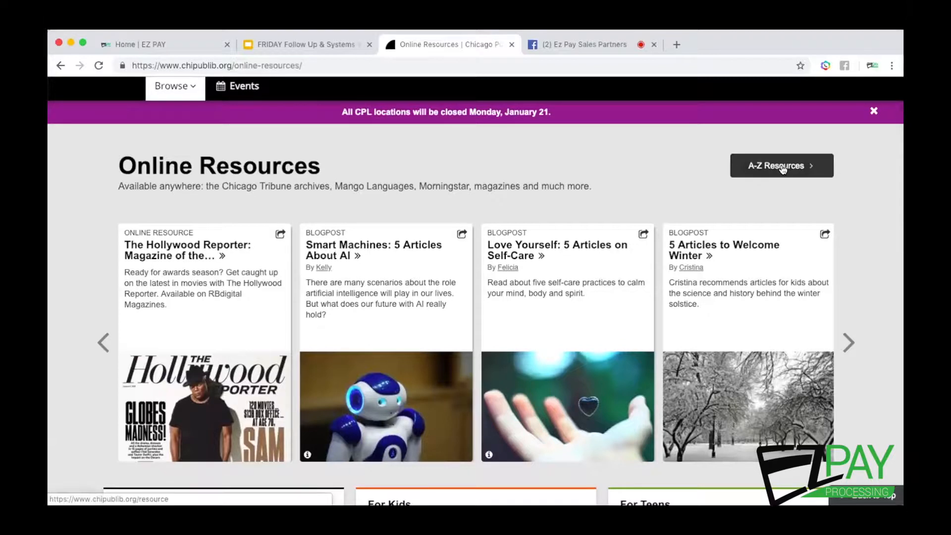
Open the A-Z Resources list and jump to the letter R entries
click(795, 167)
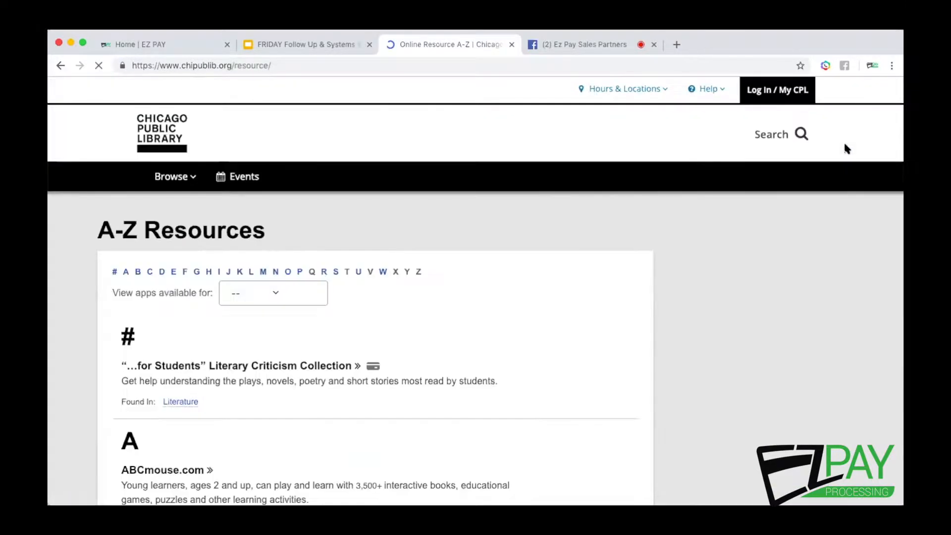
scroll(364, 395, down, 5)
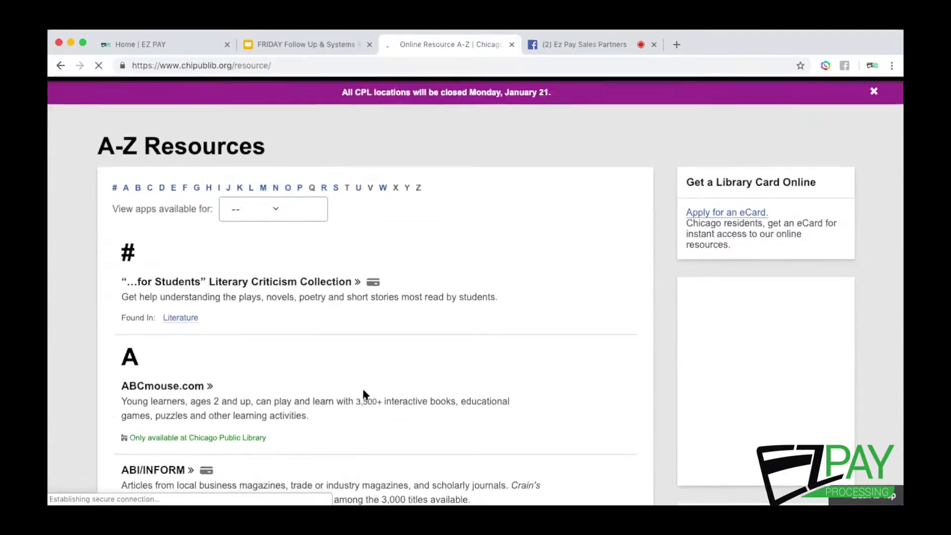
scroll(364, 394, down, 5)
scroll(364, 392, up, 5)
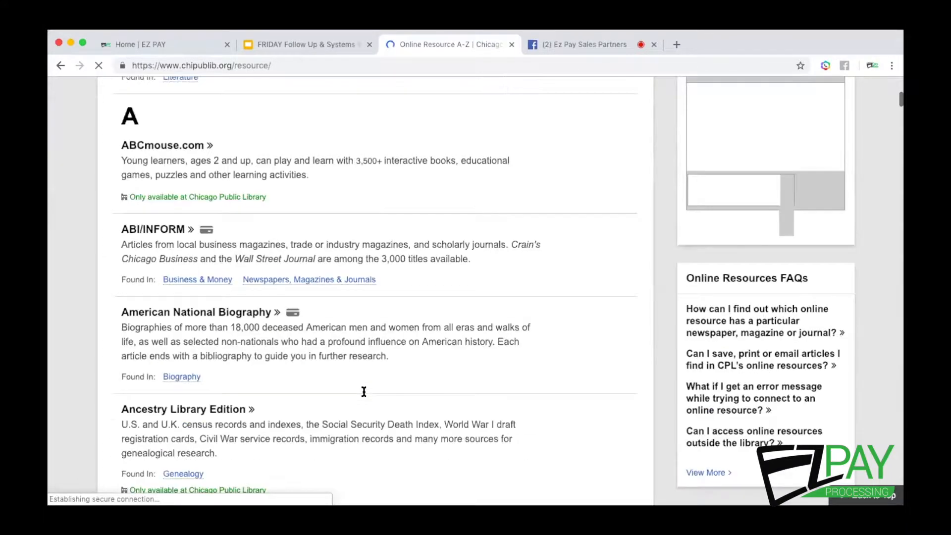
scroll(361, 387, up, 2)
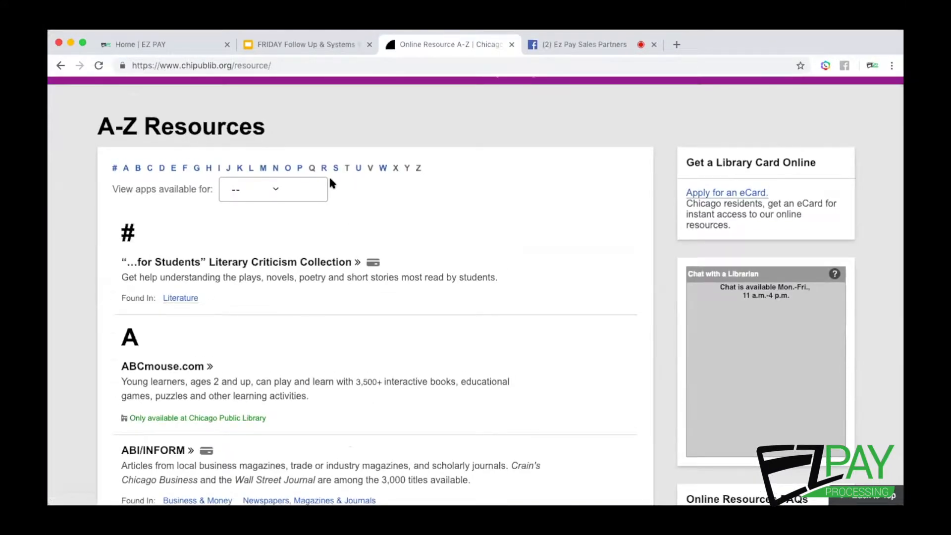
click(324, 170)
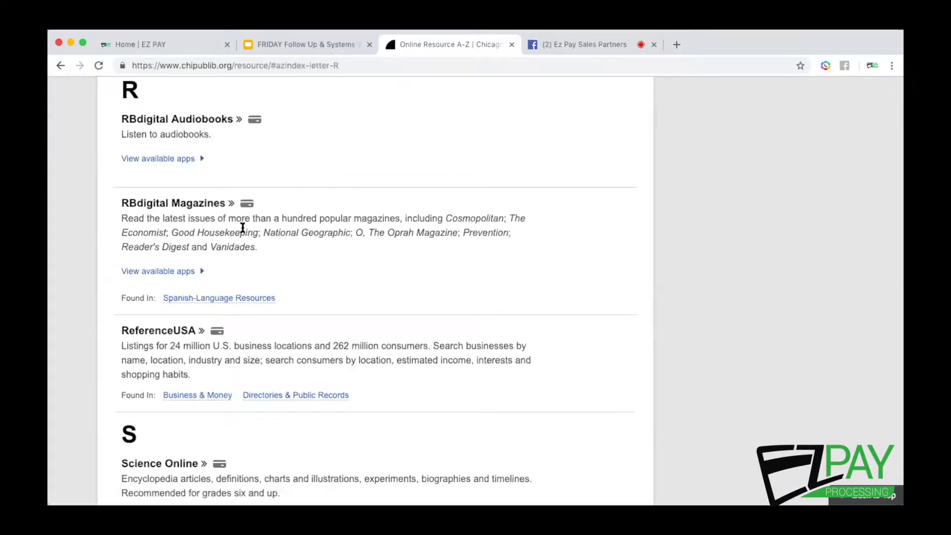
Open the ReferenceUSA link and log in with the library card number and PIN
click(158, 331)
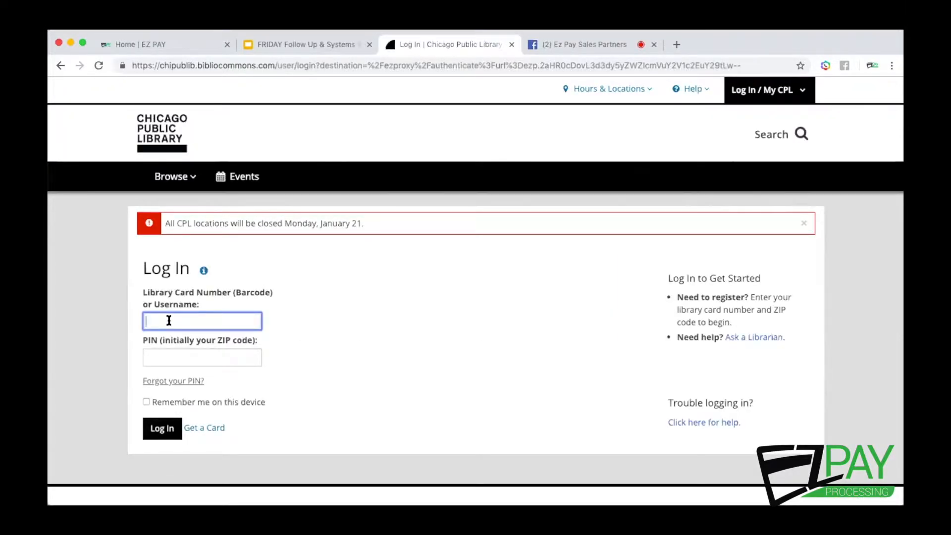
text(23)
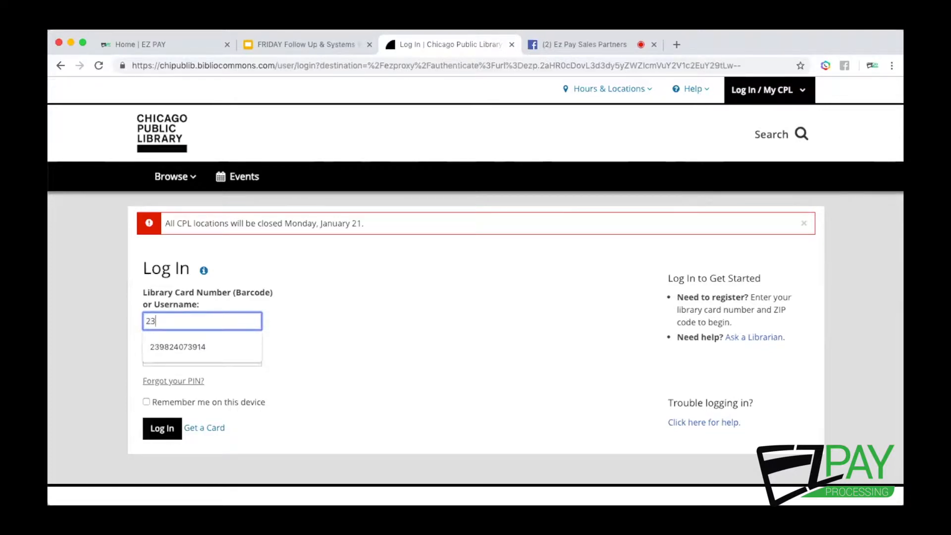
text(982)
key(Down)
key(Return)
key(Tab)
text(•••••)
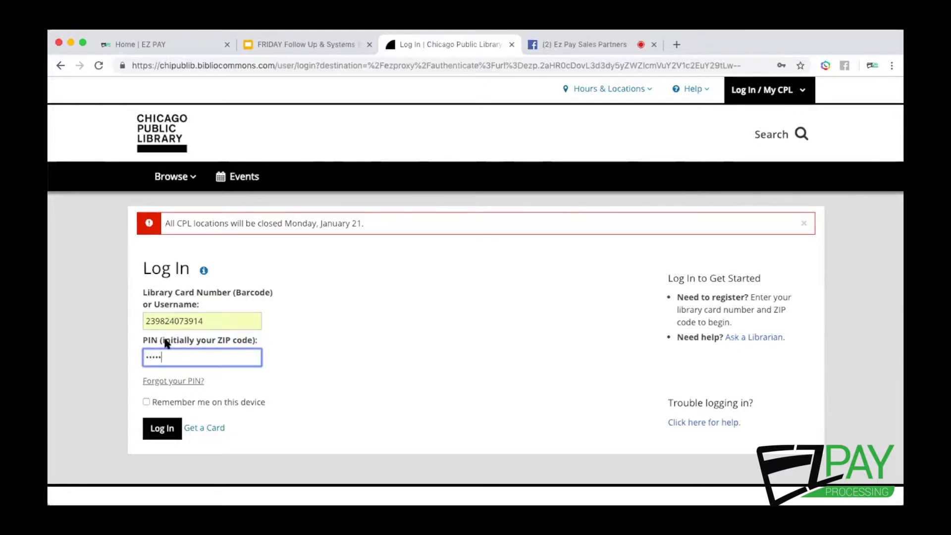
click(157, 430)
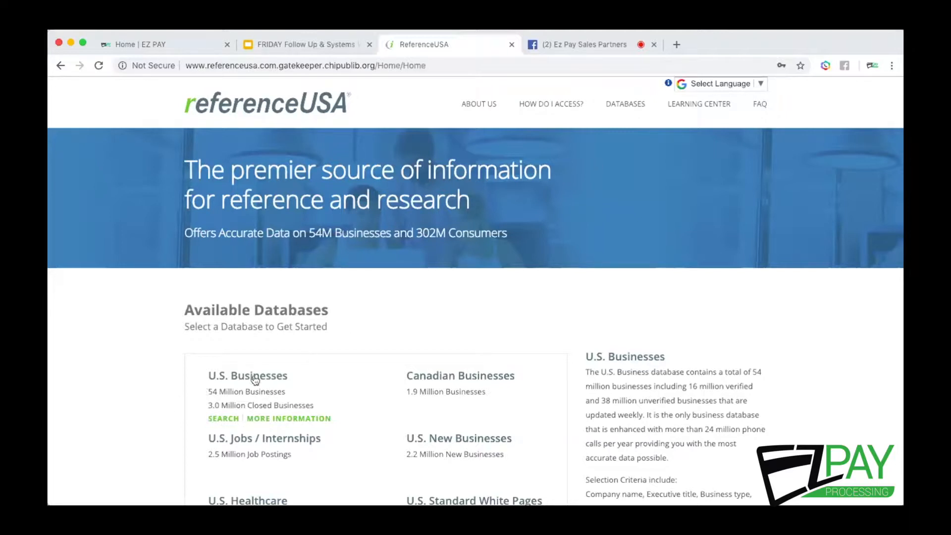
Start an Advanced Search of U.S. Businesses and add the City / State geography filter
click(219, 420)
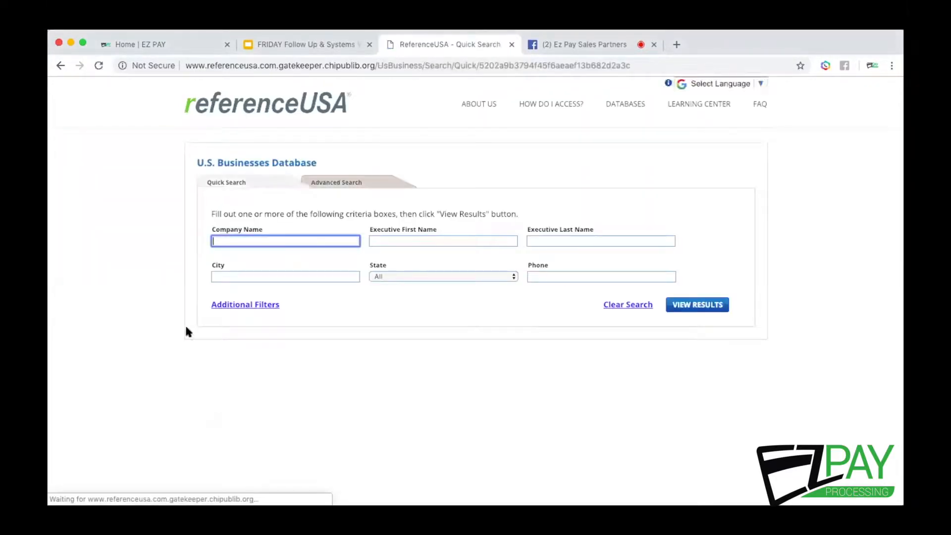
click(350, 185)
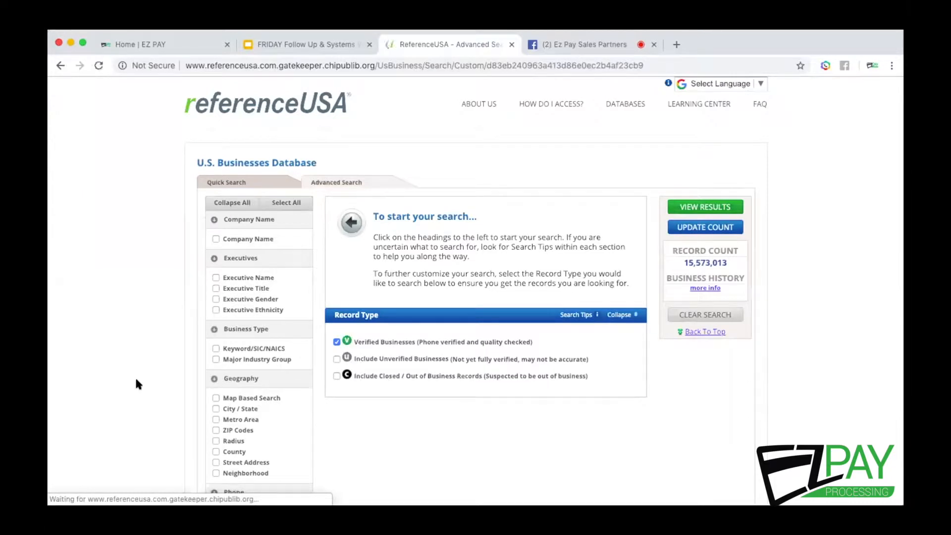
scroll(159, 379, down, 1)
click(216, 377)
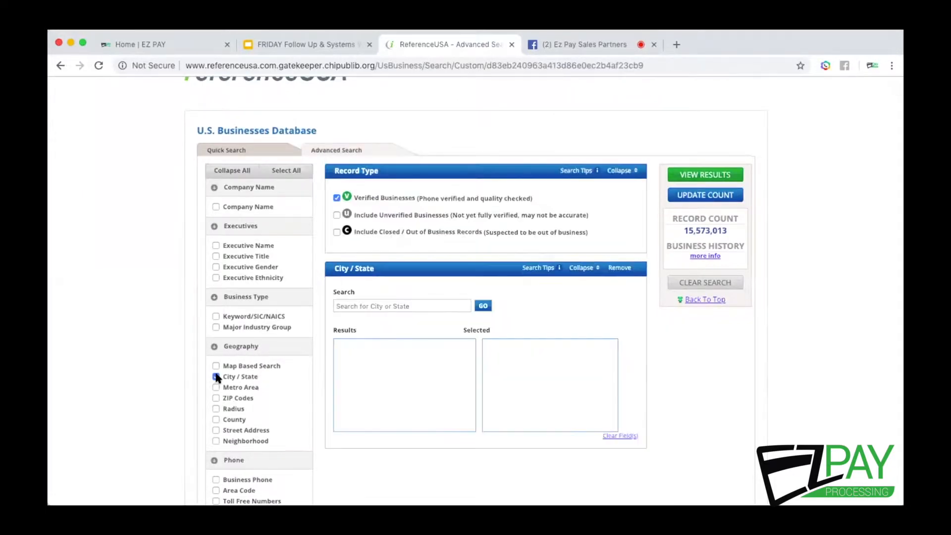
click(370, 306)
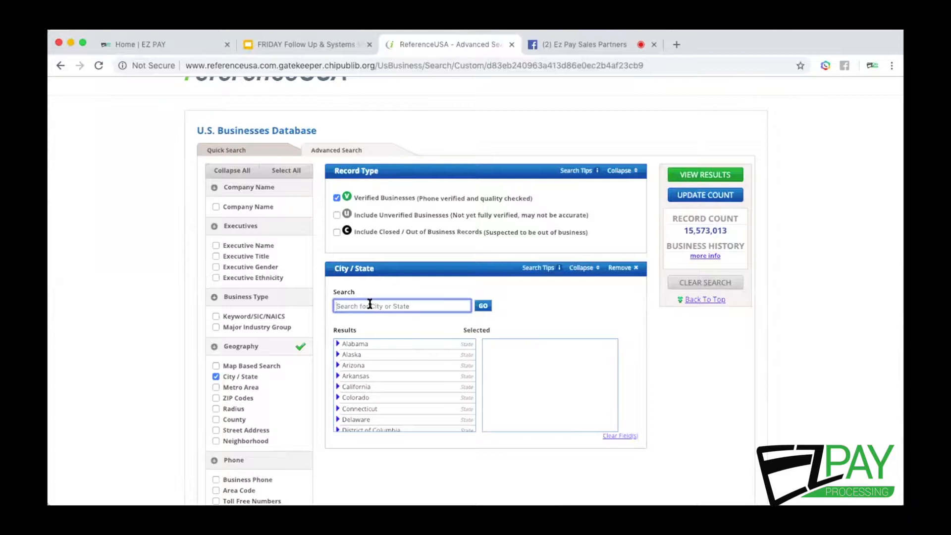
Search the City / State filter for 'lutherville' and select Lutherville, MD
text(lutherville, )
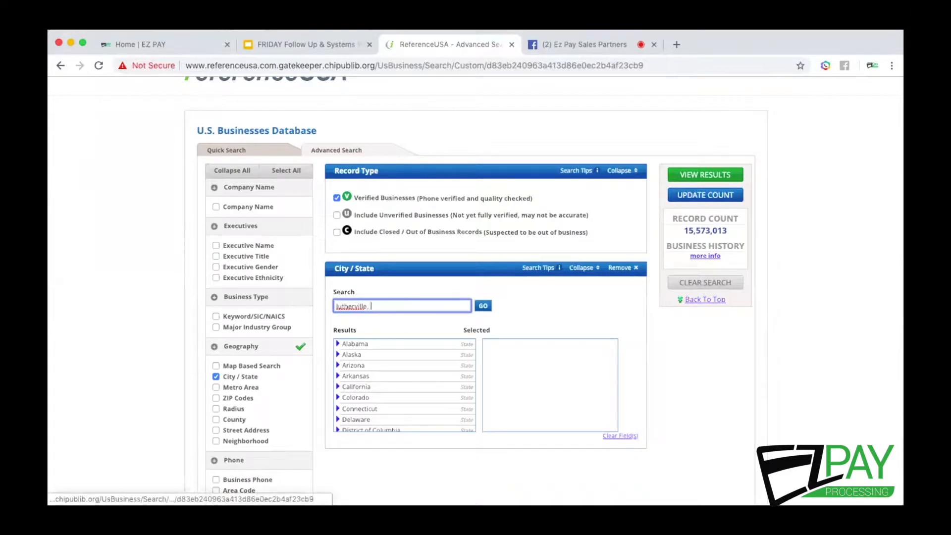
text(ma)
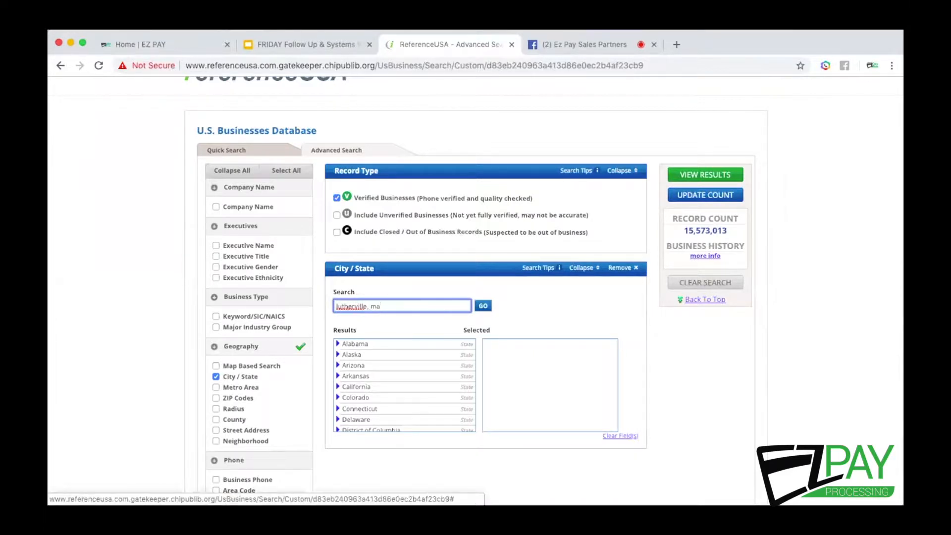
text(y)
text(d)
click(484, 306)
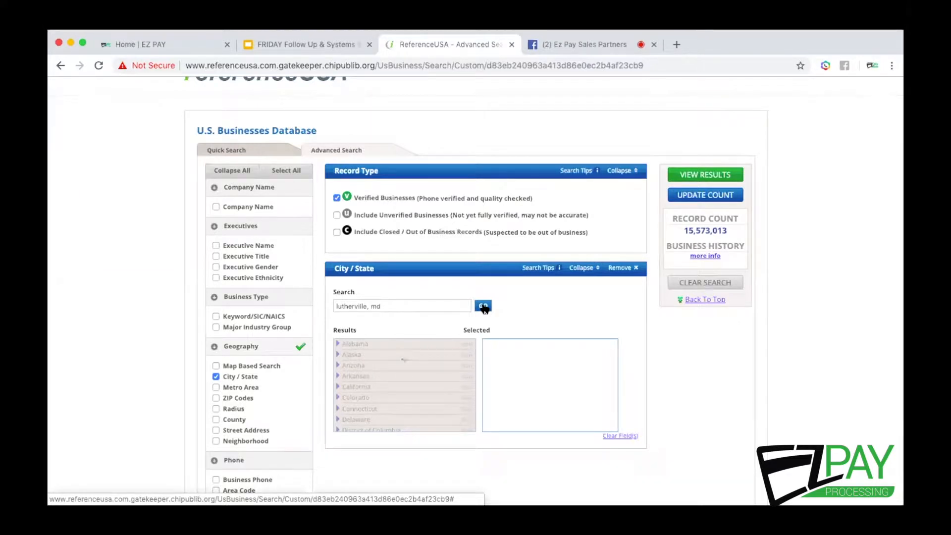
click(391, 305)
key(BackSpace)
key(BackSpace)
key(BackSpace)
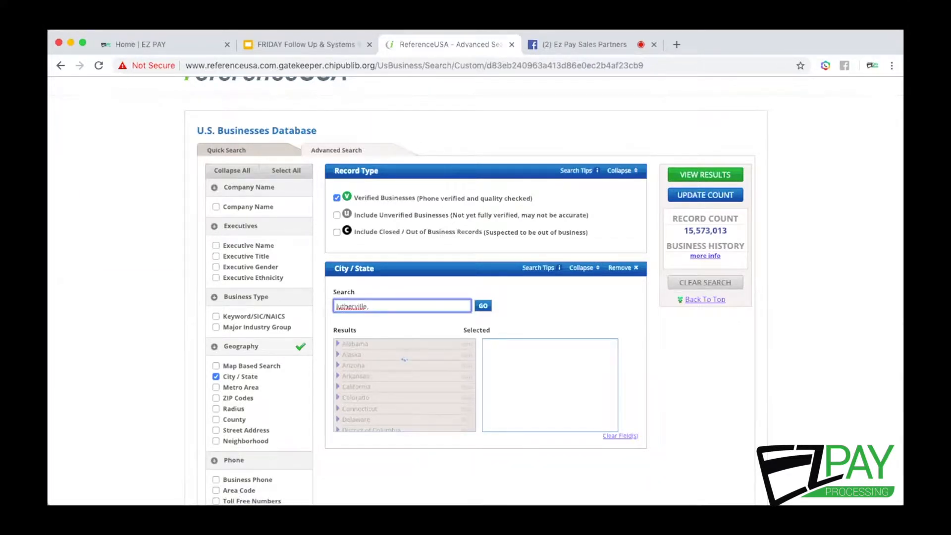
key(BackSpace)
click(483, 306)
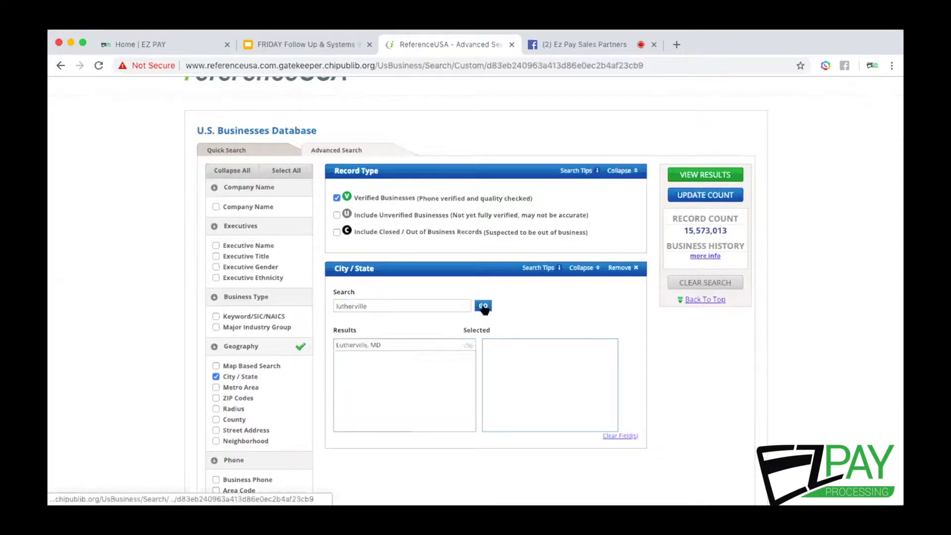
click(371, 346)
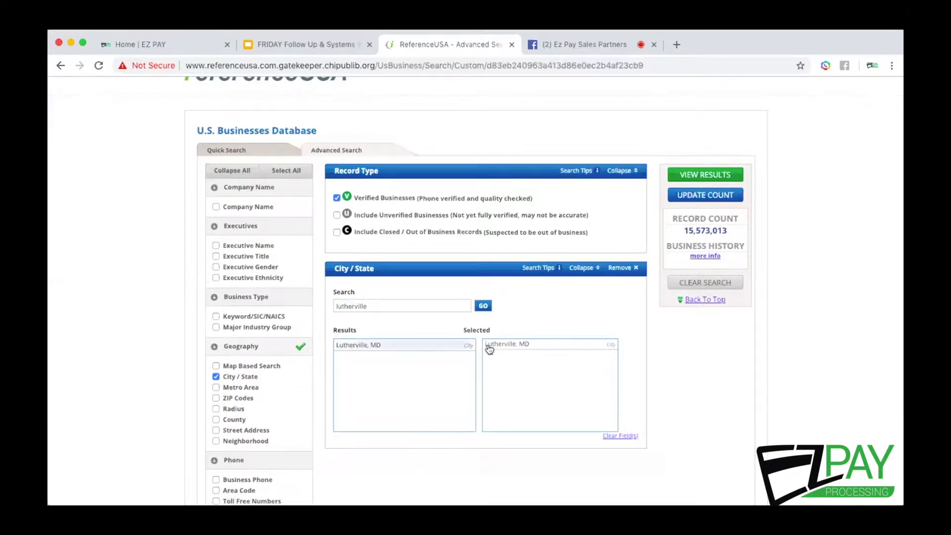
click(517, 347)
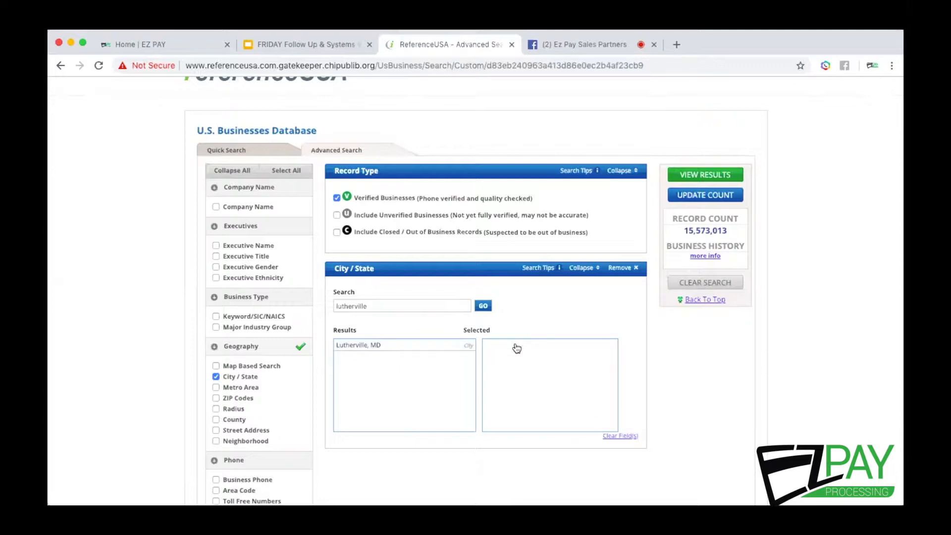
click(361, 345)
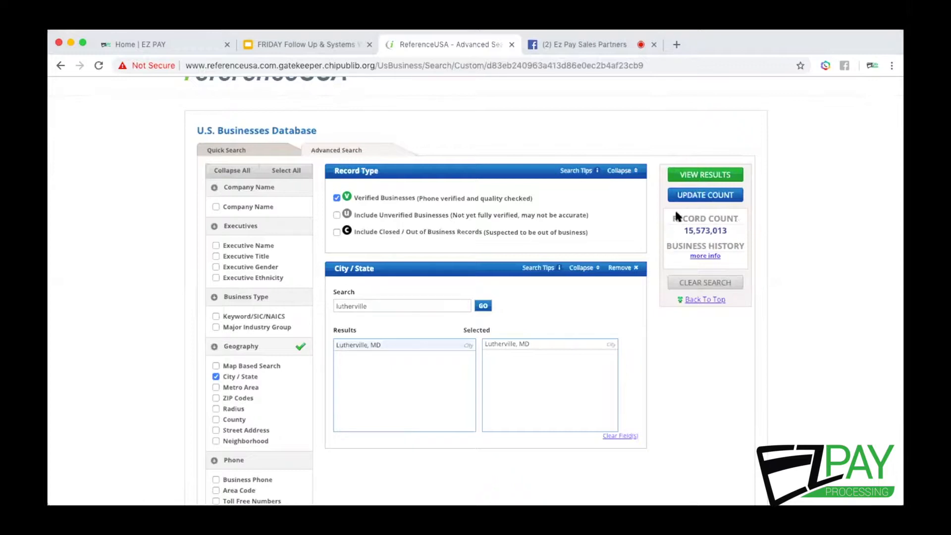
Update the record count to 2,286 Lutherville businesses
click(701, 196)
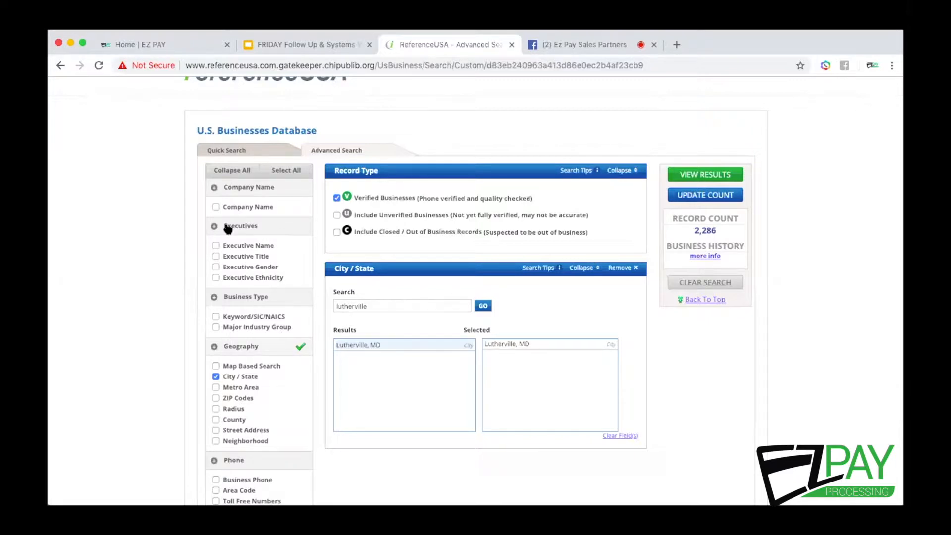
Filter Executive Title to Owner, President and Chief Executive Officer, updating the count to 476
click(216, 256)
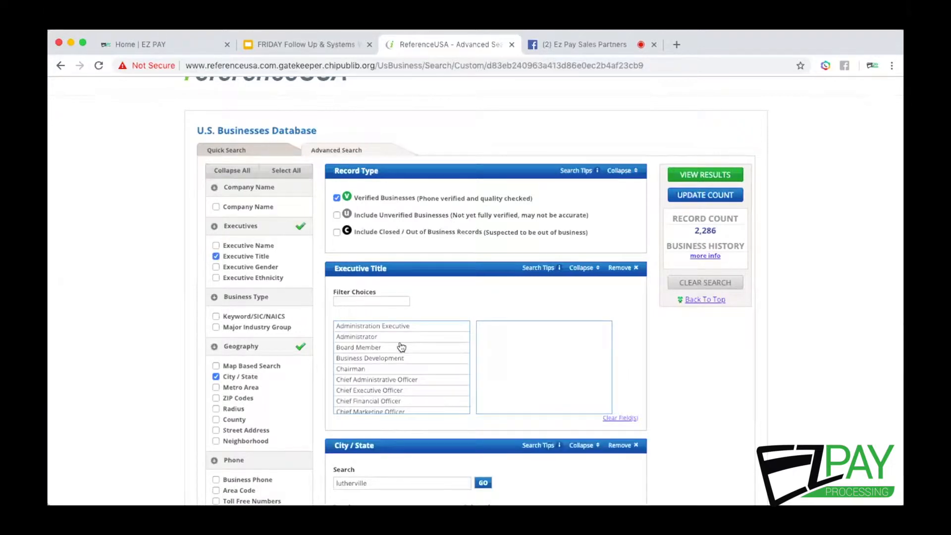
click(366, 300)
text(owner)
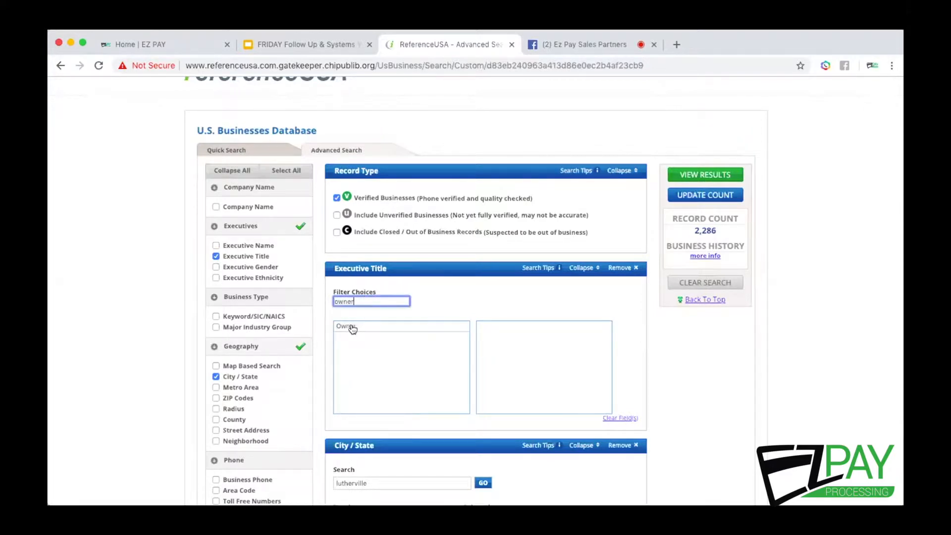
click(352, 329)
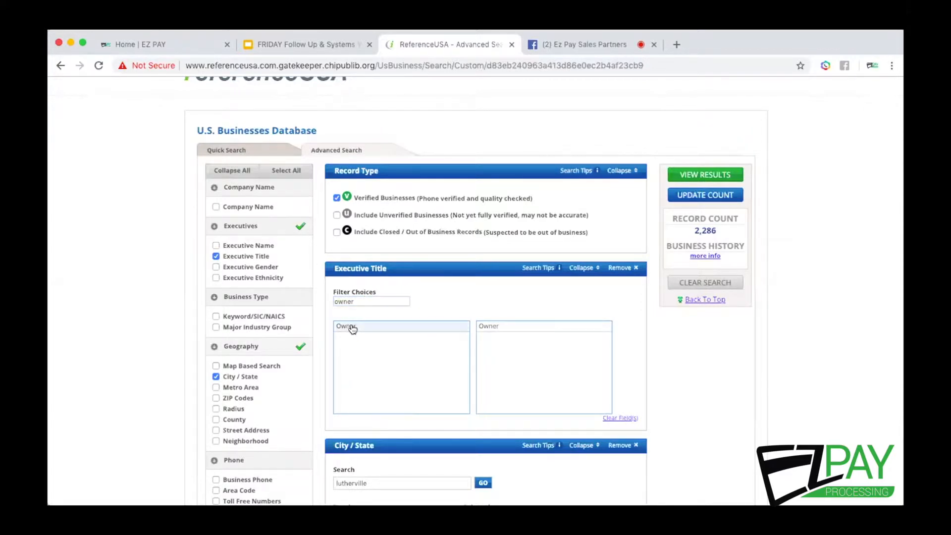
drag(355, 302, 321, 300)
text(preident)
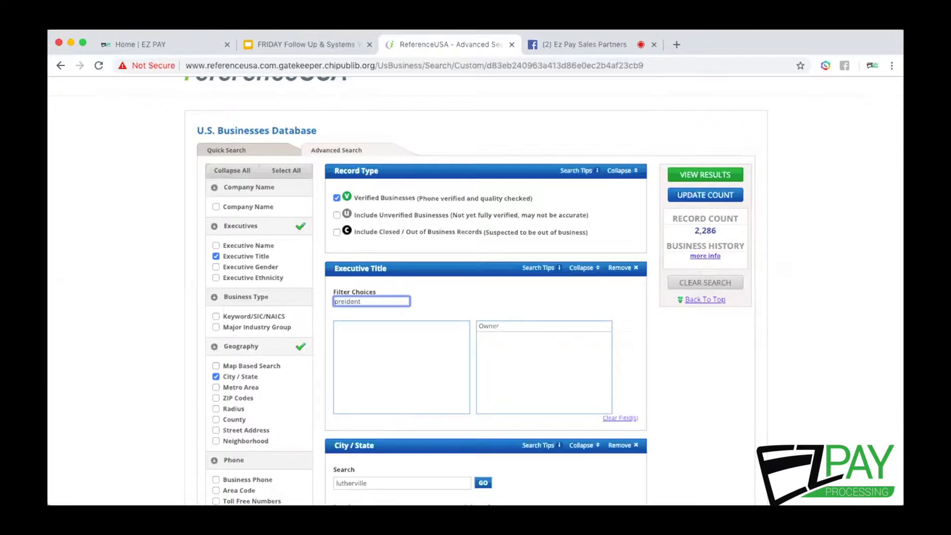
click(346, 302)
text(s)
click(360, 331)
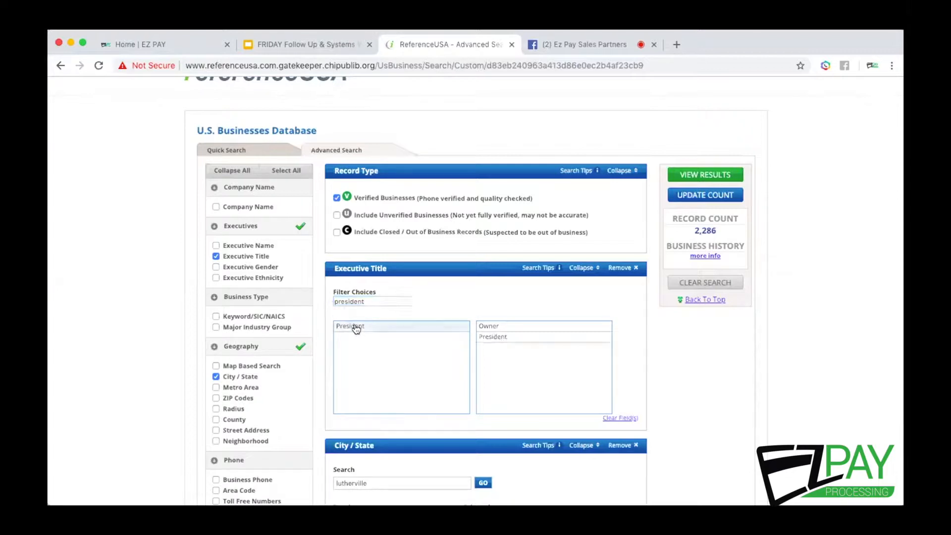
drag(372, 300, 316, 296)
text(chief e)
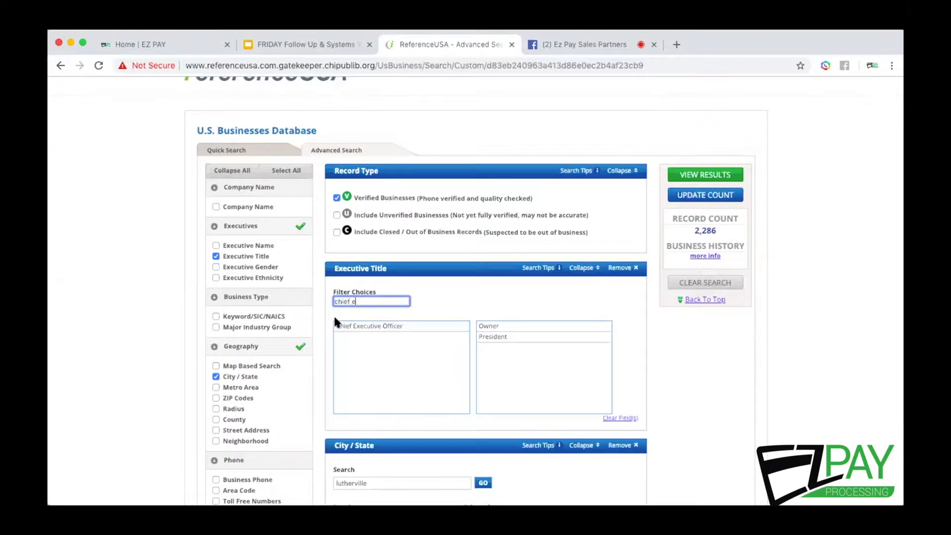
click(370, 327)
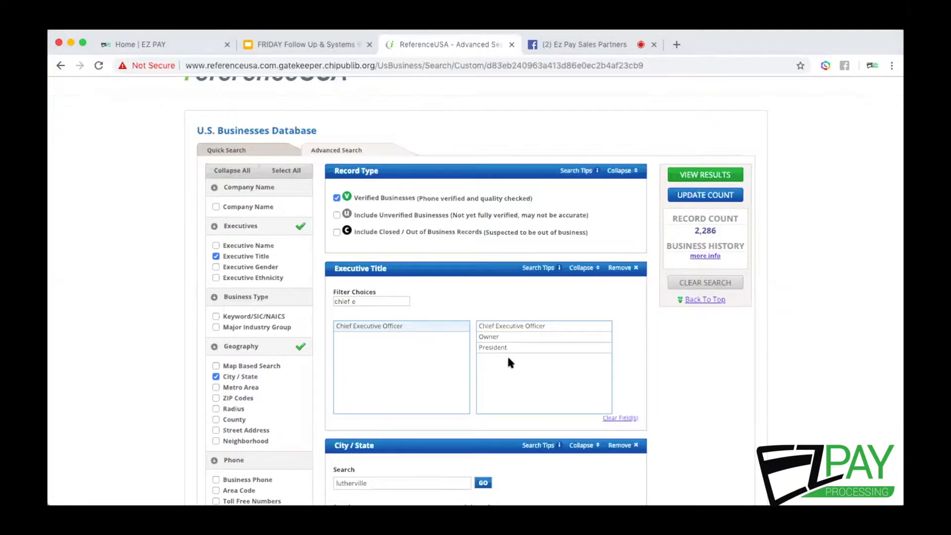
click(700, 196)
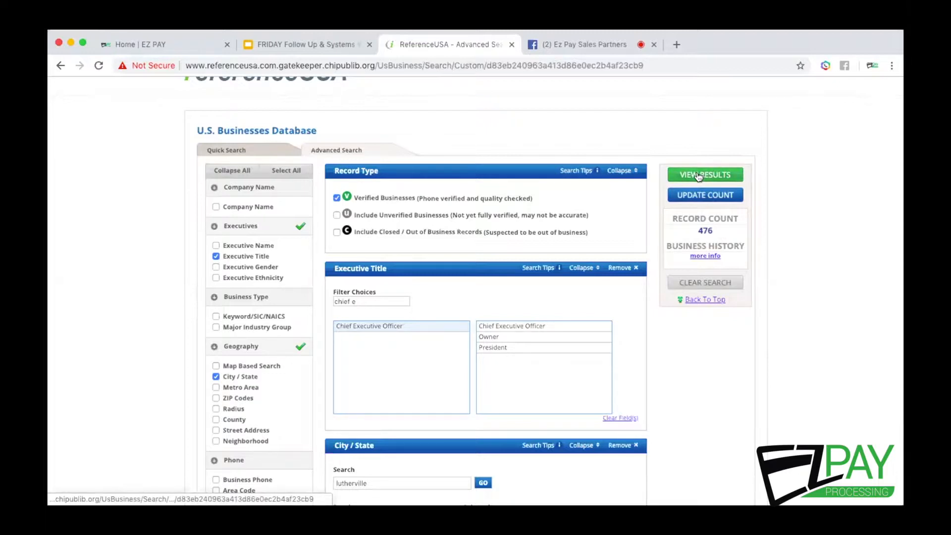
scroll(245, 404, down, 3)
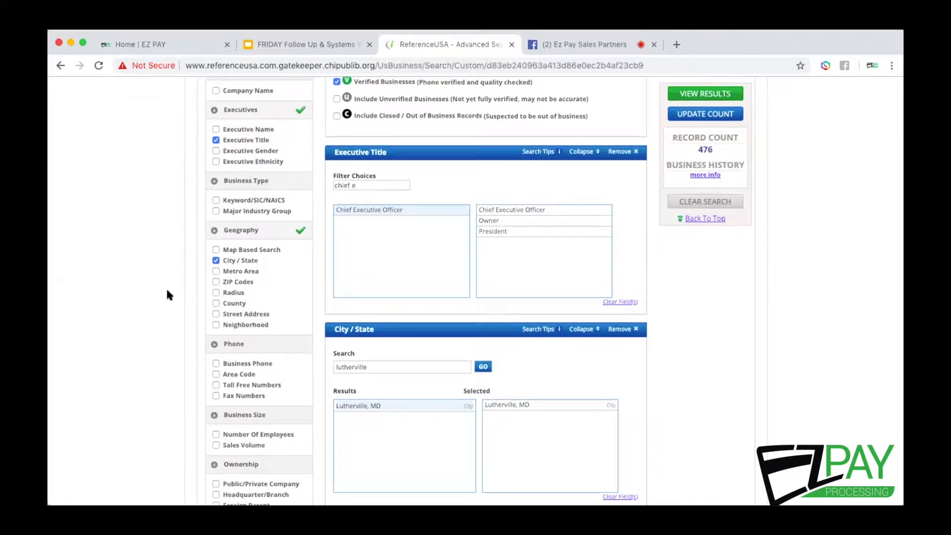
scroll(166, 304, down, 1)
scroll(171, 332, down, 2)
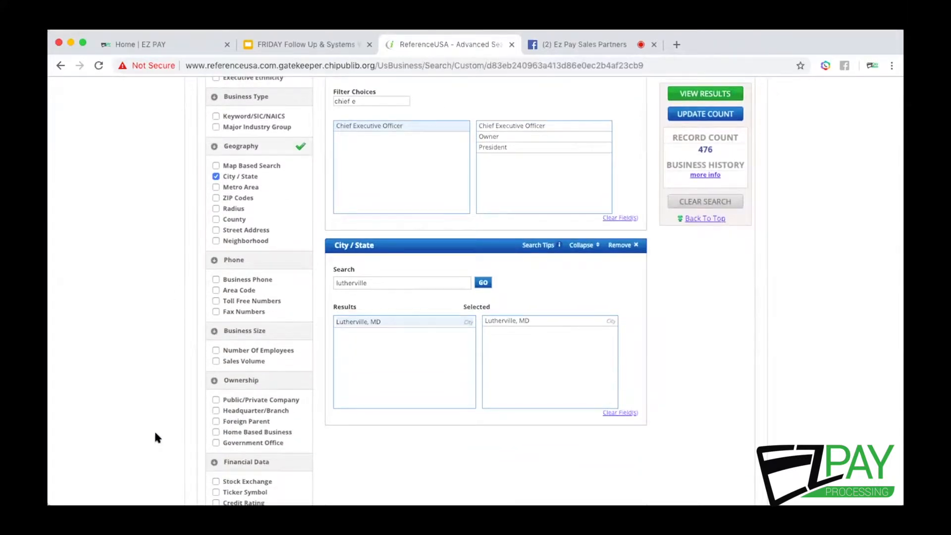
scroll(154, 429, down, 3)
scroll(156, 437, down, 3)
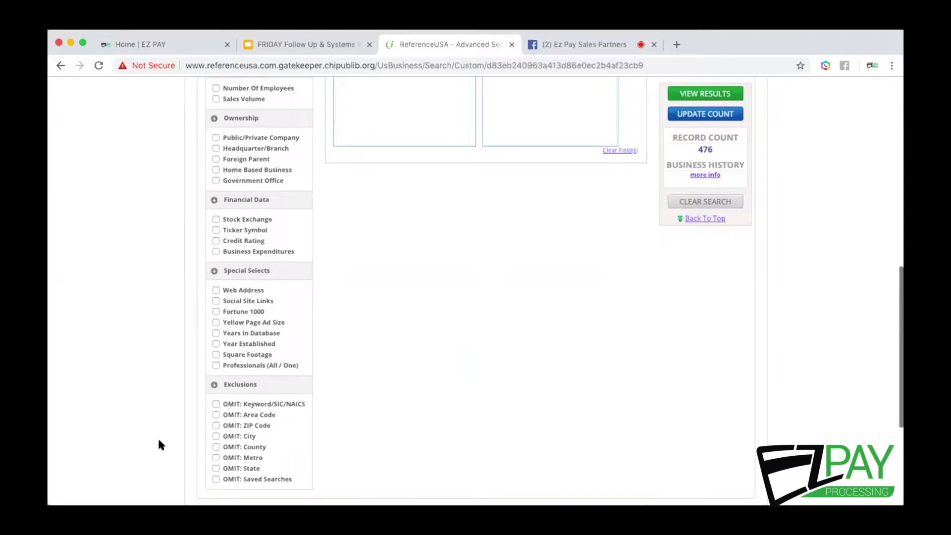
scroll(166, 419, down, 1)
scroll(166, 419, up, 5)
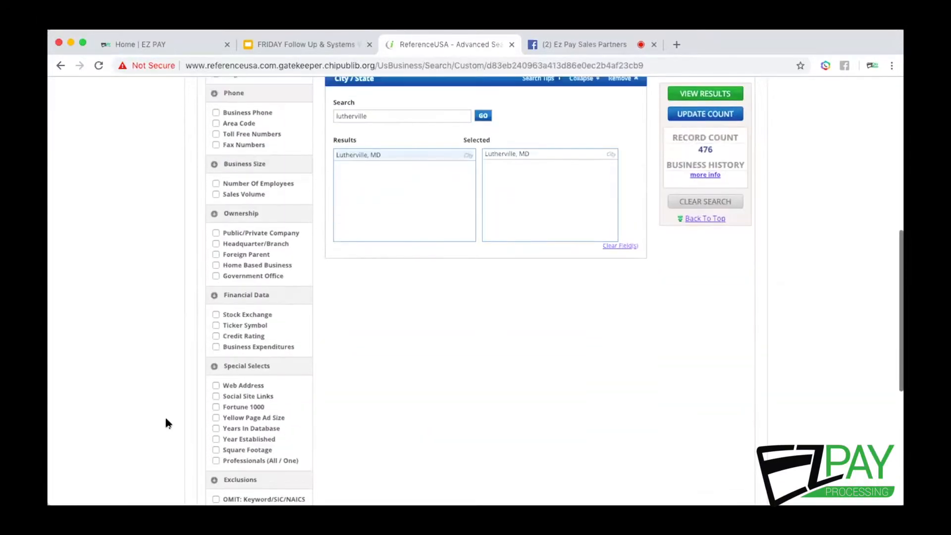
scroll(166, 423, up, 1)
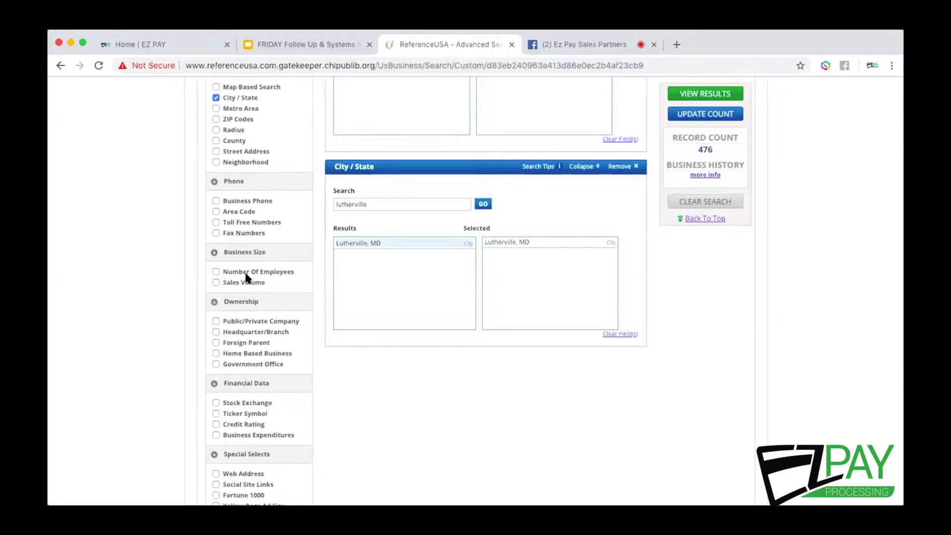
scroll(171, 308, up, 1)
scroll(170, 308, up, 2)
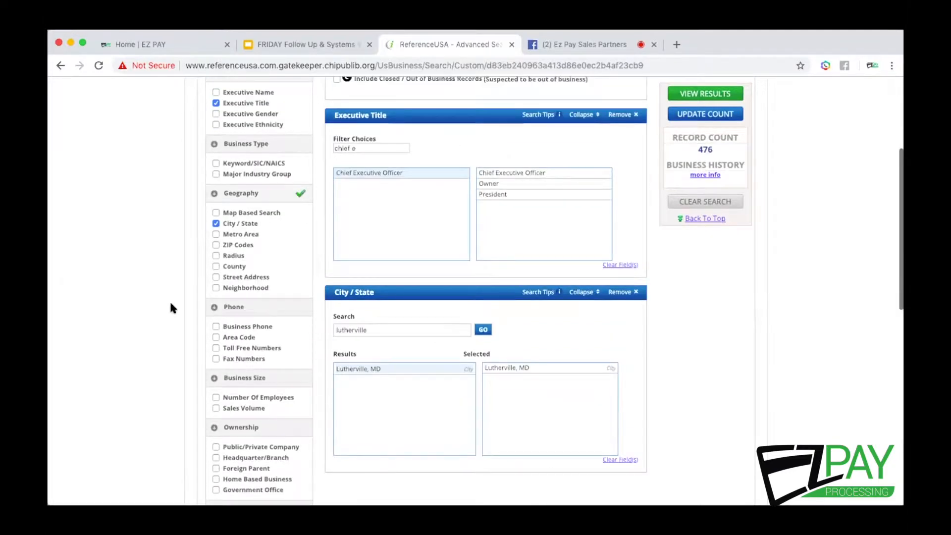
scroll(170, 308, up, 1)
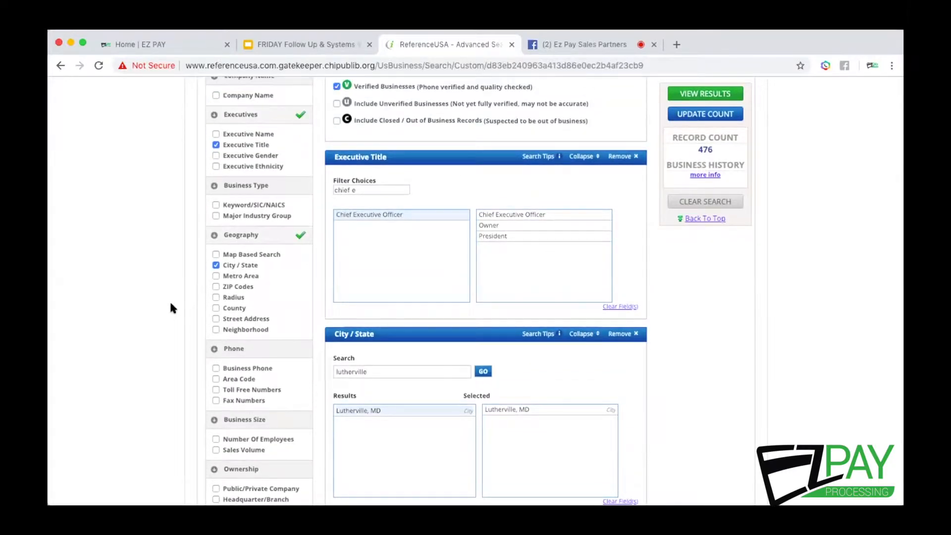
scroll(170, 308, up, 2)
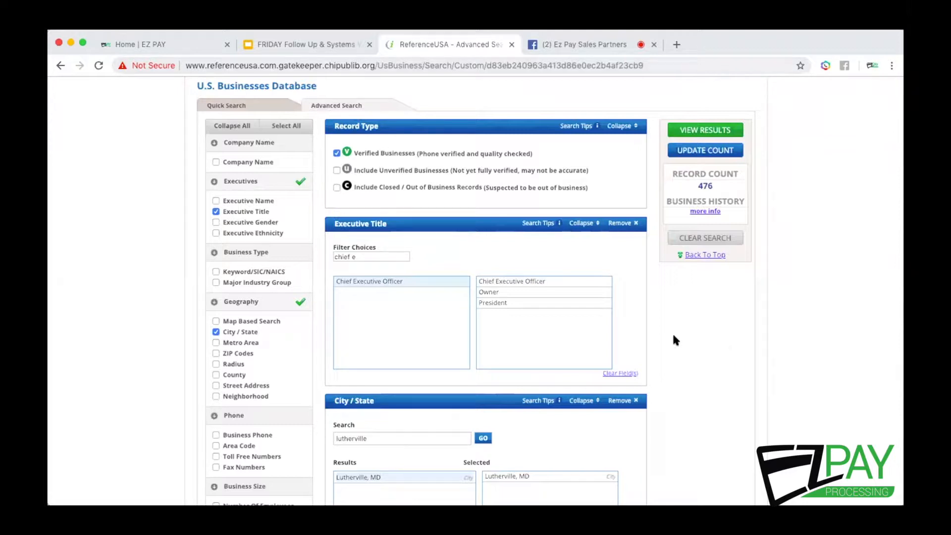
click(700, 129)
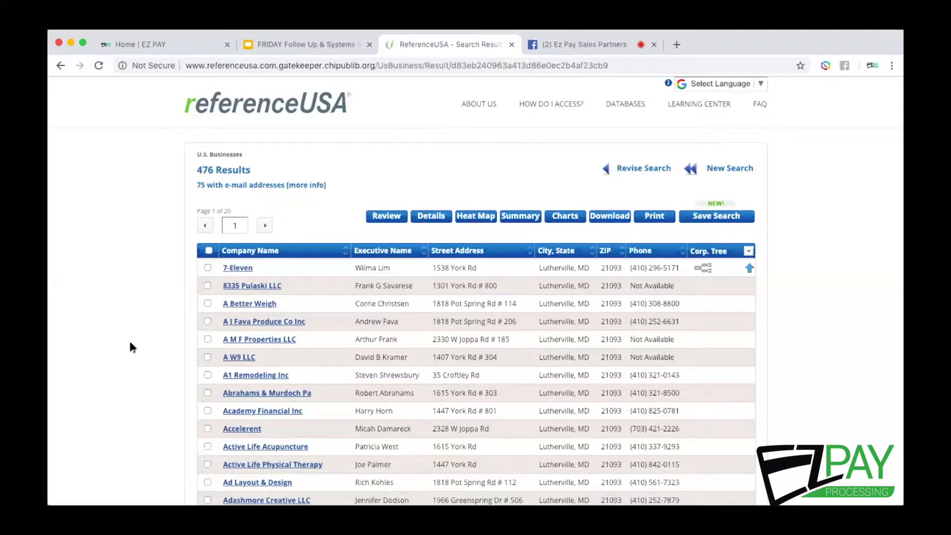
scroll(157, 348, down, 5)
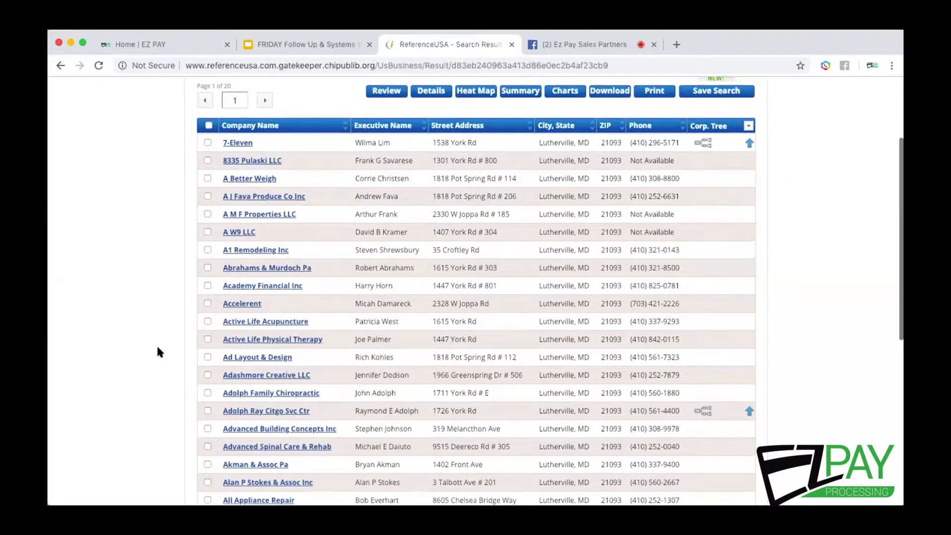
scroll(158, 352, up, 1)
scroll(157, 347, down, 1)
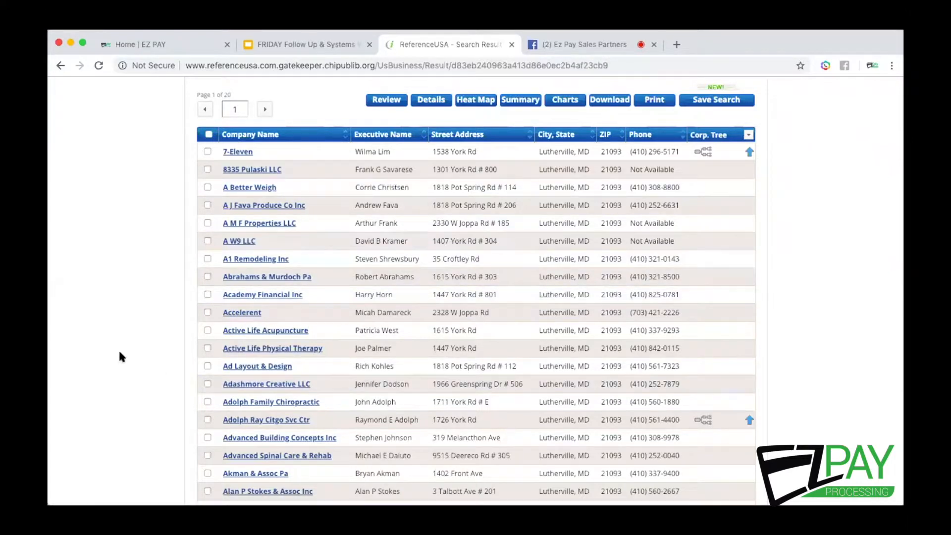
scroll(119, 353, down, 1)
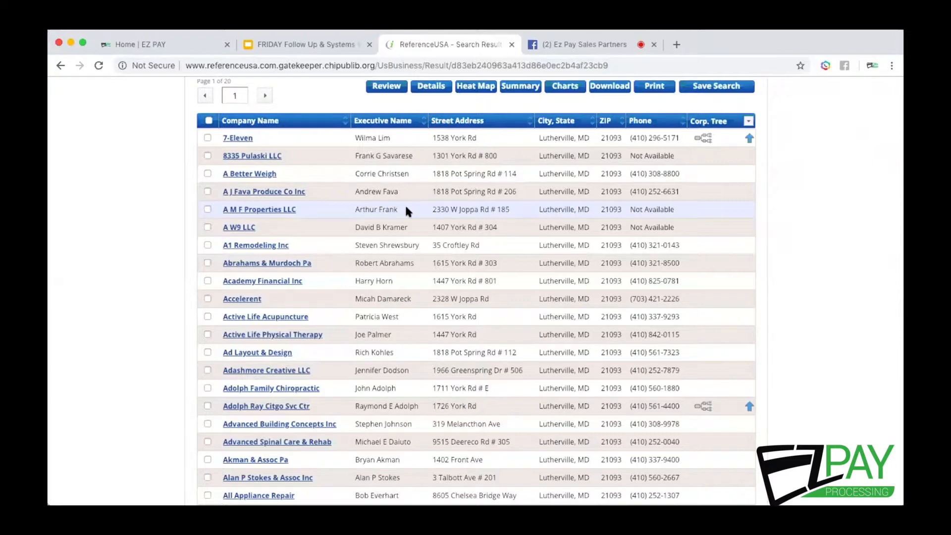
Sort the 476 Lutherville results by Street Address and review page 1
click(460, 122)
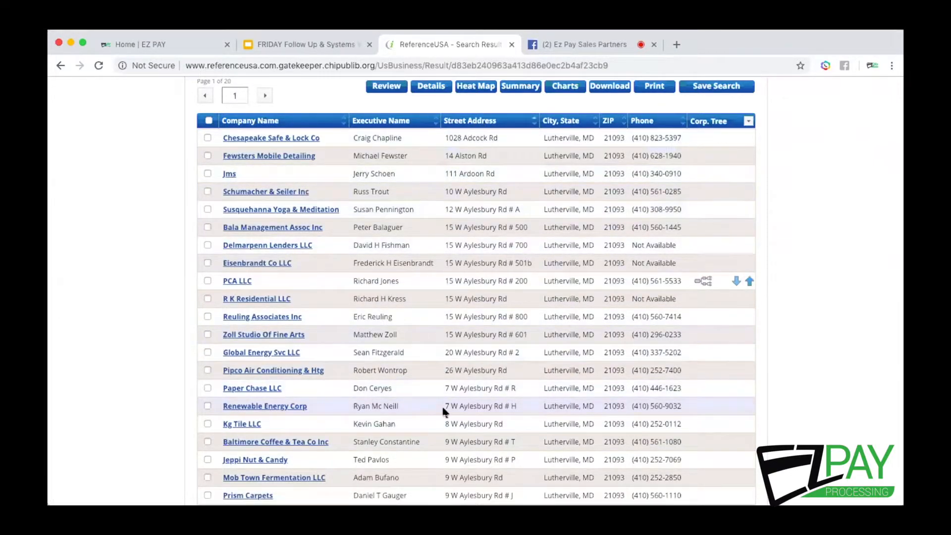
scroll(465, 392, down, 1)
scroll(465, 392, down, 3)
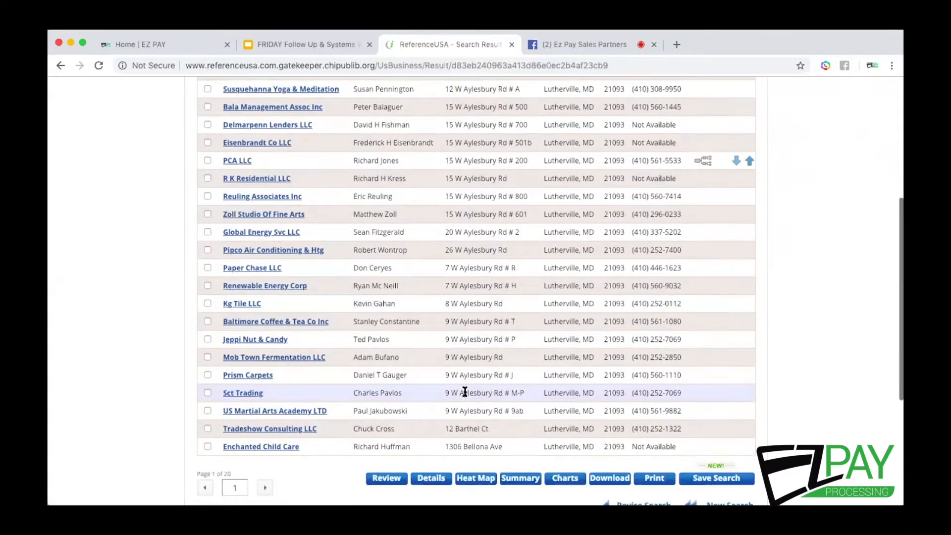
scroll(465, 391, up, 2)
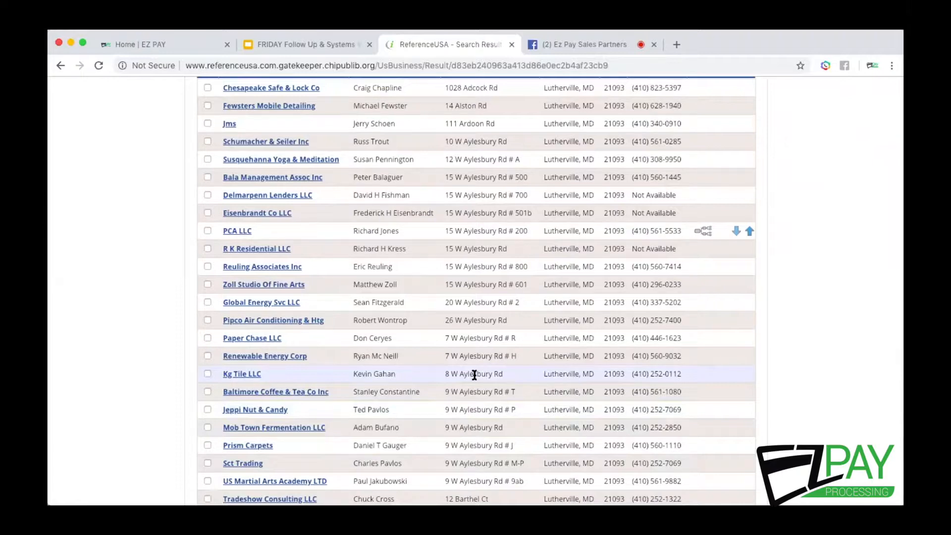
scroll(483, 305, up, 2)
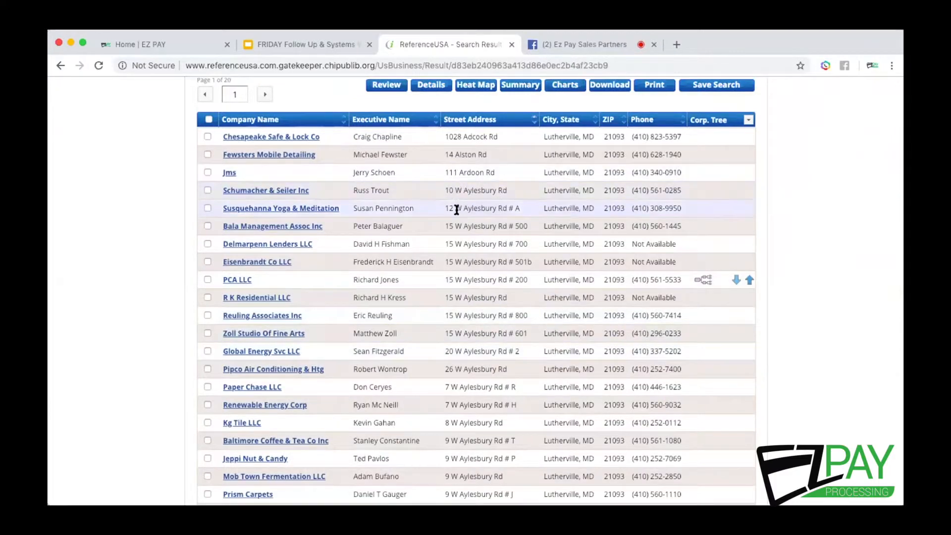
scroll(444, 385, down, 3)
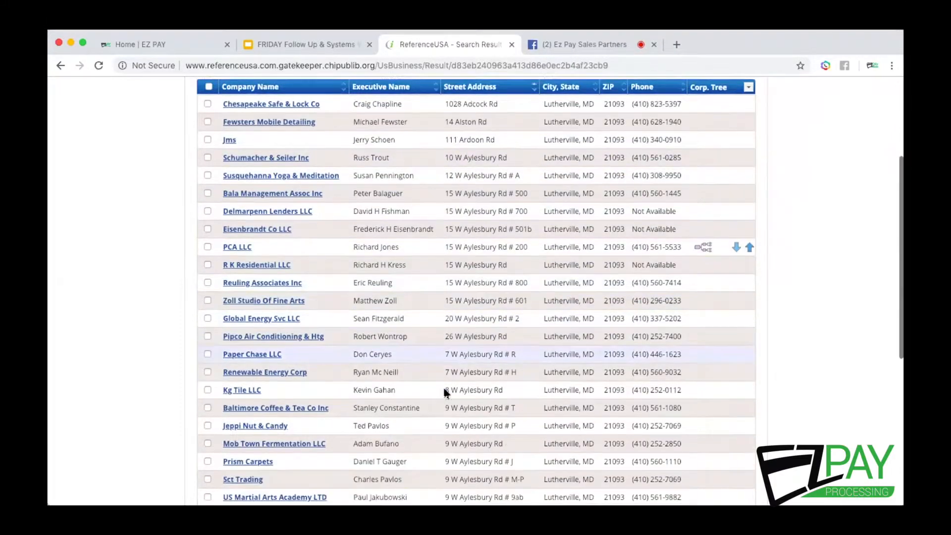
scroll(444, 386, up, 5)
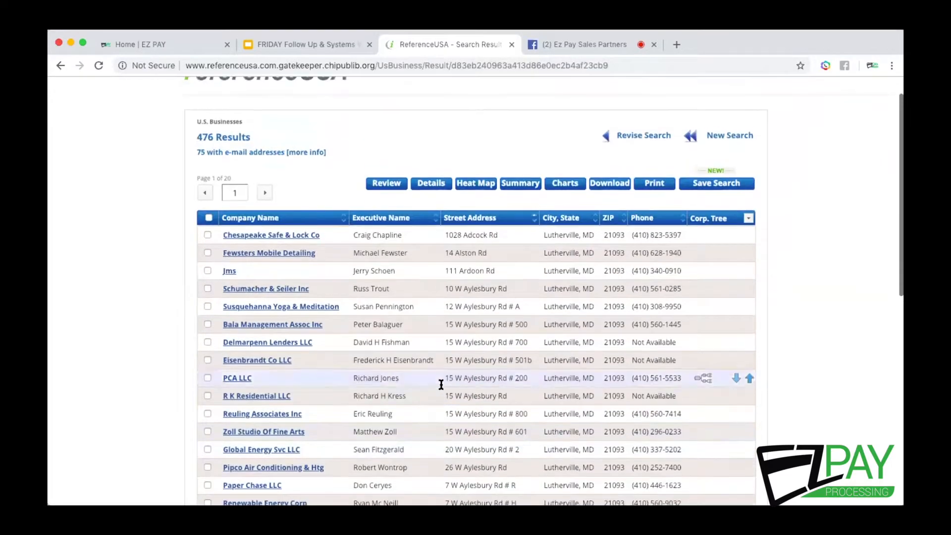
Page through the address-sorted results from page 2 to page 4 of 20
click(264, 193)
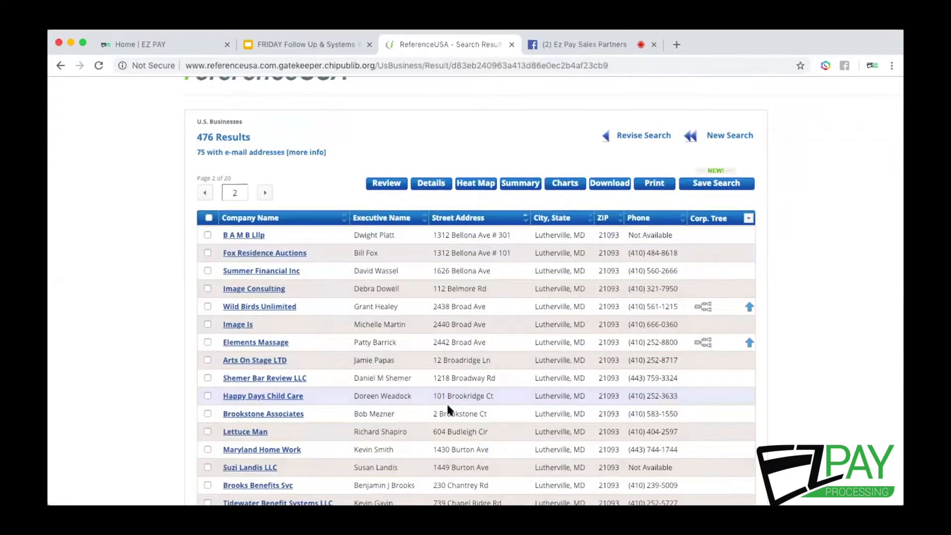
scroll(392, 402, down, 5)
scroll(454, 411, up, 5)
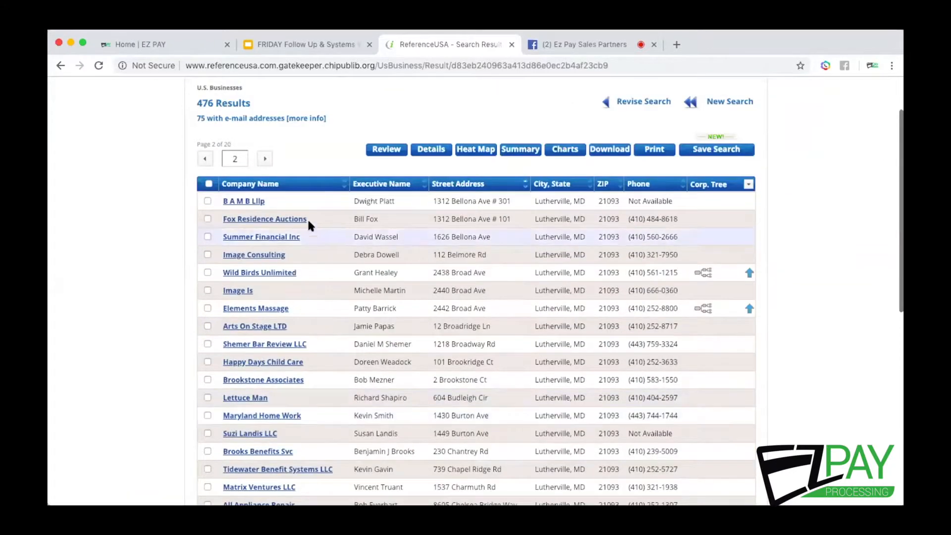
click(265, 159)
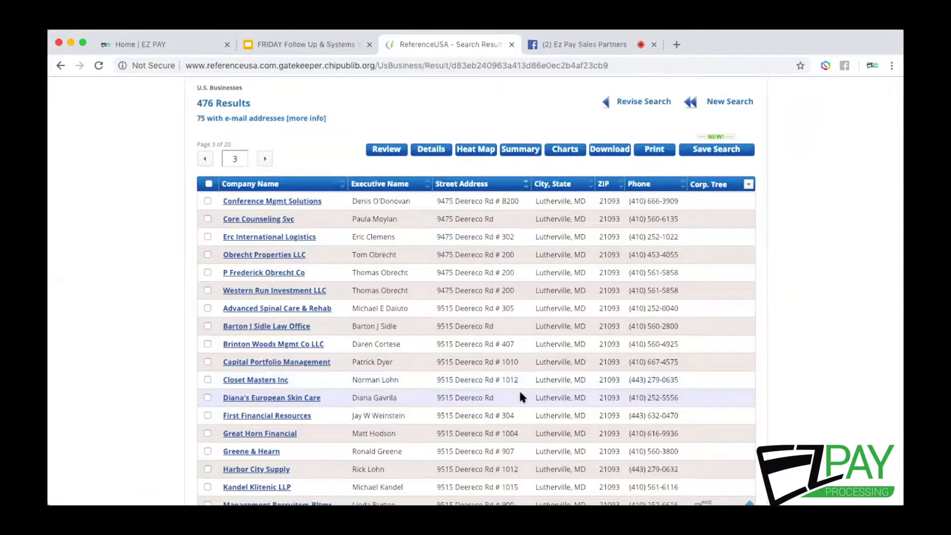
scroll(518, 388, down, 2)
scroll(520, 394, down, 3)
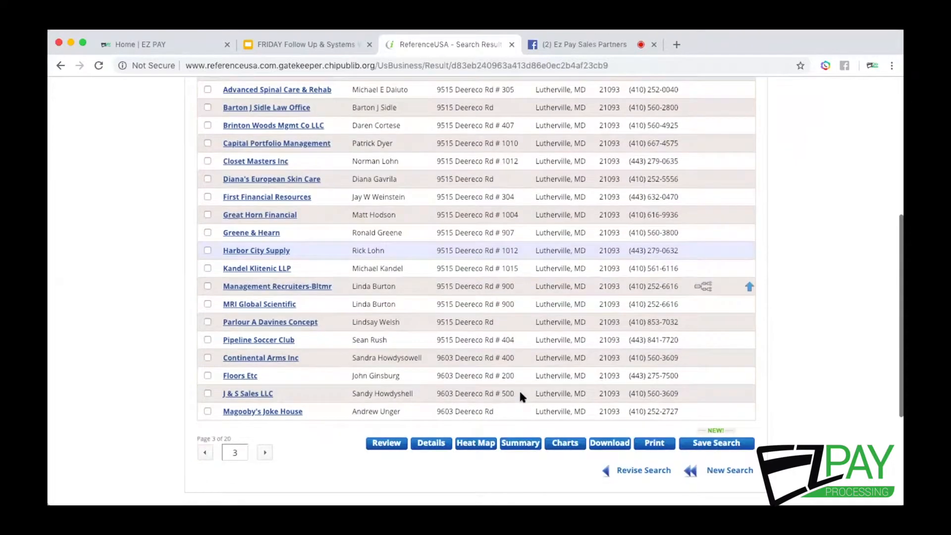
scroll(462, 324, up, 1)
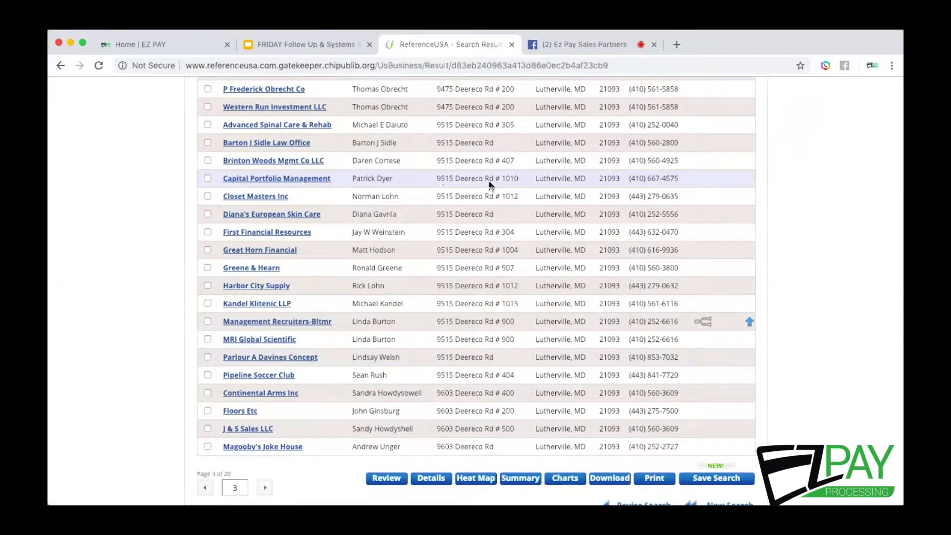
scroll(485, 352, up, 4)
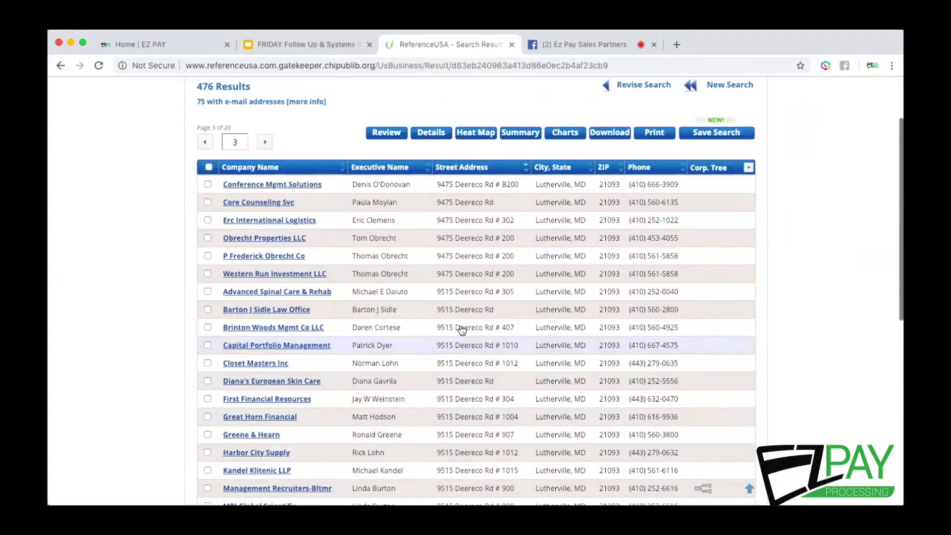
click(265, 142)
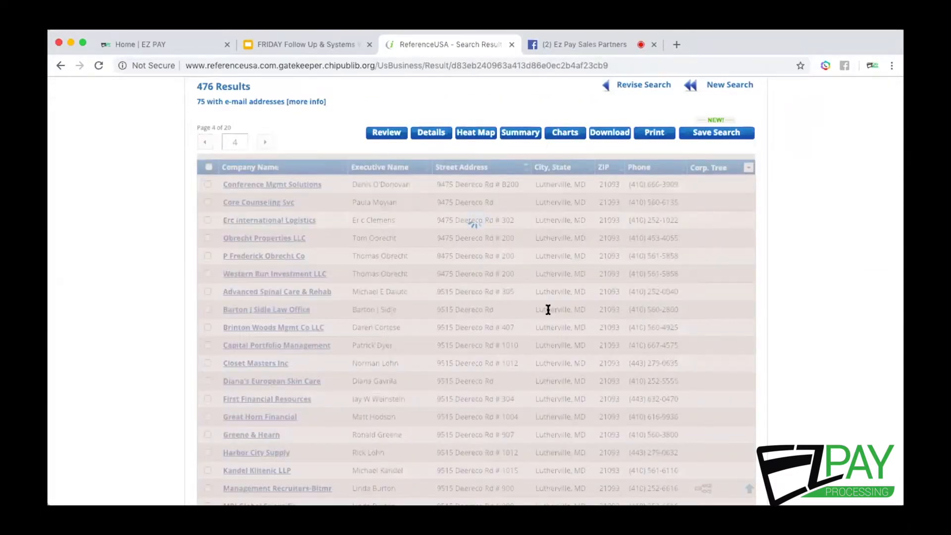
scroll(532, 367, down, 2)
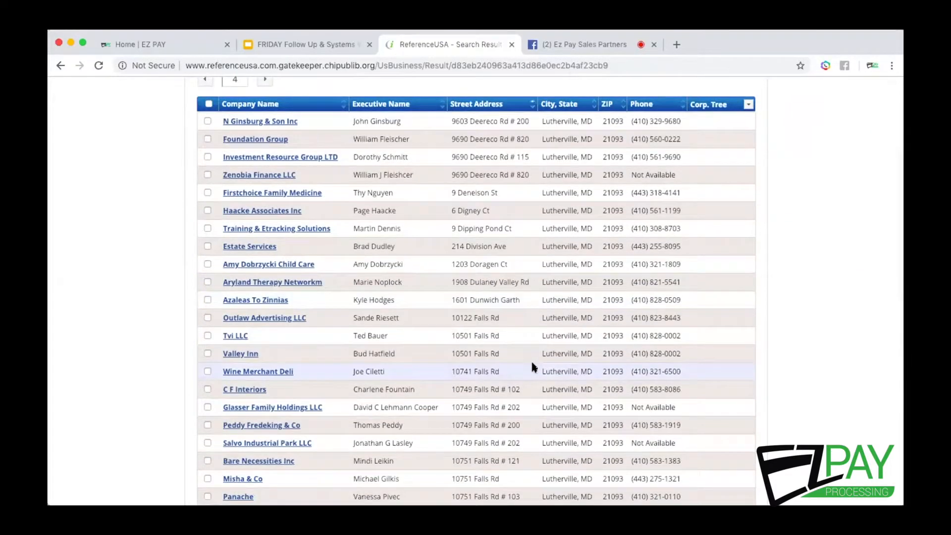
scroll(531, 362, down, 3)
scroll(528, 376, up, 5)
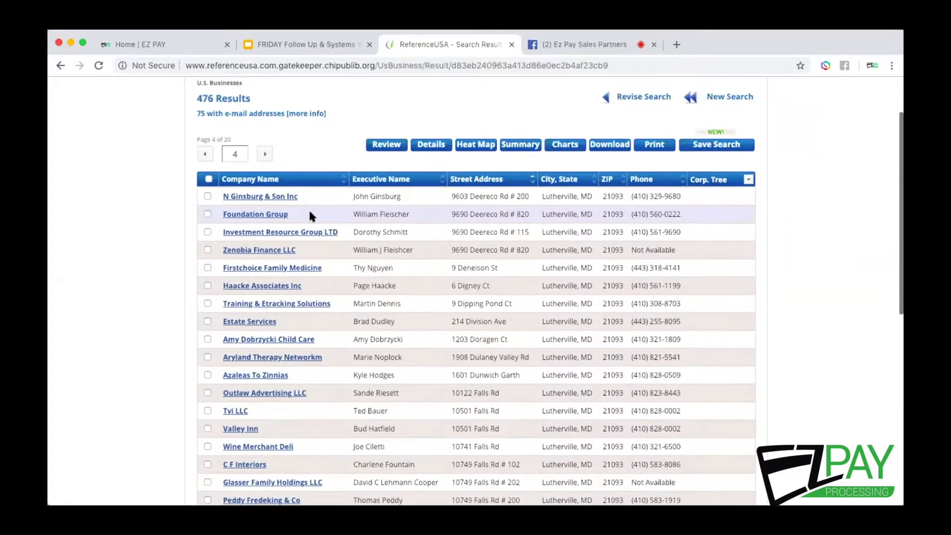
Jump to page 10 of the results and look over its listings
double_click(235, 154)
key(BackSpace)
text(10)
key(Return)
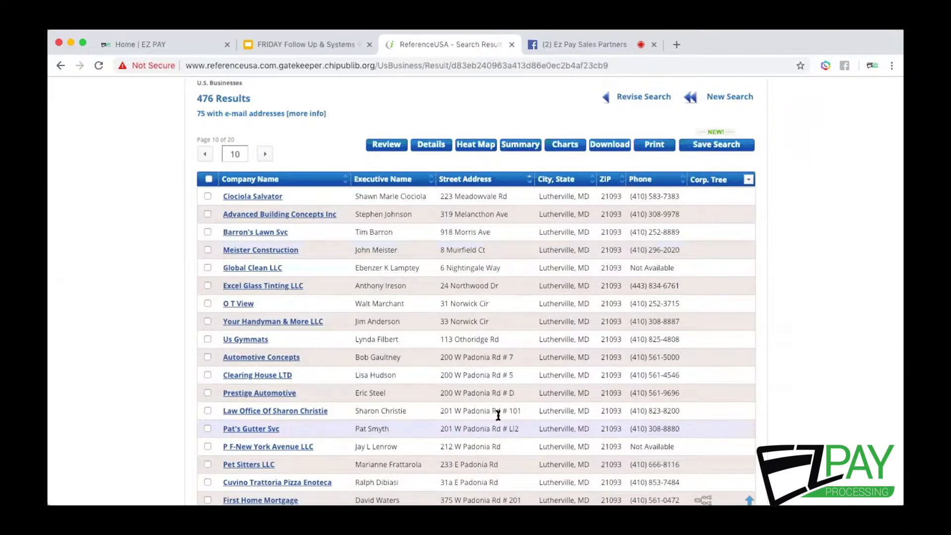
scroll(500, 417, down, 2)
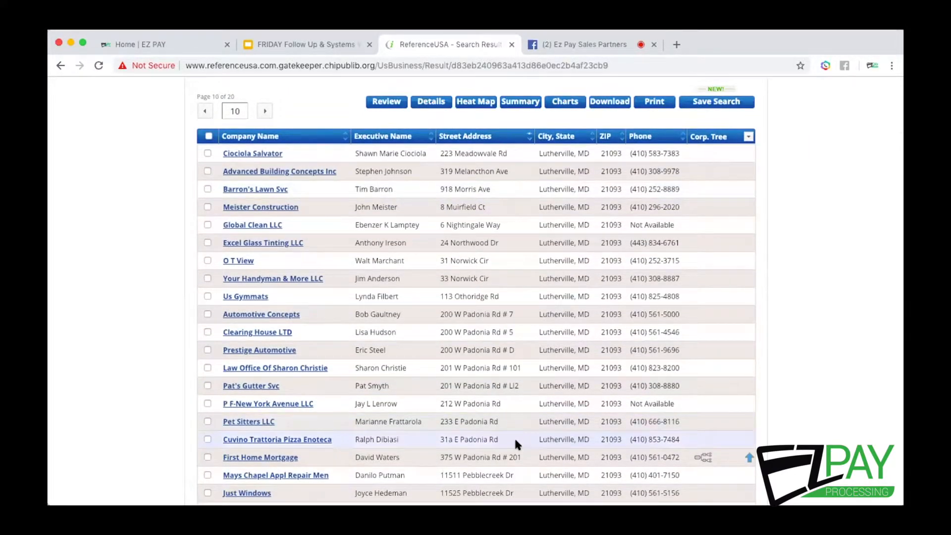
scroll(514, 435, down, 5)
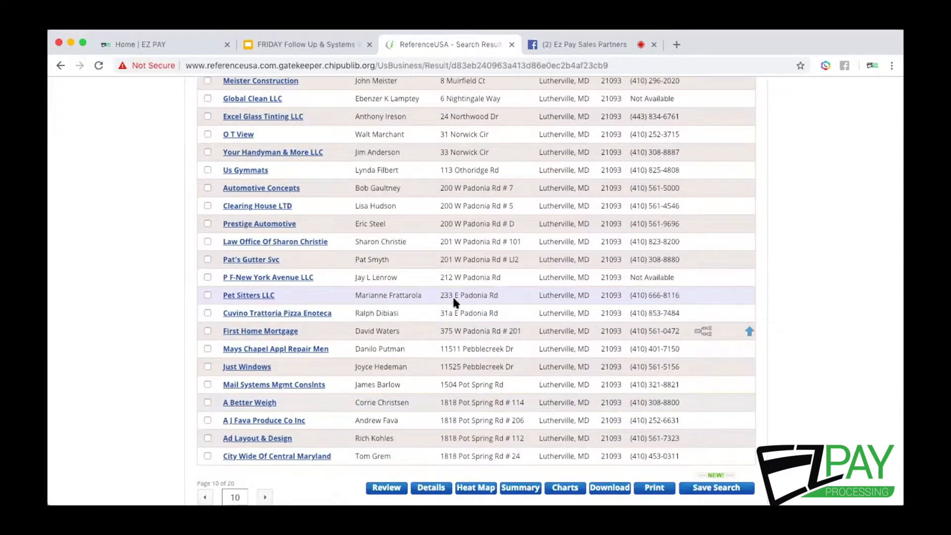
scroll(453, 295, up, 5)
scroll(453, 299, up, 4)
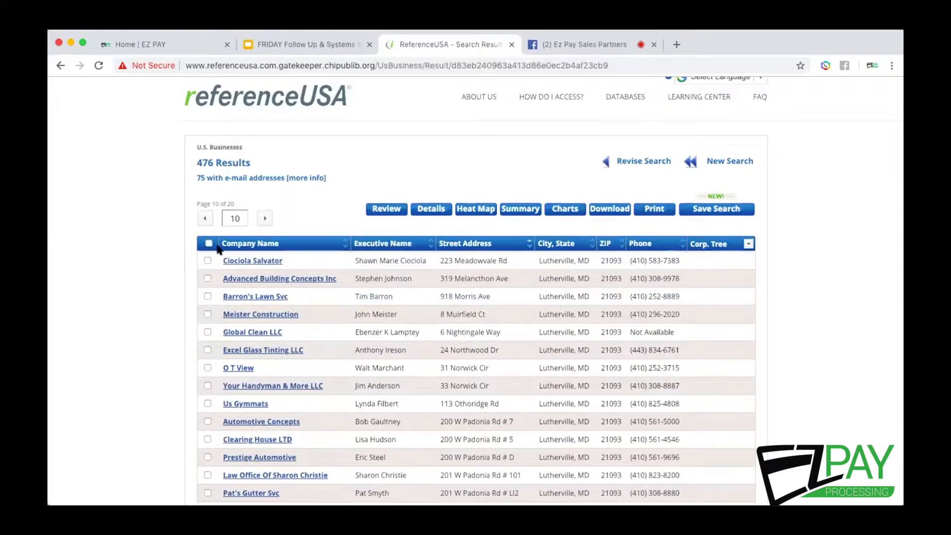
scroll(346, 369, down, 4)
scroll(346, 367, down, 5)
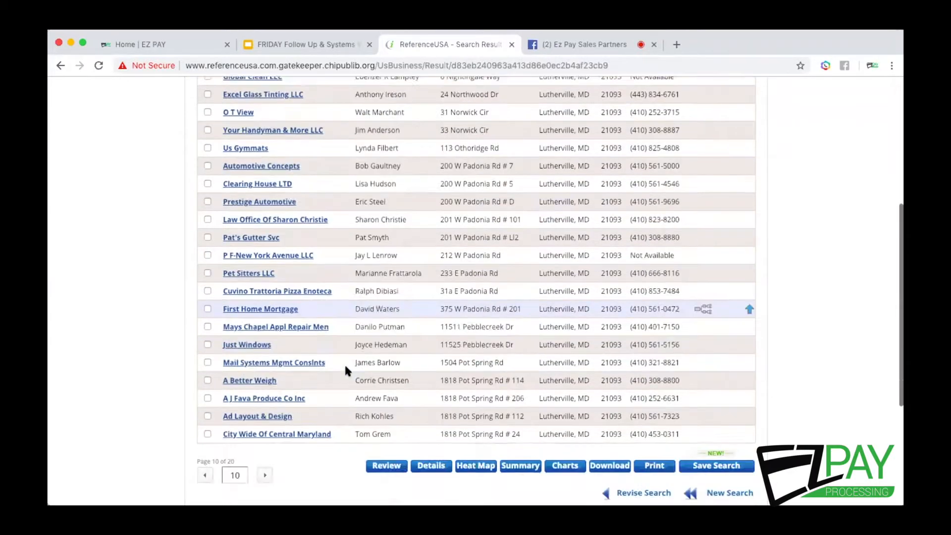
scroll(345, 368, up, 3)
scroll(346, 371, up, 5)
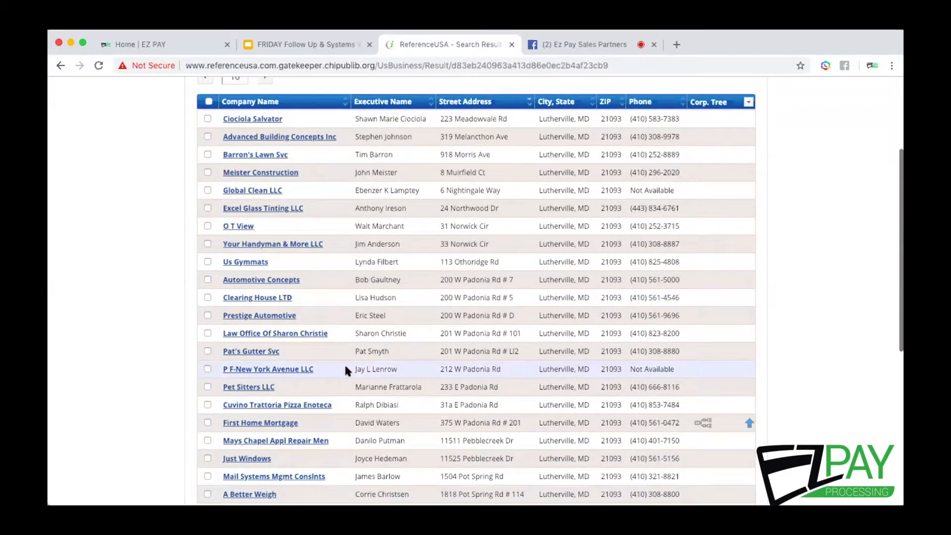
Select all businesses on each results page from 10 through 15
click(208, 199)
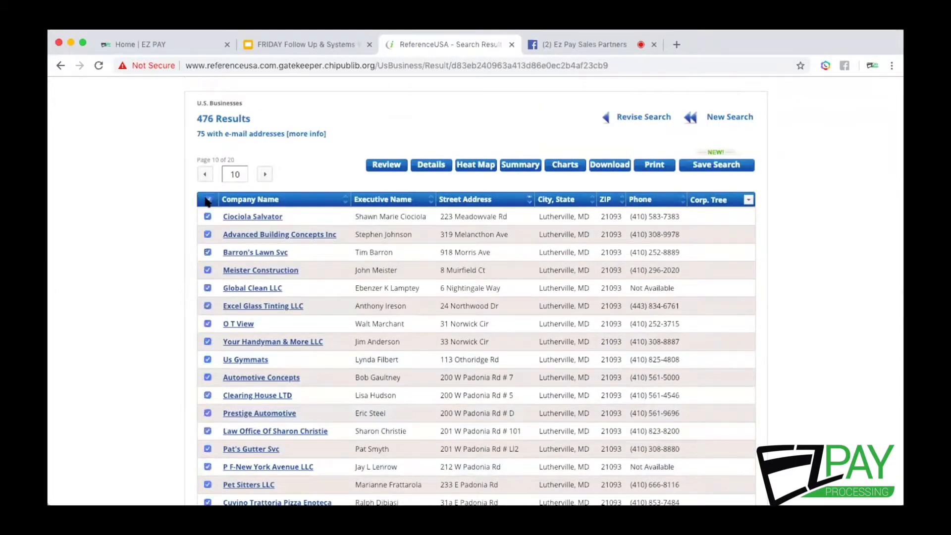
click(265, 174)
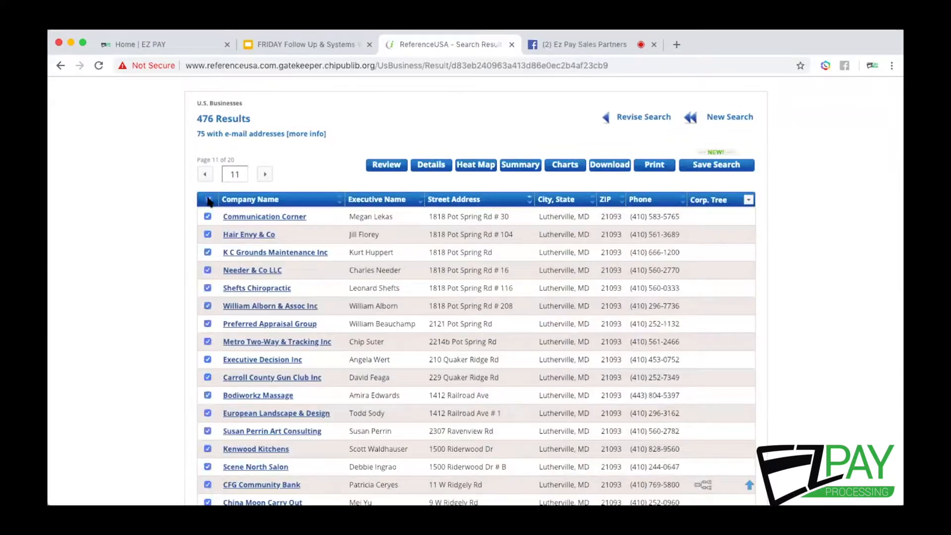
click(208, 200)
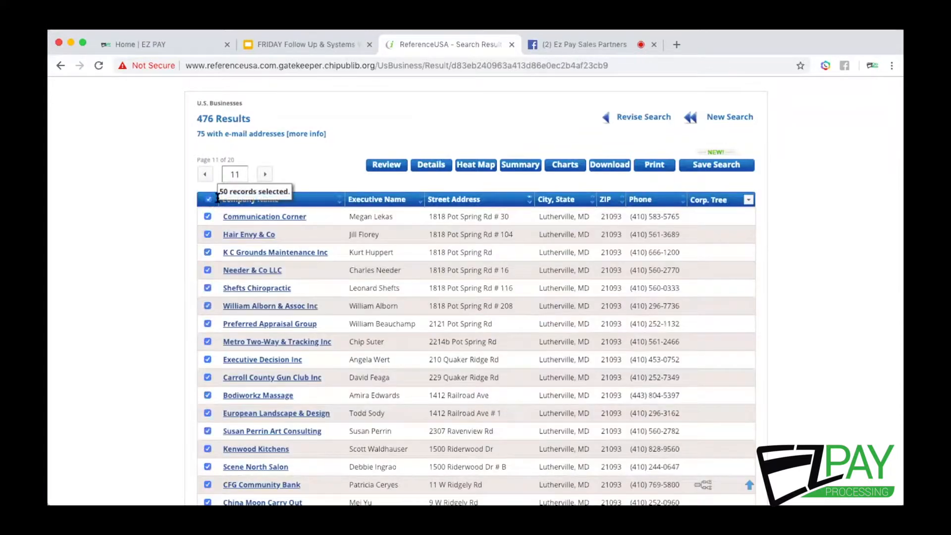
click(265, 174)
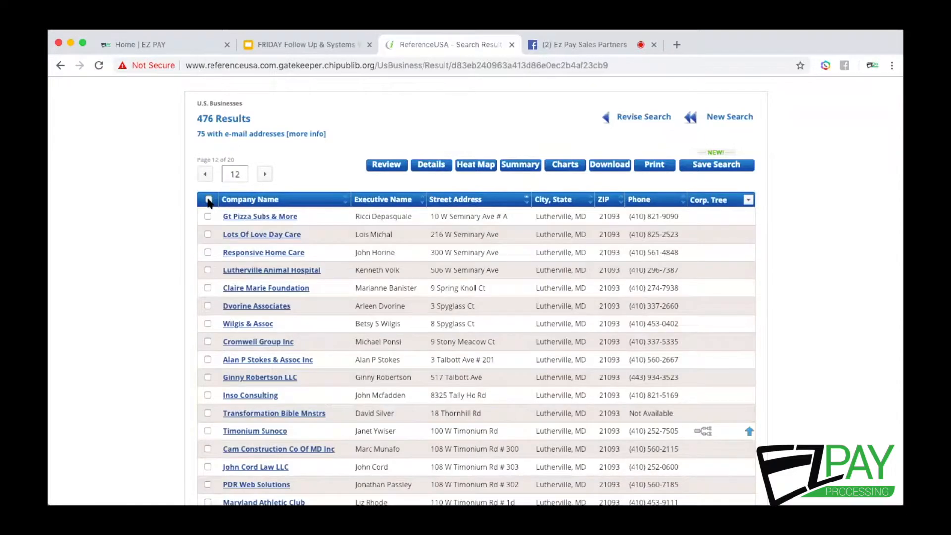
click(208, 200)
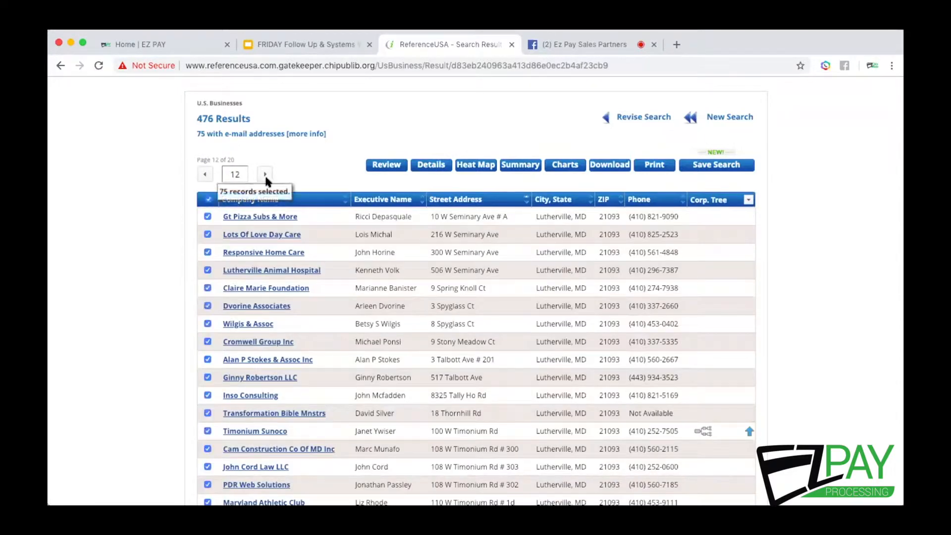
click(265, 173)
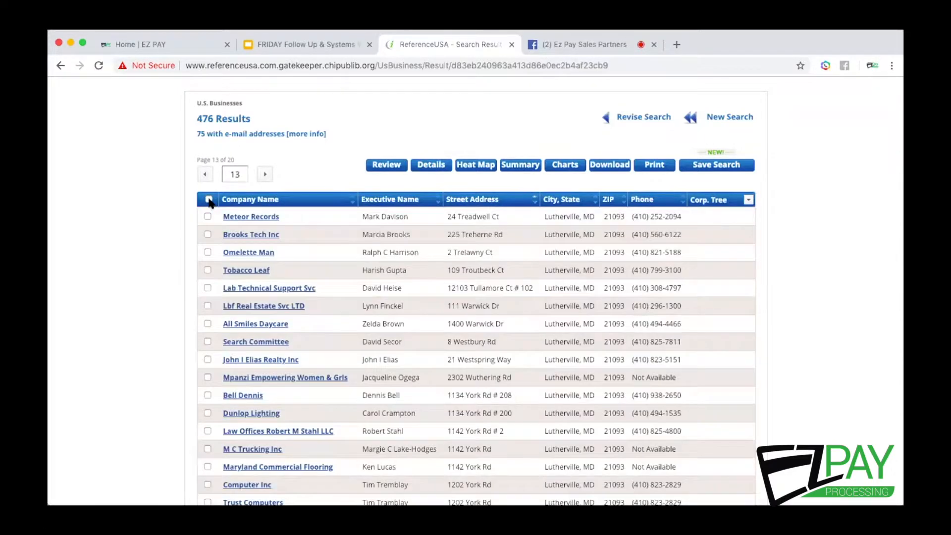
click(208, 200)
click(265, 174)
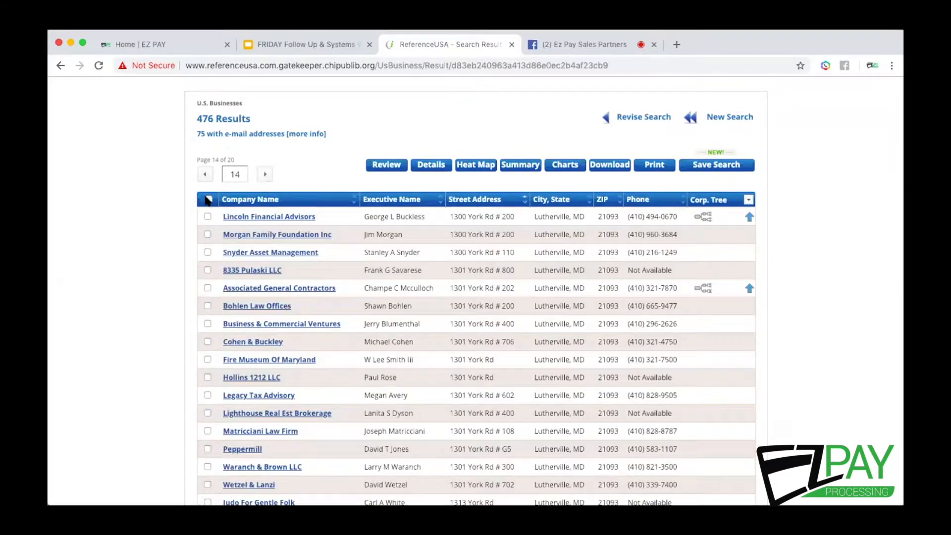
click(208, 200)
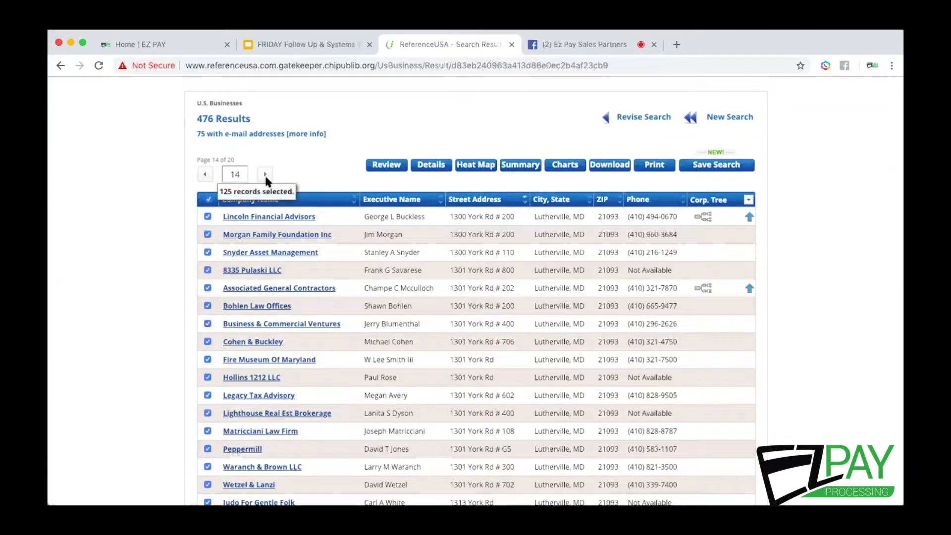
click(265, 174)
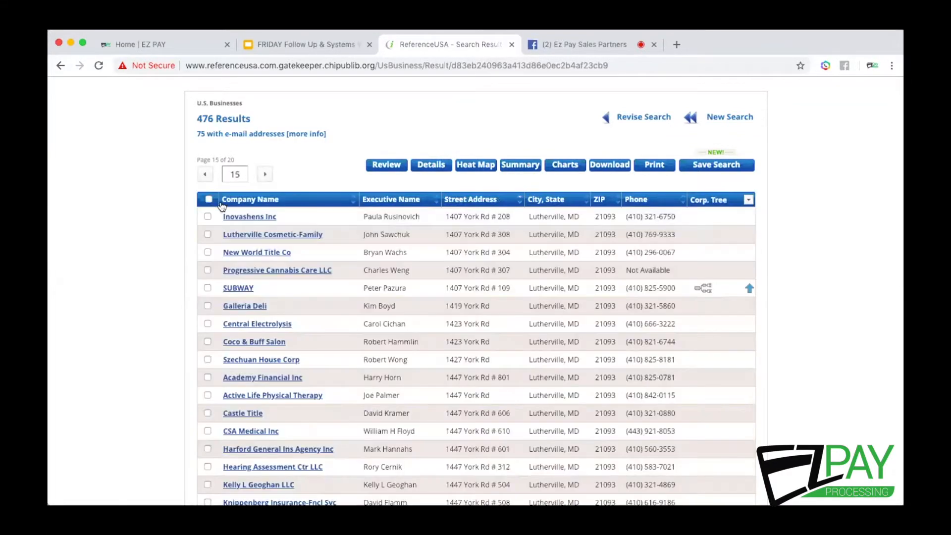
click(208, 200)
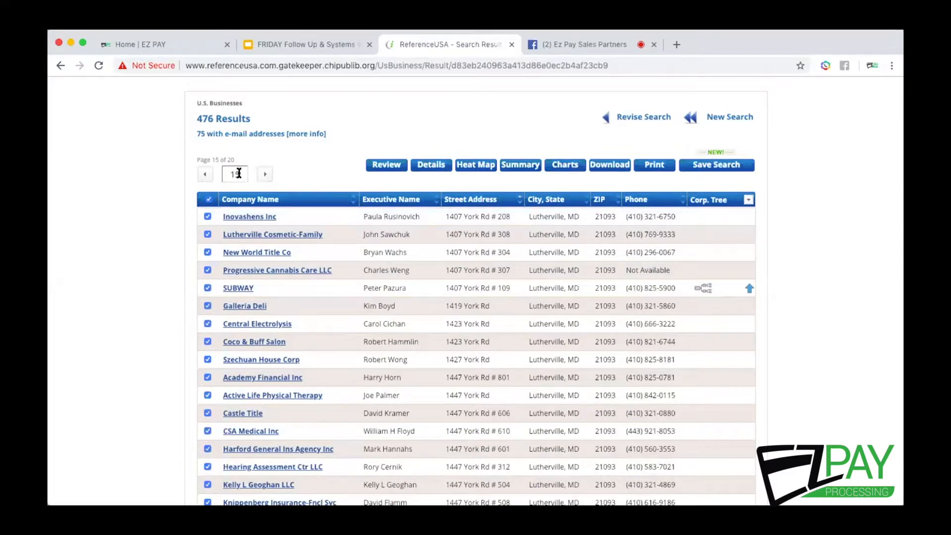
Open Download for the chosen records with Excel format and Custom level of detail
click(608, 167)
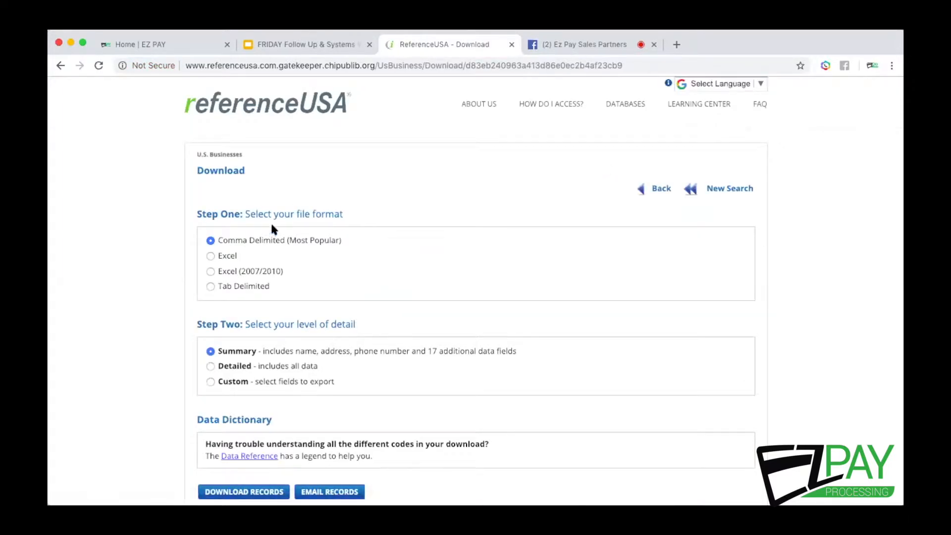
click(210, 256)
scroll(166, 313, down, 2)
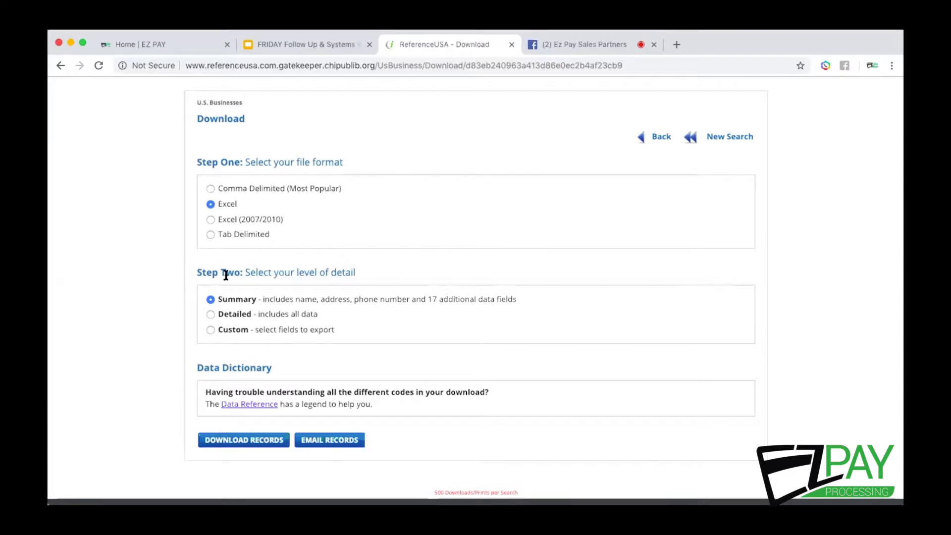
click(211, 330)
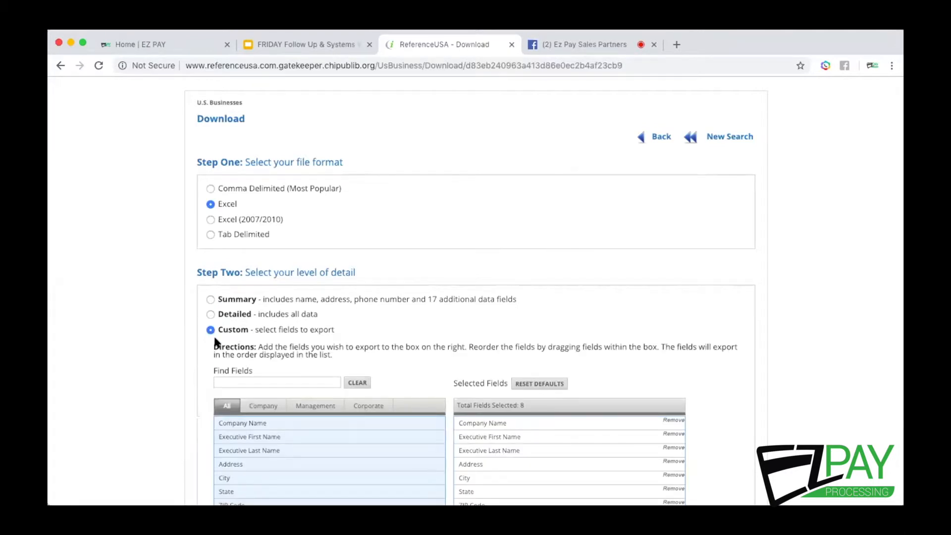
Remove Record Type and ZIP Code, add Phone Number, and download the records as Excel
scroll(141, 402, down, 3)
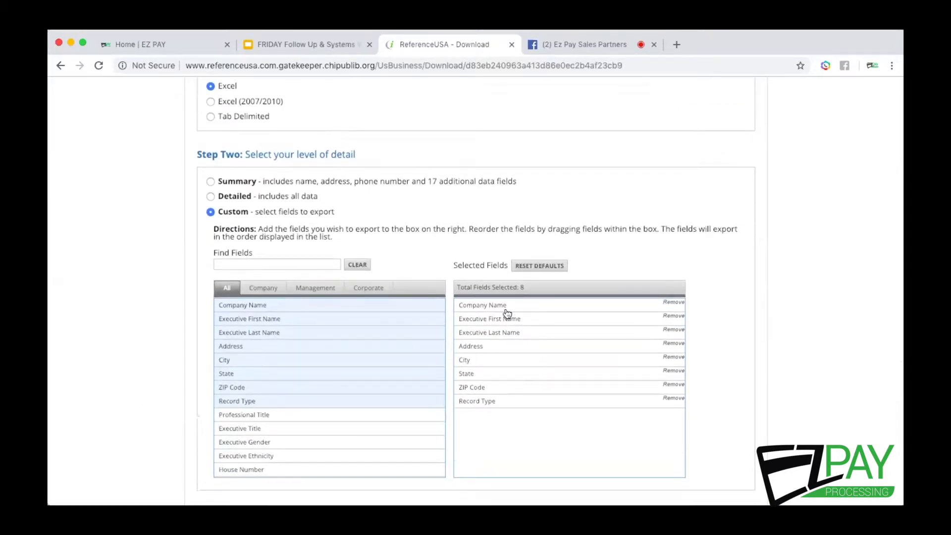
click(674, 399)
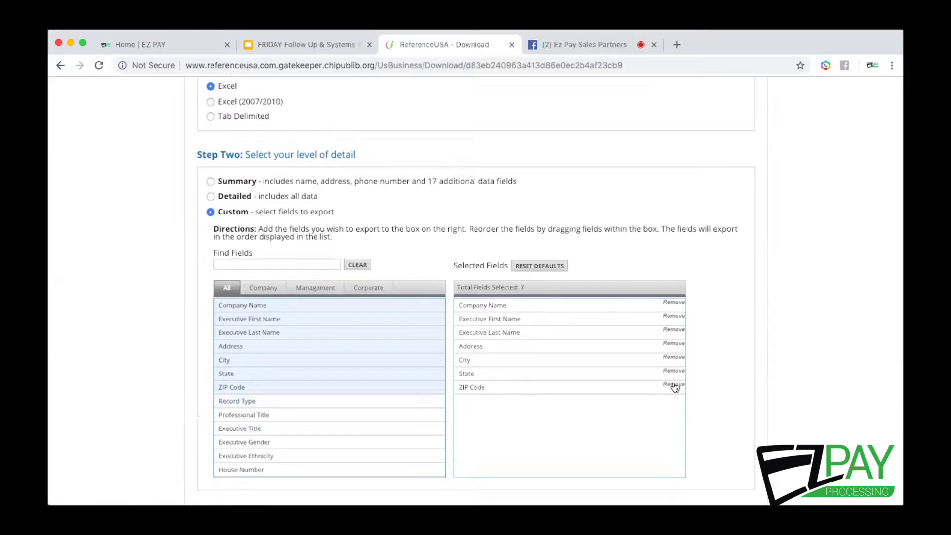
click(674, 385)
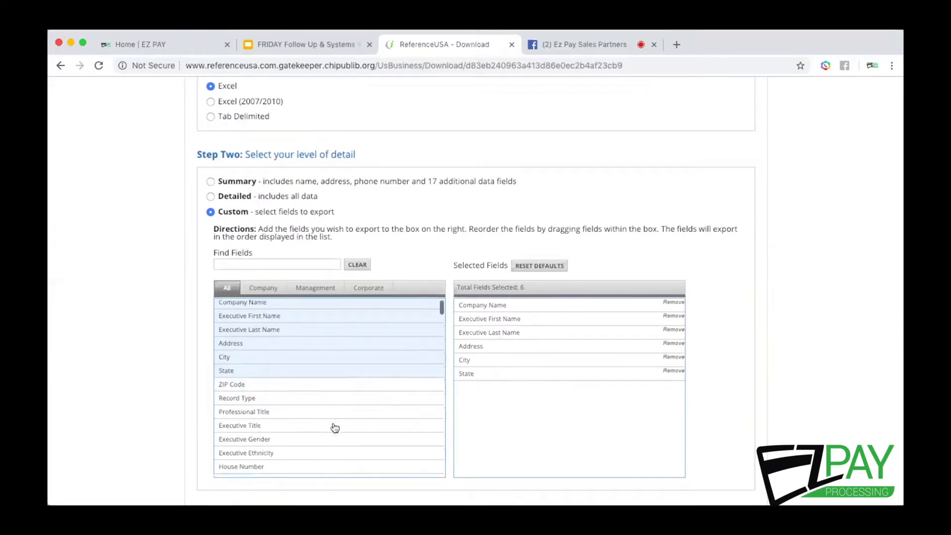
scroll(334, 425, down, 2)
scroll(335, 428, down, 2)
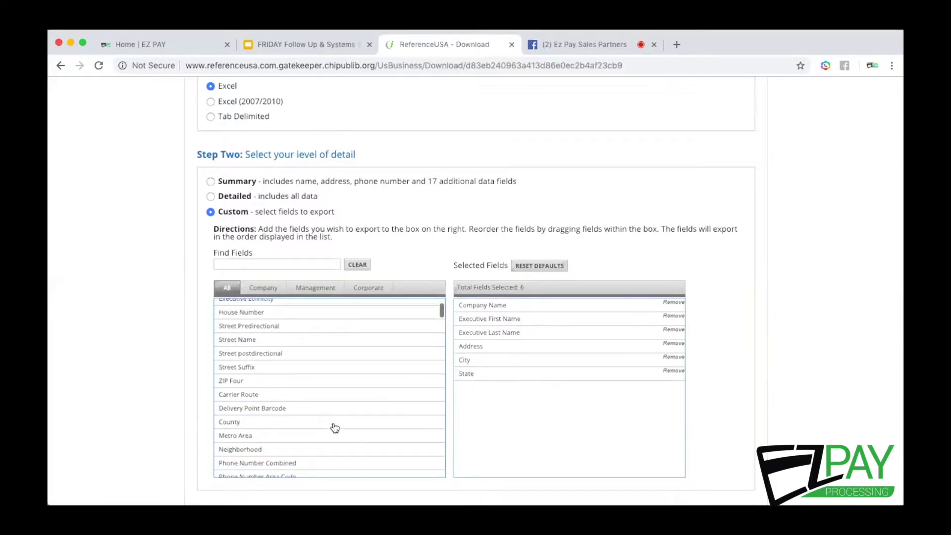
scroll(335, 427, down, 2)
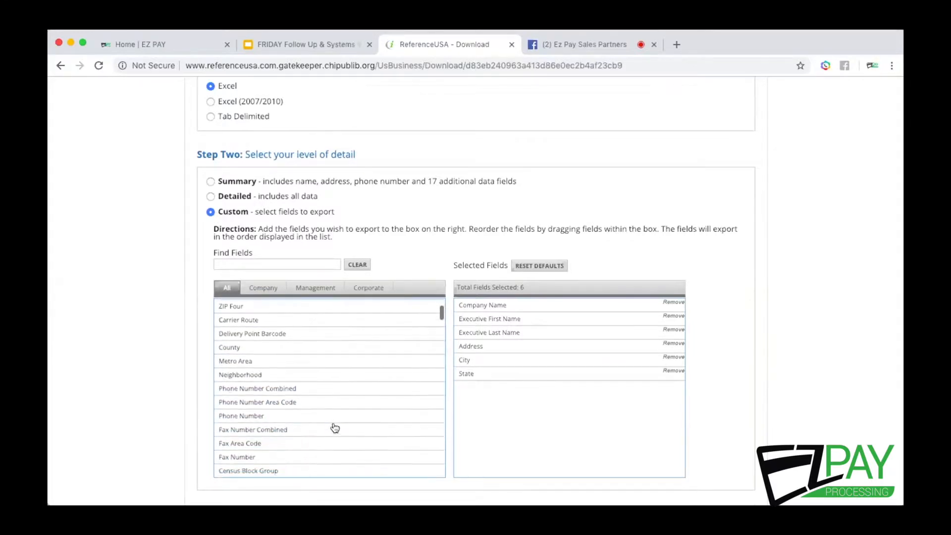
click(259, 416)
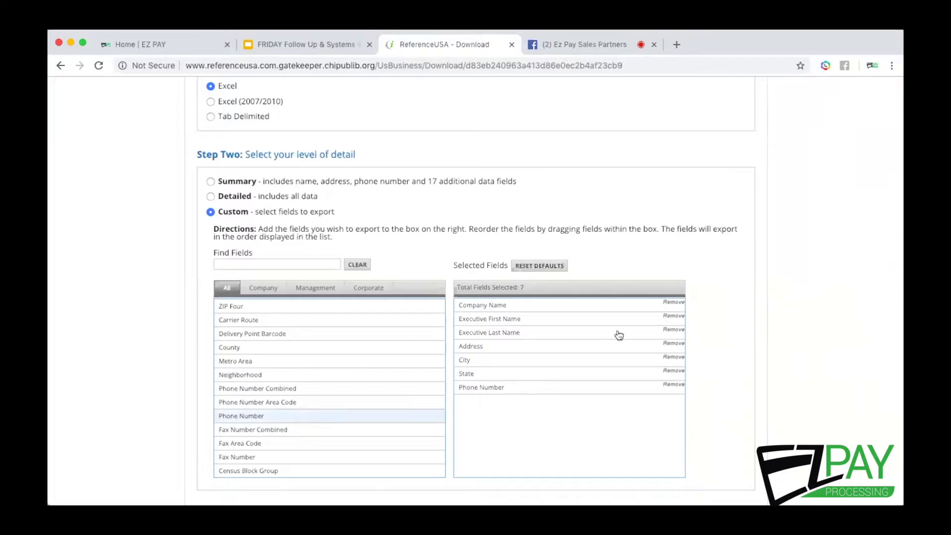
scroll(716, 301, down, 5)
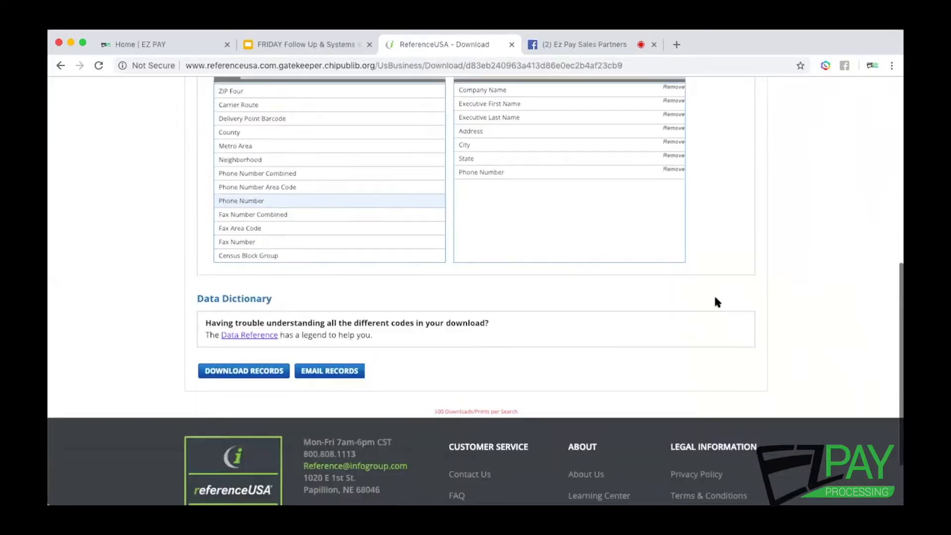
click(248, 373)
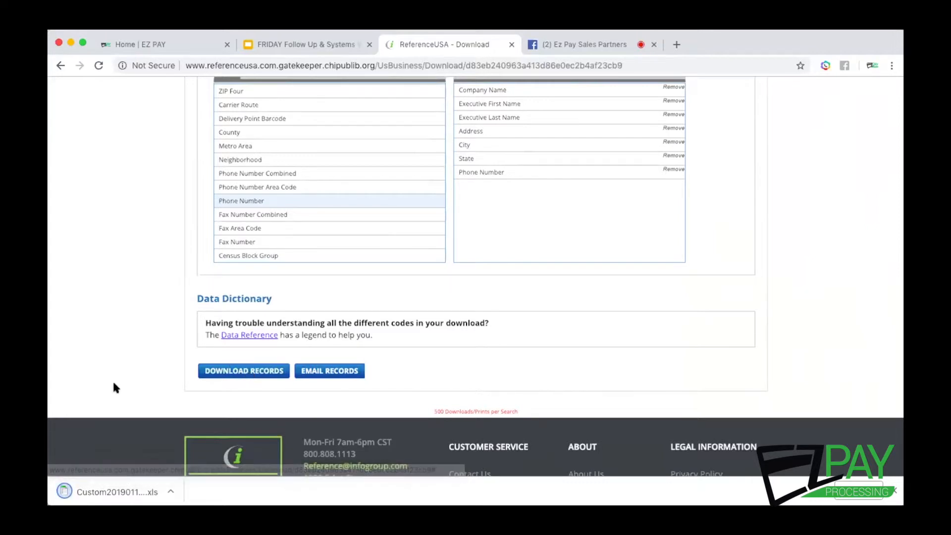
Open the downloaded Custom .xls in Excel, scroll through its 150 records, and select H2
click(122, 488)
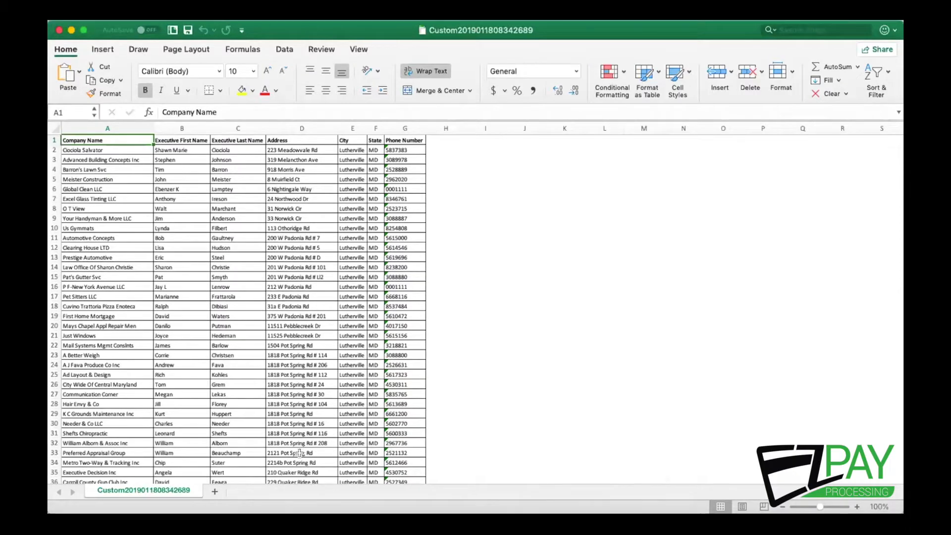
scroll(299, 452, down, 15)
scroll(300, 452, down, 5)
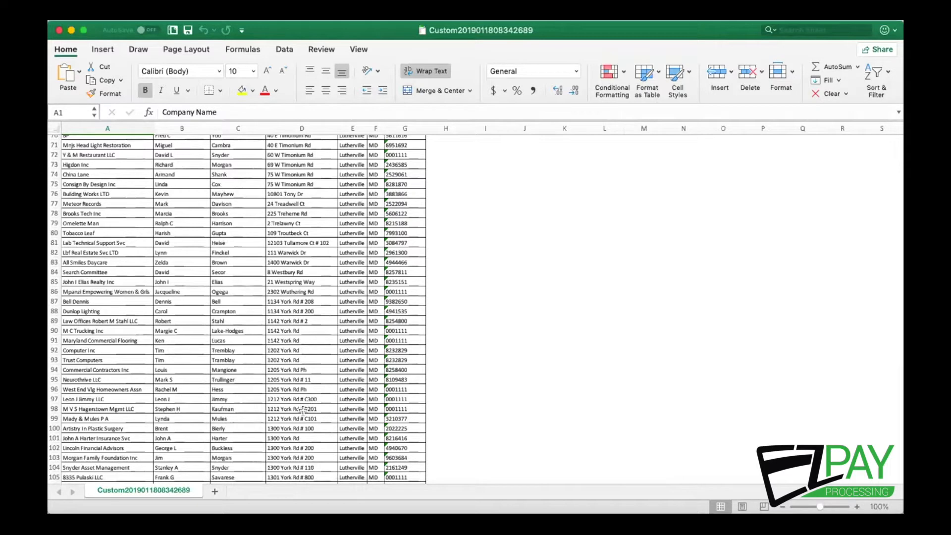
scroll(303, 410, down, 13)
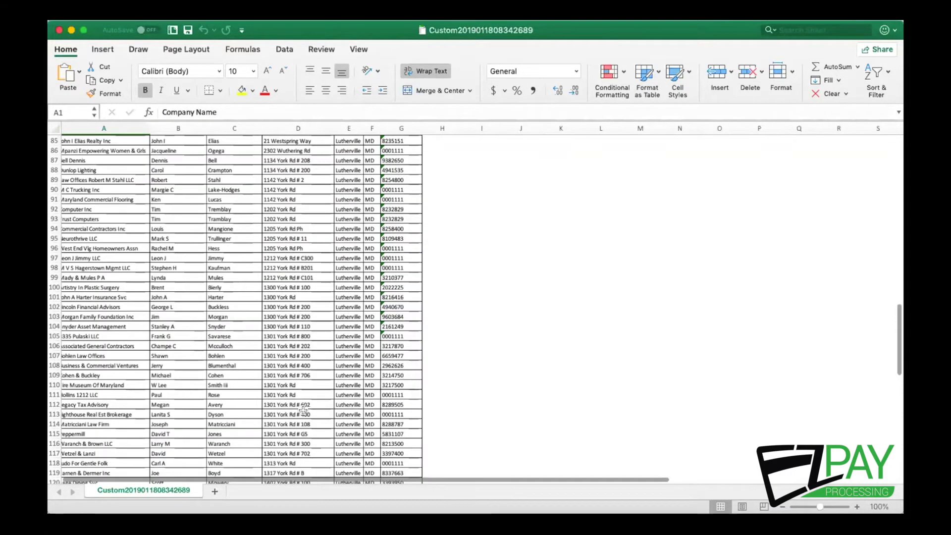
scroll(302, 410, down, 10)
scroll(302, 410, up, 7)
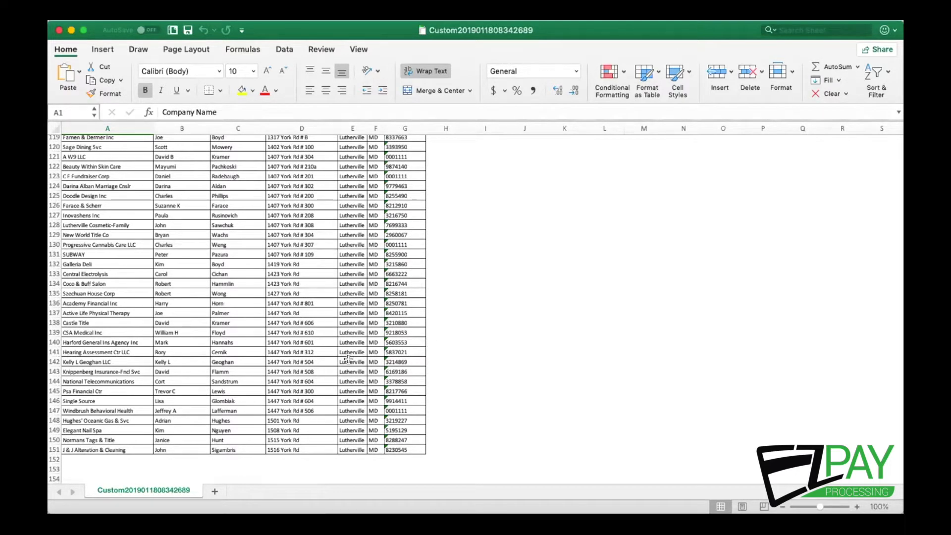
scroll(348, 359, up, 15)
scroll(348, 359, up, 8)
scroll(348, 358, up, 9)
scroll(348, 358, up, 7)
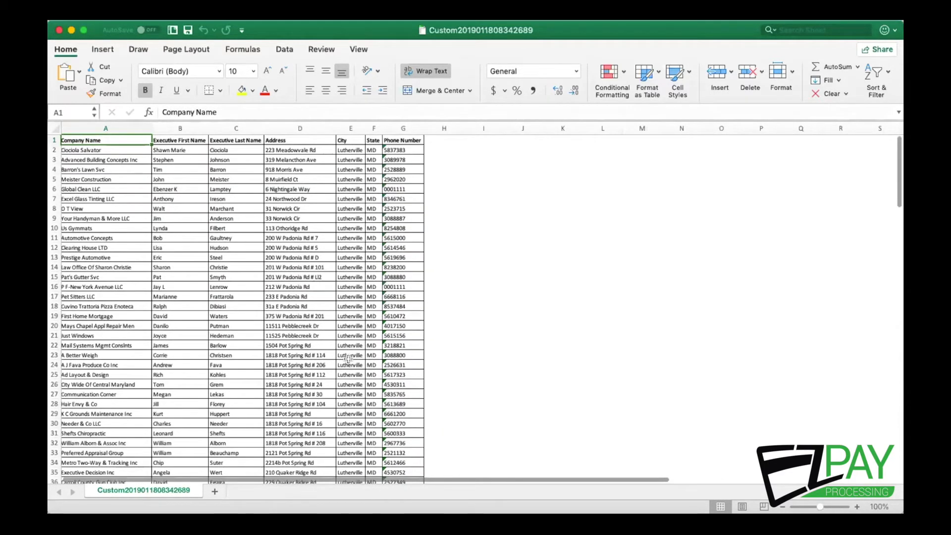
click(430, 148)
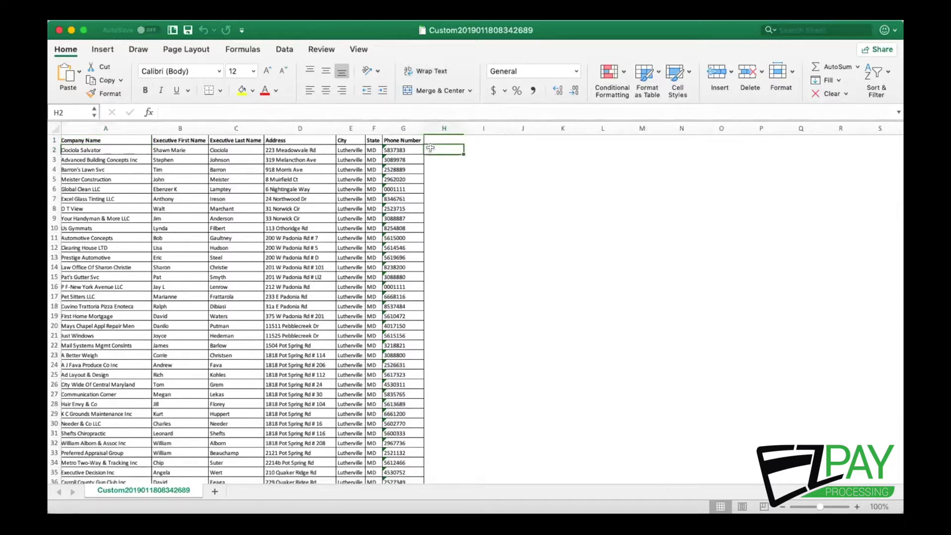
Note 'Interested, apt Mon 10am' in H6 and 'Calling his bank tonight, follow up' in H11
click(431, 189)
text(Interes)
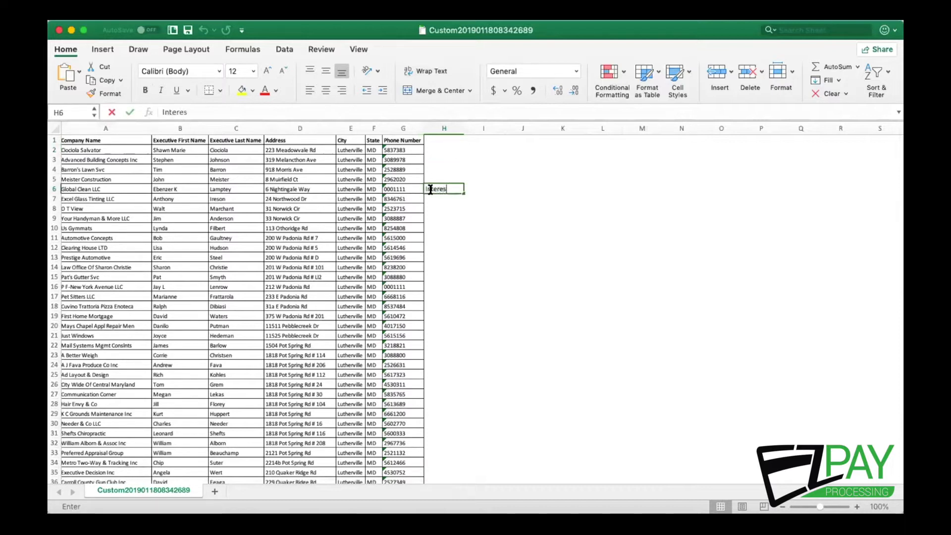
text(ted, apt Mon )
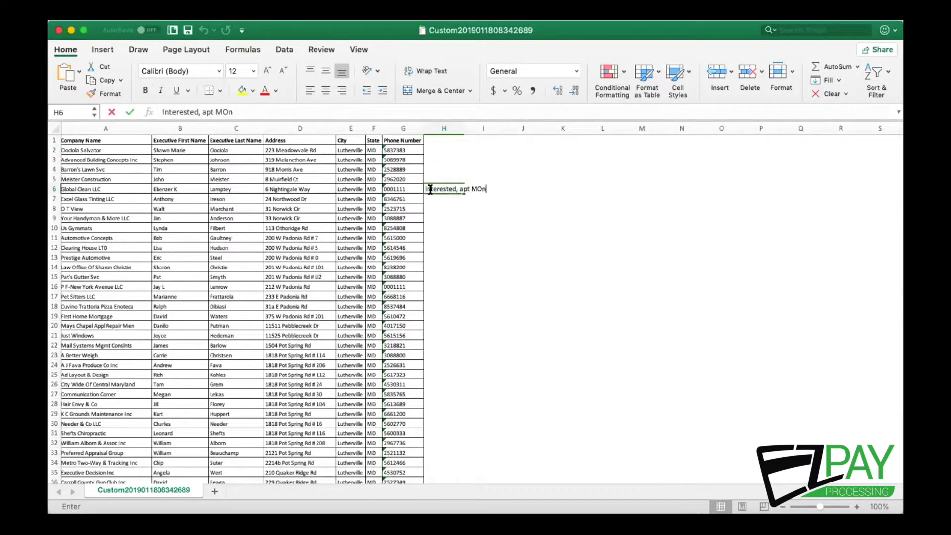
text(10am)
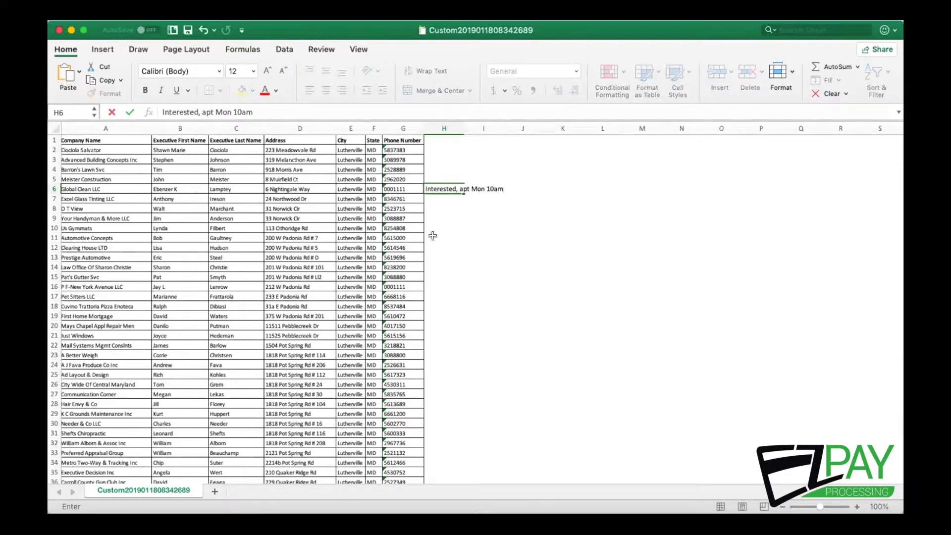
click(431, 237)
text(Calling his bank to)
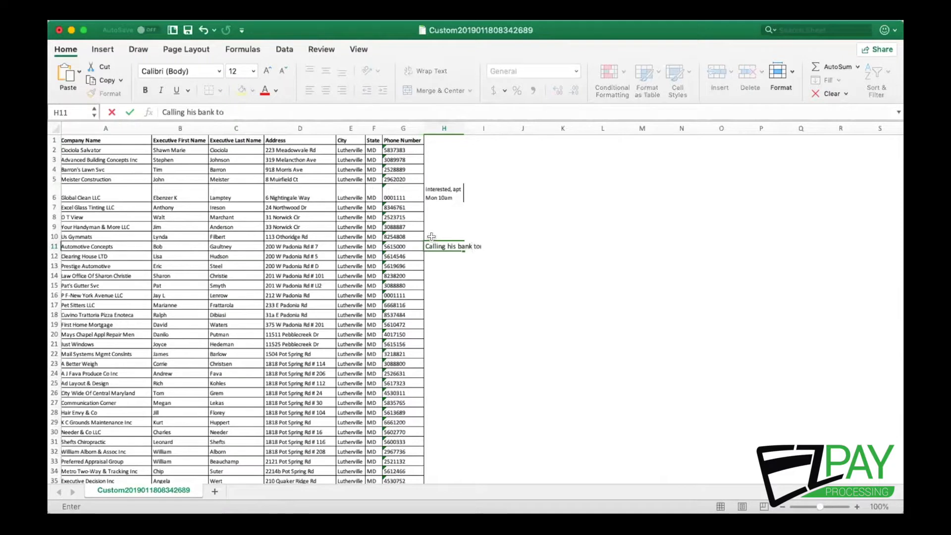
text(night, follow up)
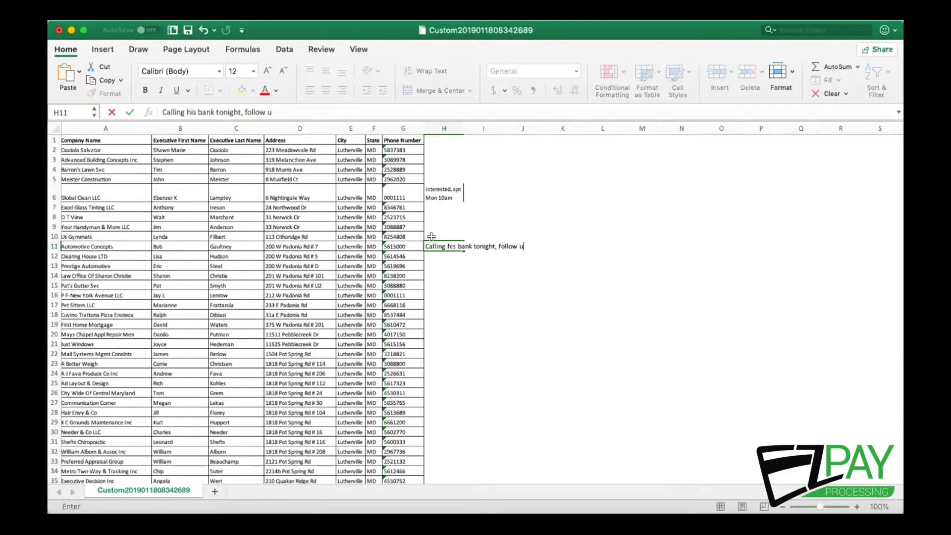
Enter 'In contract till March, said he'll sign up' in H23 without a blank line
click(430, 361)
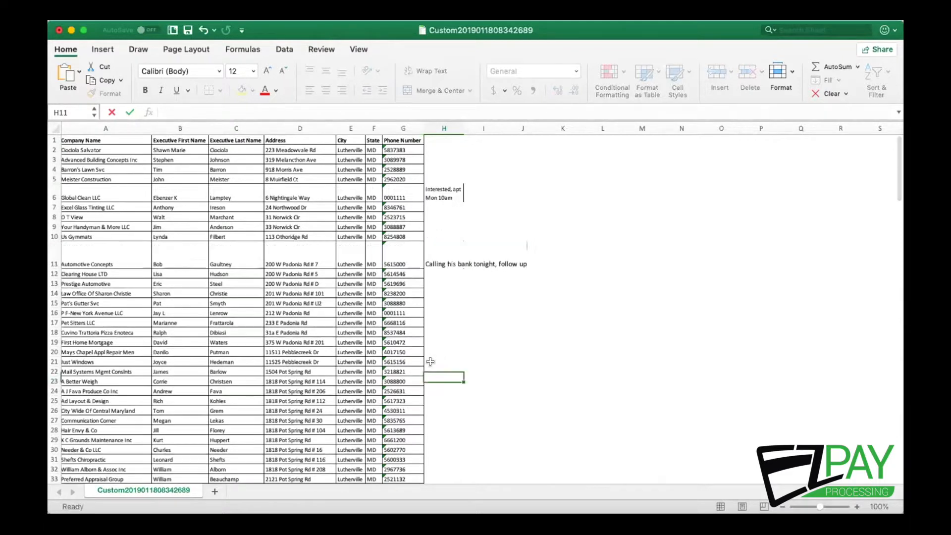
text(In contract ti)
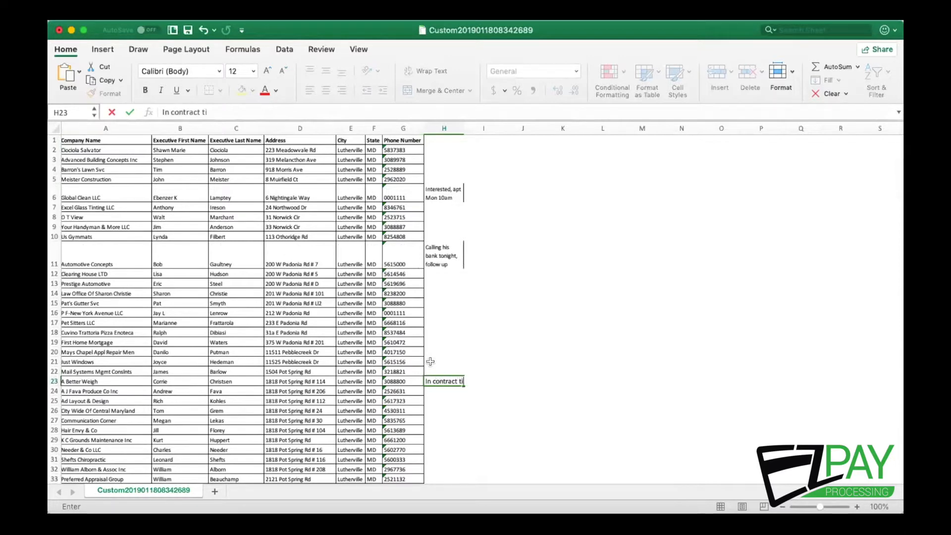
text(ll March)
key(BackSpace)
key(BackSpace)
text(aid he'll sign up)
scroll(496, 363, down, 1)
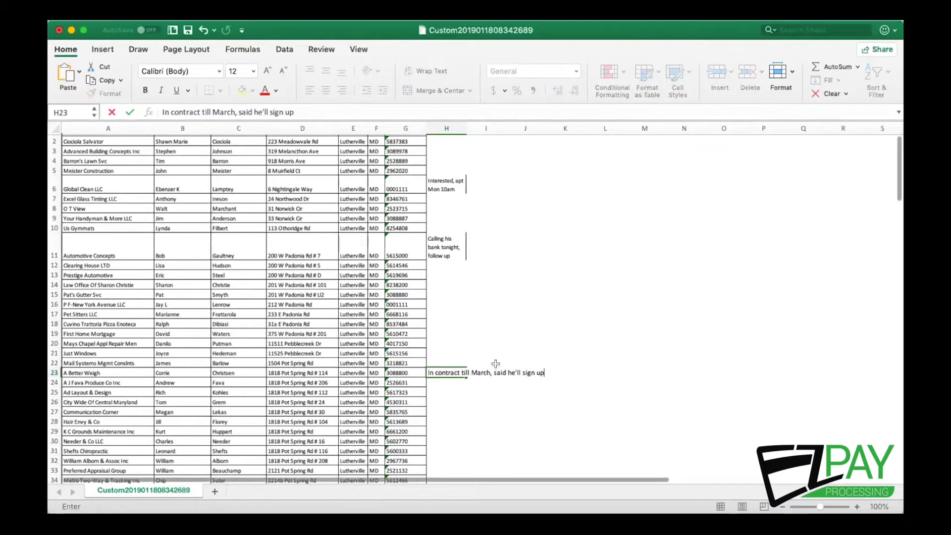
scroll(463, 314, up, 1)
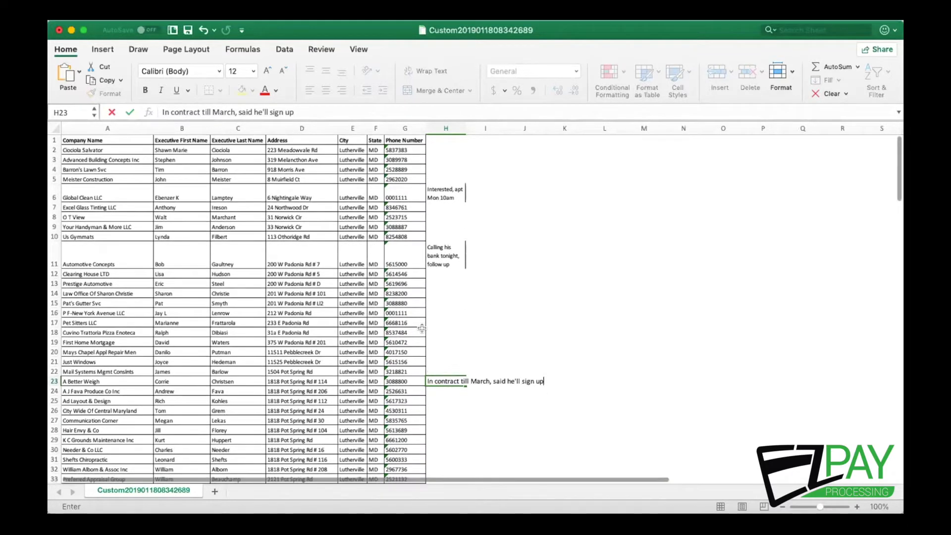
key(alt+Return)
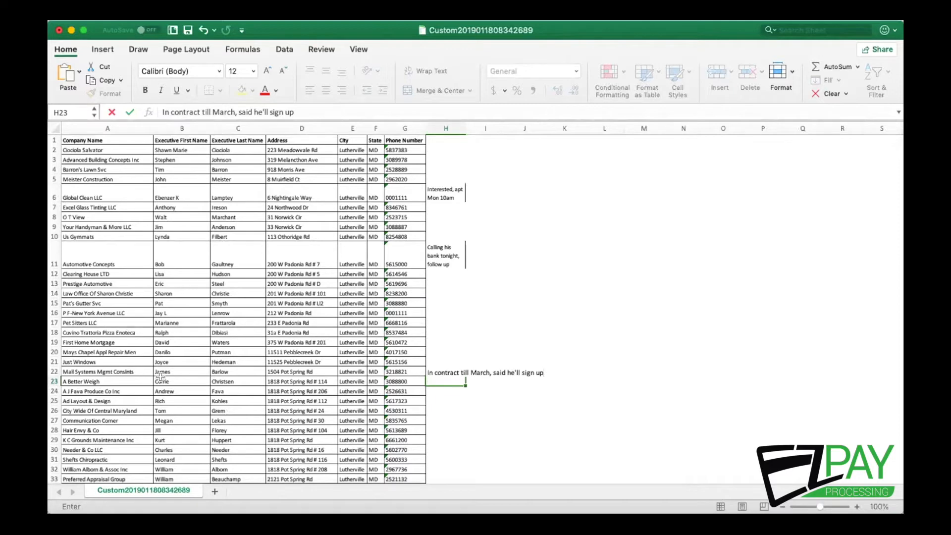
scroll(160, 377, down, 5)
key(BackSpace)
scroll(77, 424, down, 2)
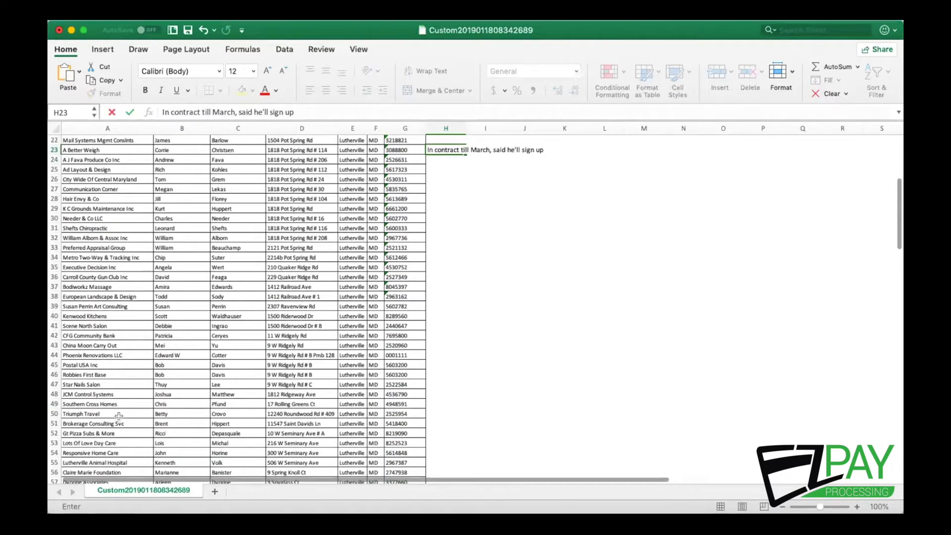
scroll(215, 357, up, 7)
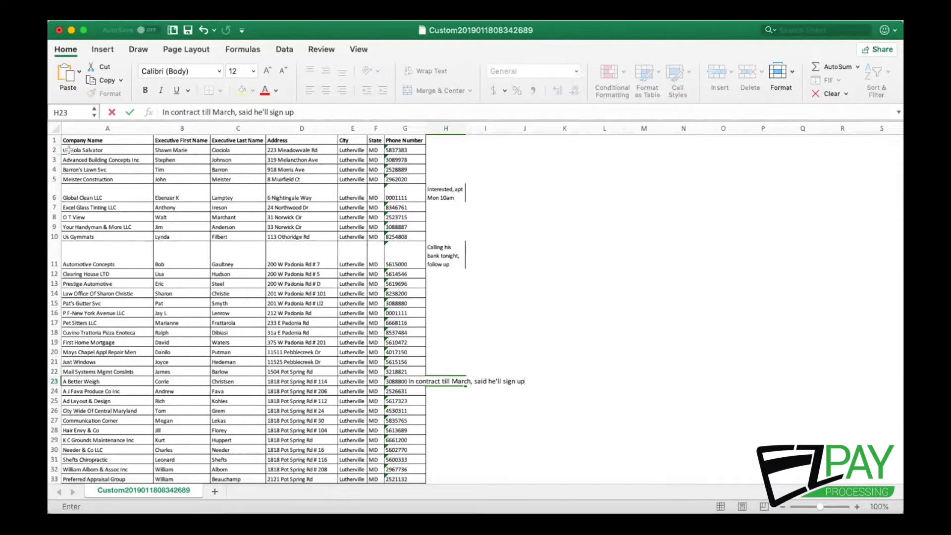
Fill rows 2–5 red and row 6, Global Clean LLC, yellow
drag(57, 149, 57, 179)
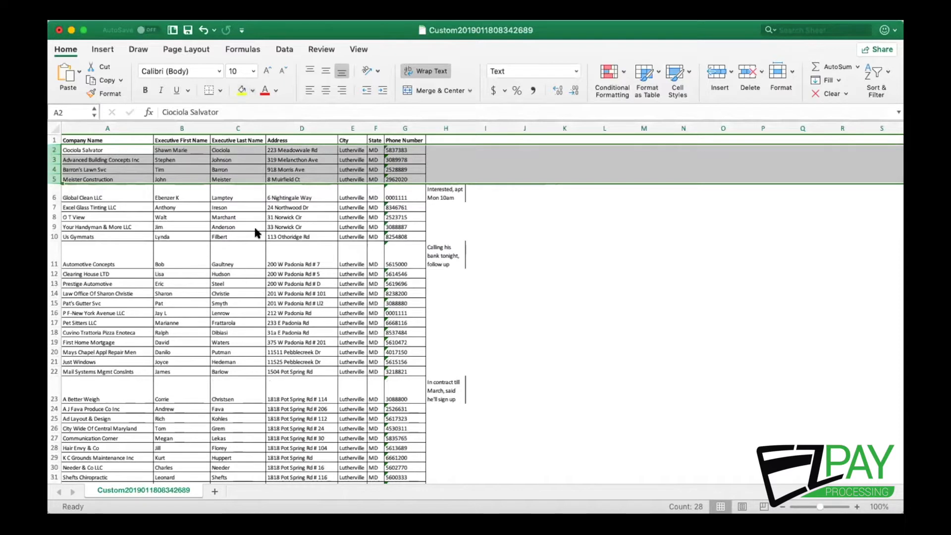
click(531, 236)
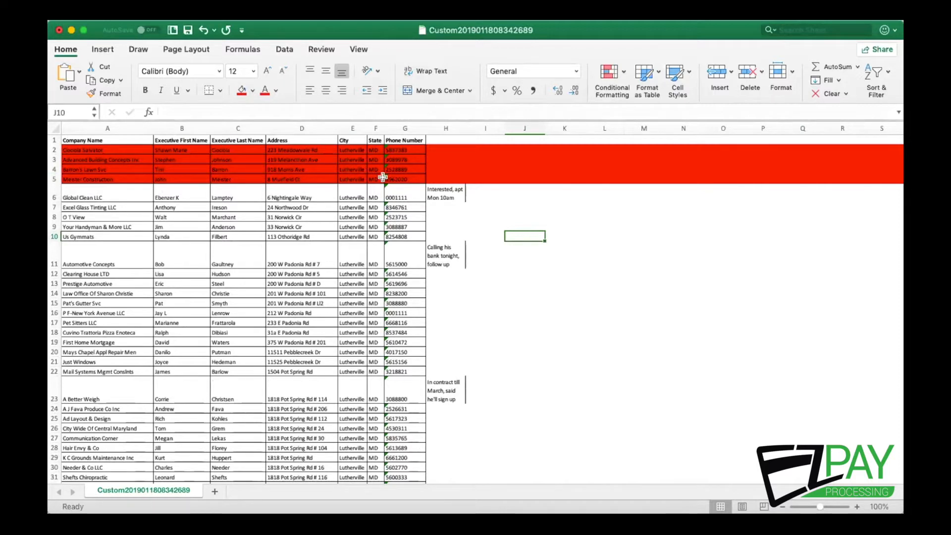
click(55, 197)
click(240, 90)
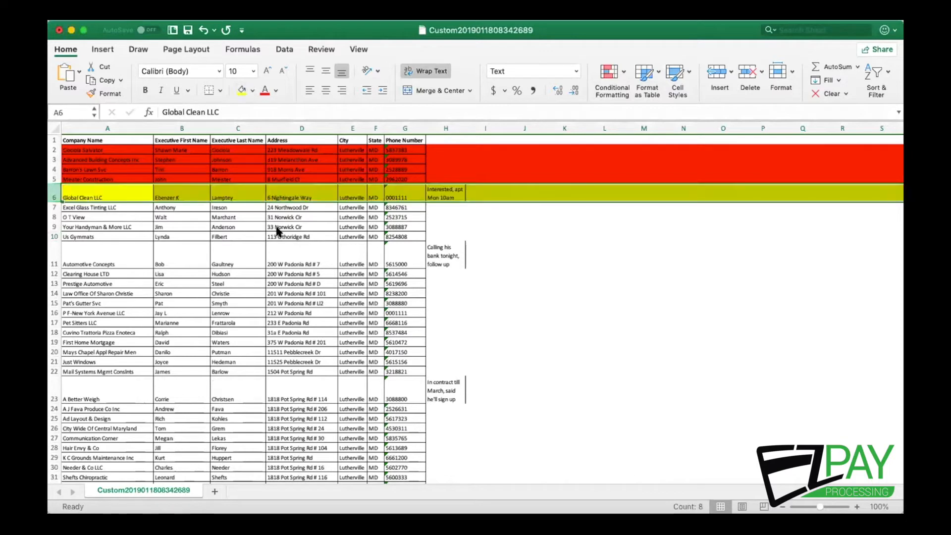
click(515, 246)
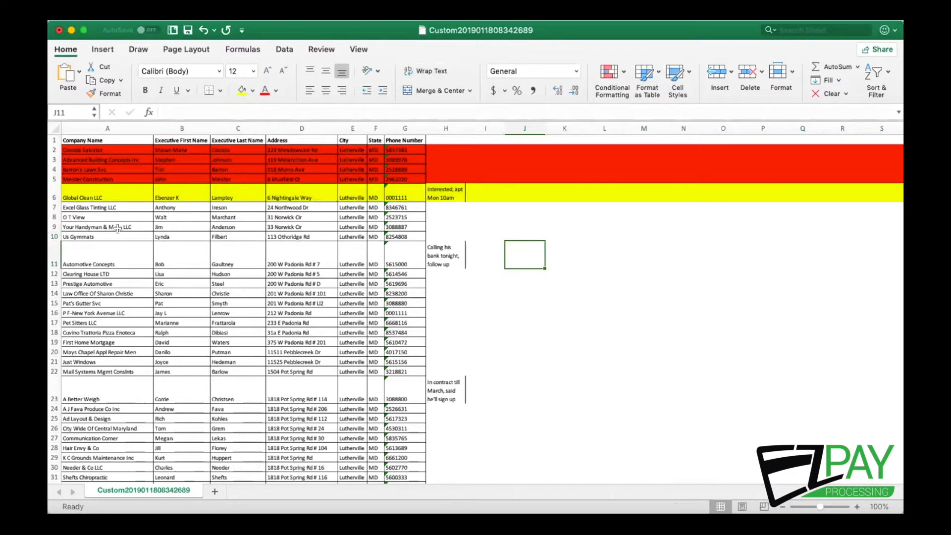
Fill row 9, Your Handyman & More LLC, red
click(56, 205)
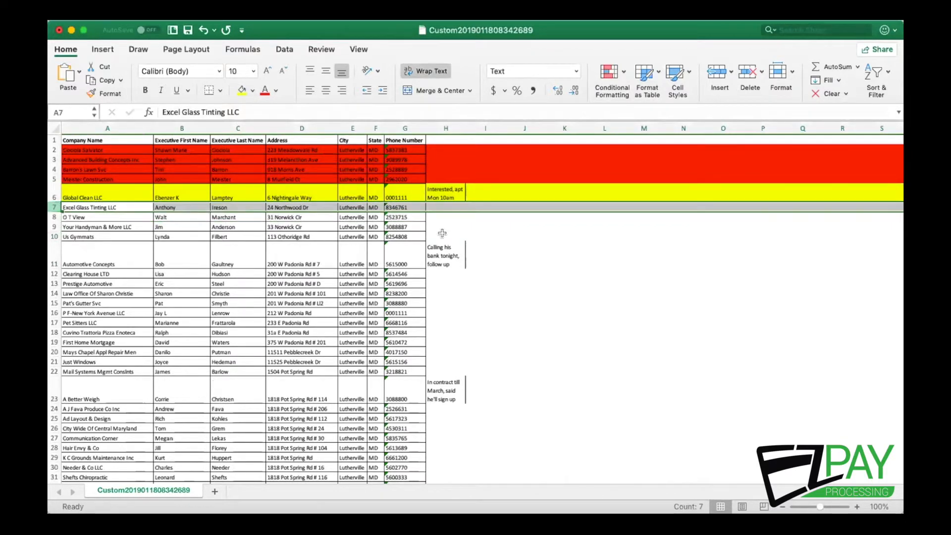
click(404, 236)
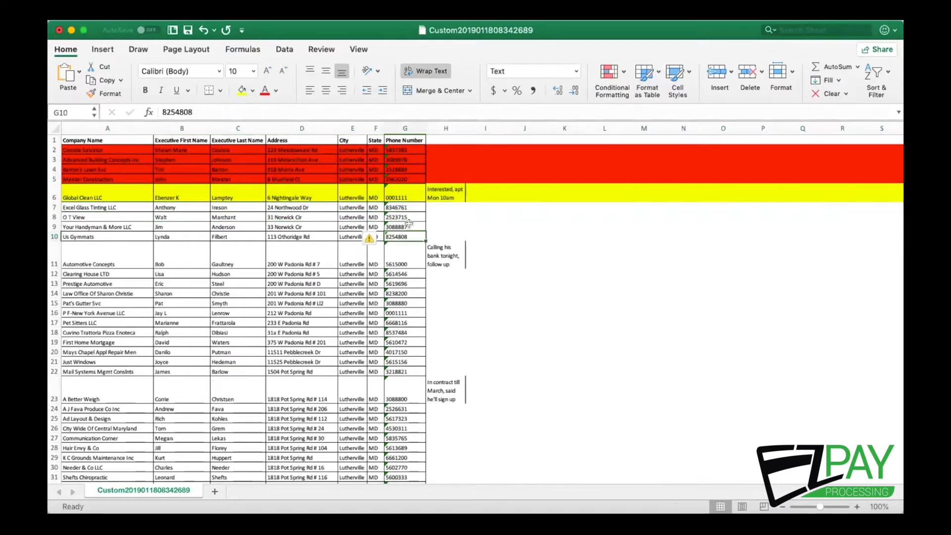
click(57, 227)
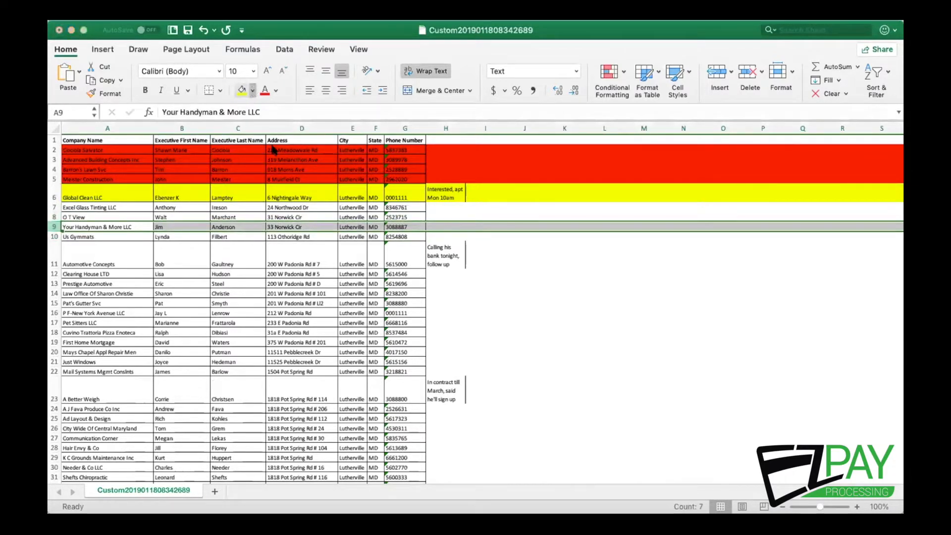
click(256, 229)
click(309, 300)
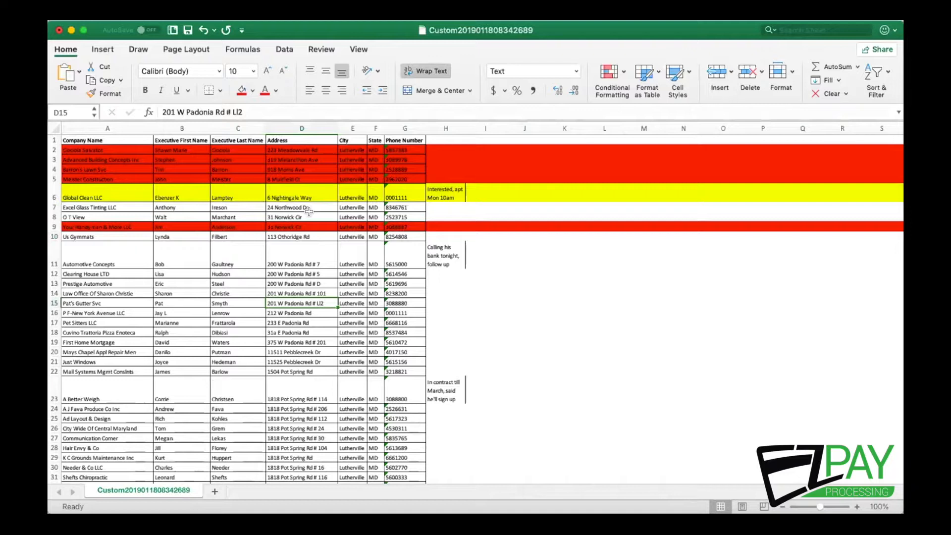
Note 'manager said owners complains about fees' in H7, prefixed with the manager's first name
click(440, 206)
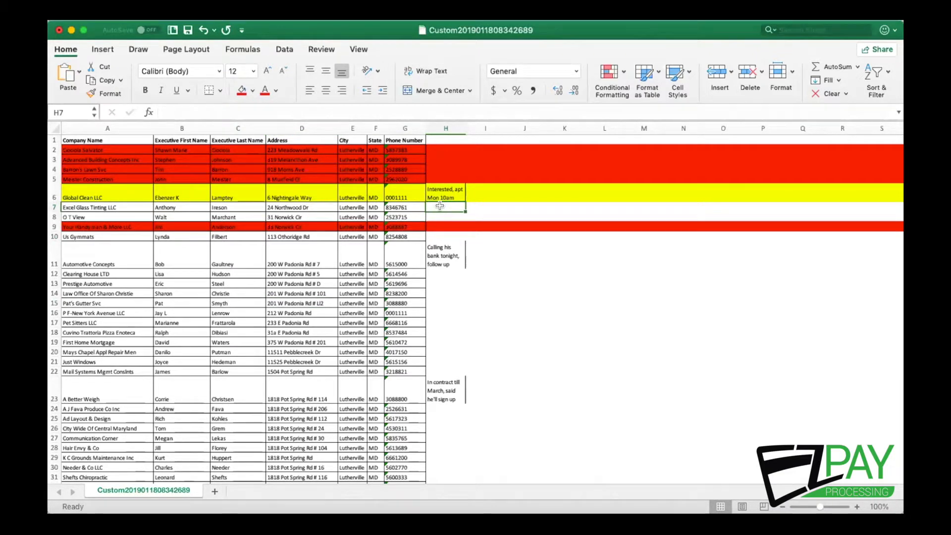
text(manager said owners complains ab)
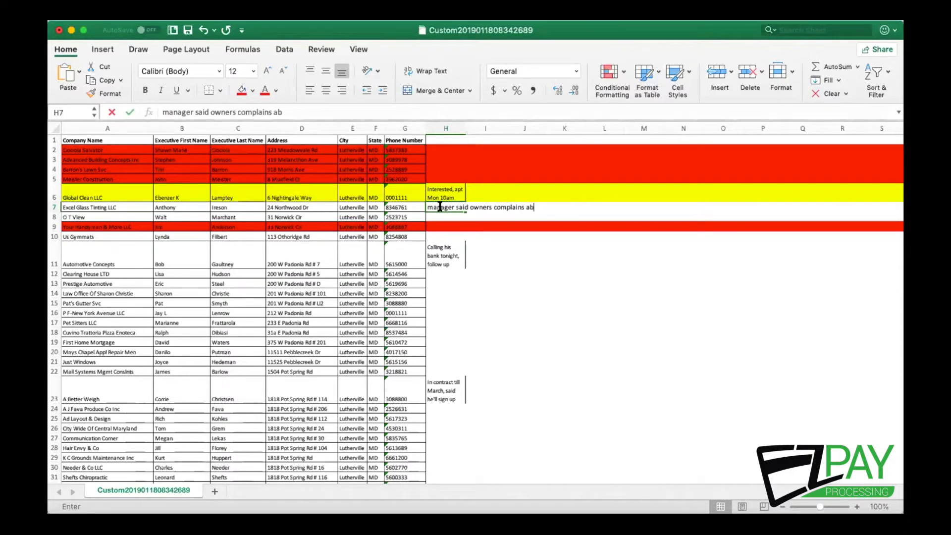
text(out fees)
click(531, 272)
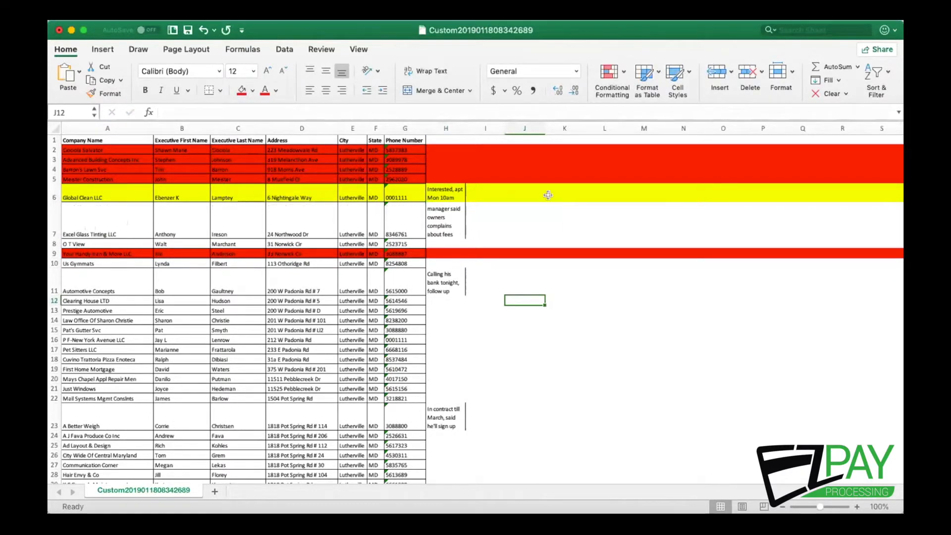
click(430, 210)
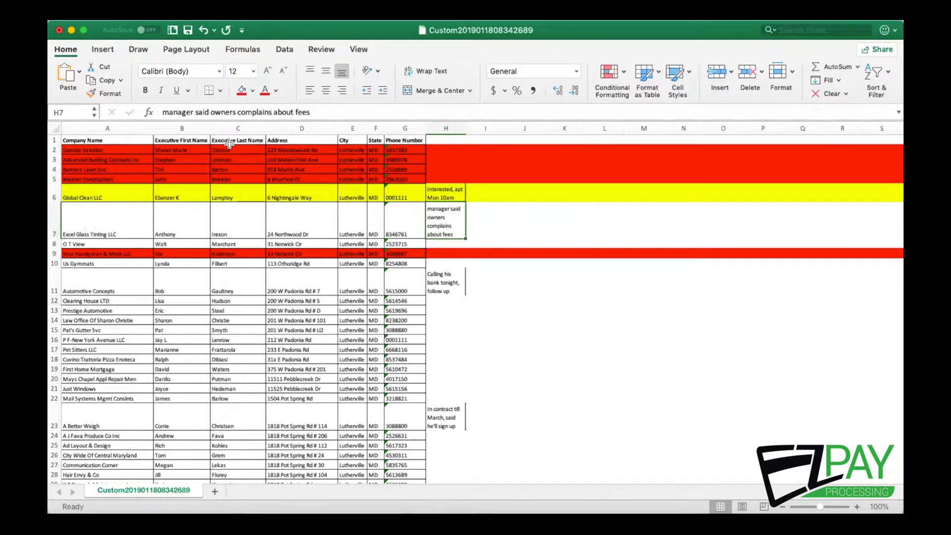
click(162, 112)
text(Sam)
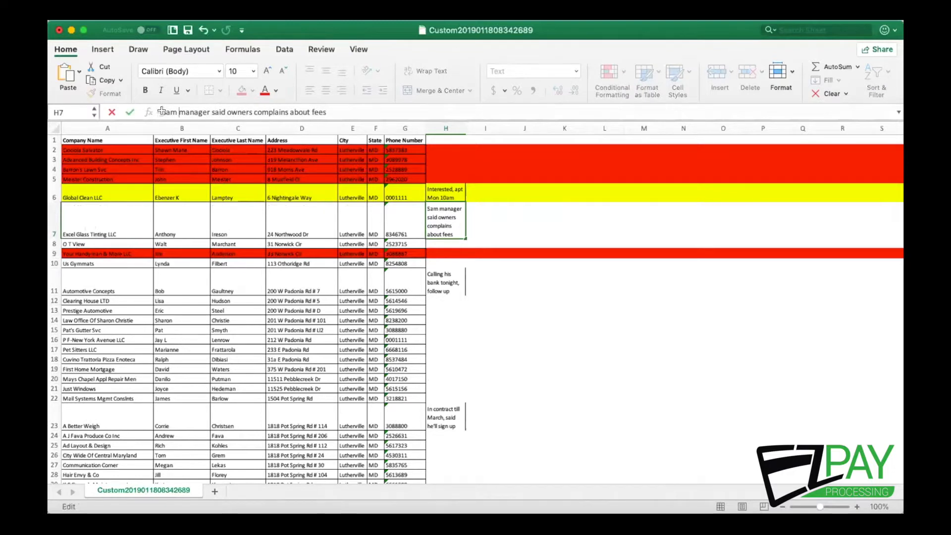
click(240, 284)
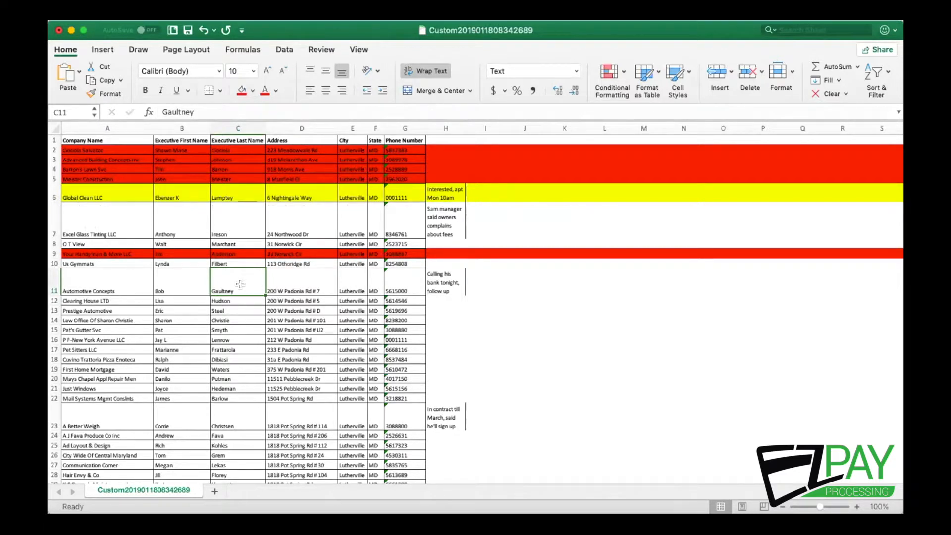
Fill rows 11 and 23, Automotive Concepts and A Better Weigh, yellow
click(163, 231)
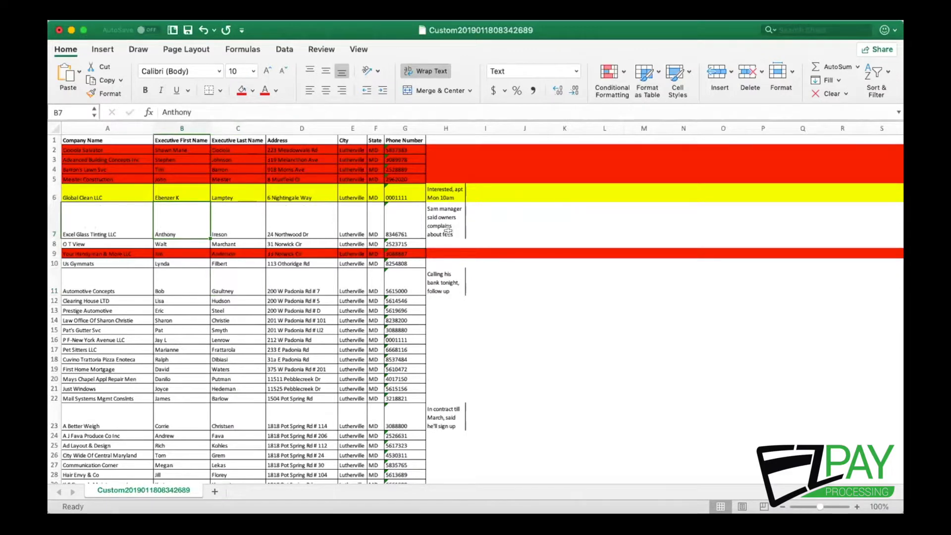
click(442, 213)
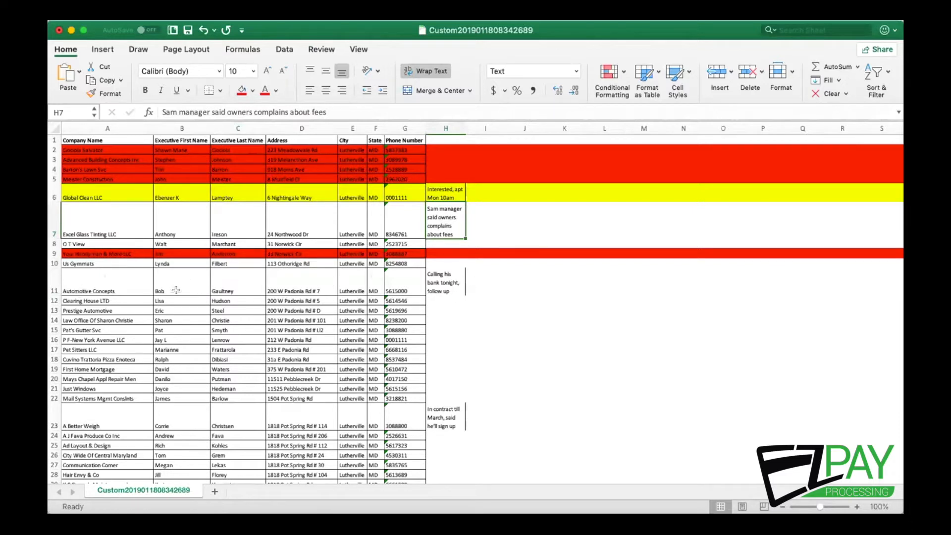
click(58, 283)
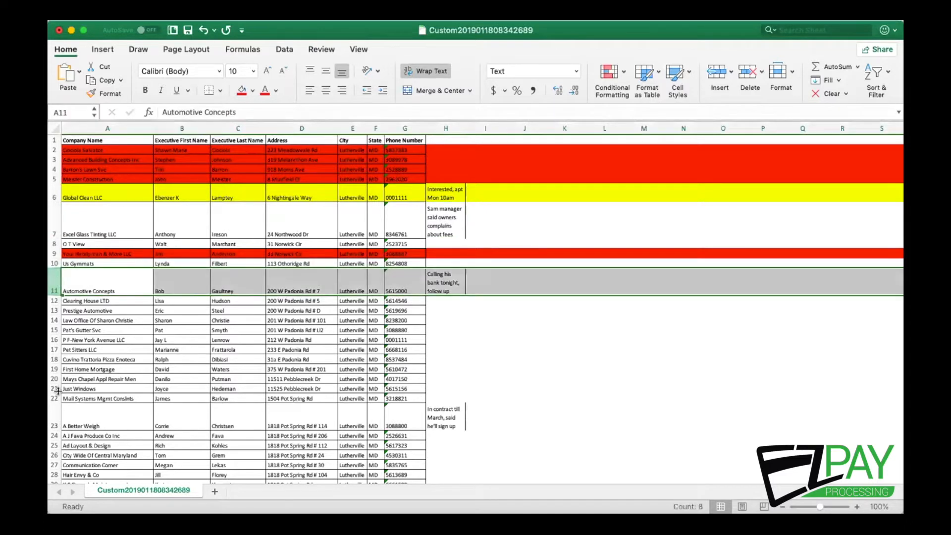
super+click(57, 420)
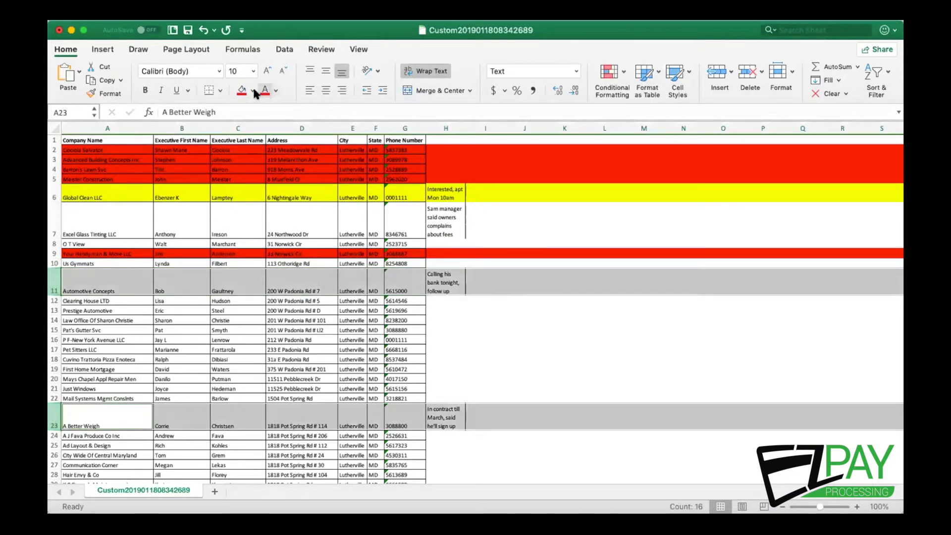
click(280, 230)
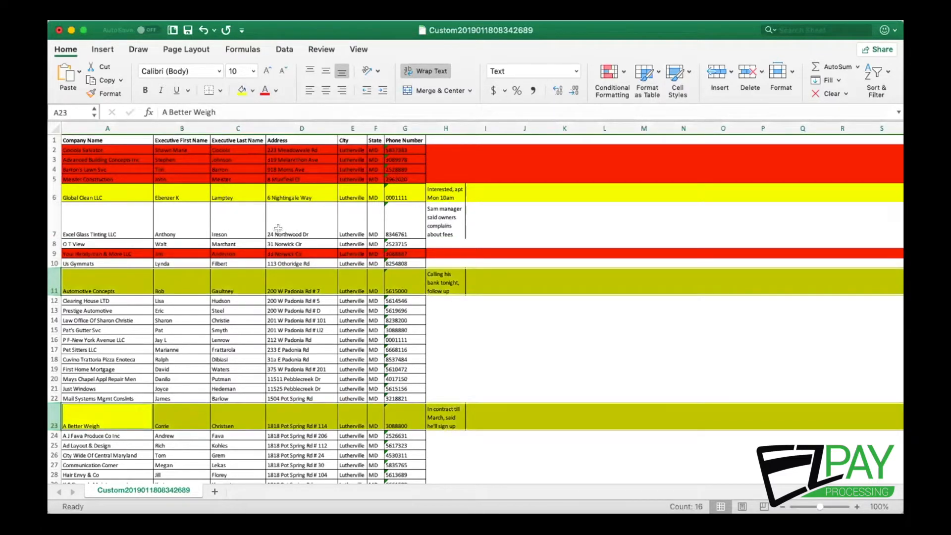
click(485, 355)
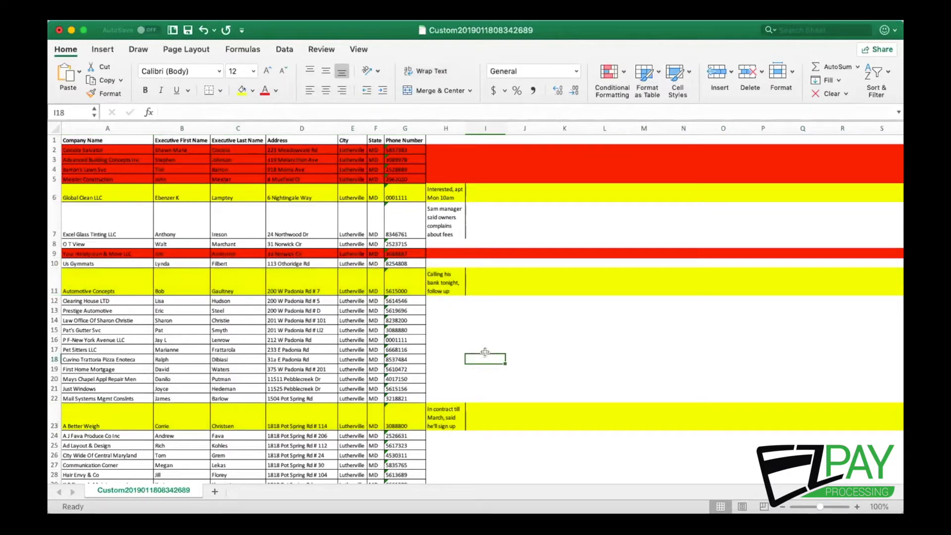
Fill rows 14–18 red and rows 20–21 orange
drag(56, 319, 57, 360)
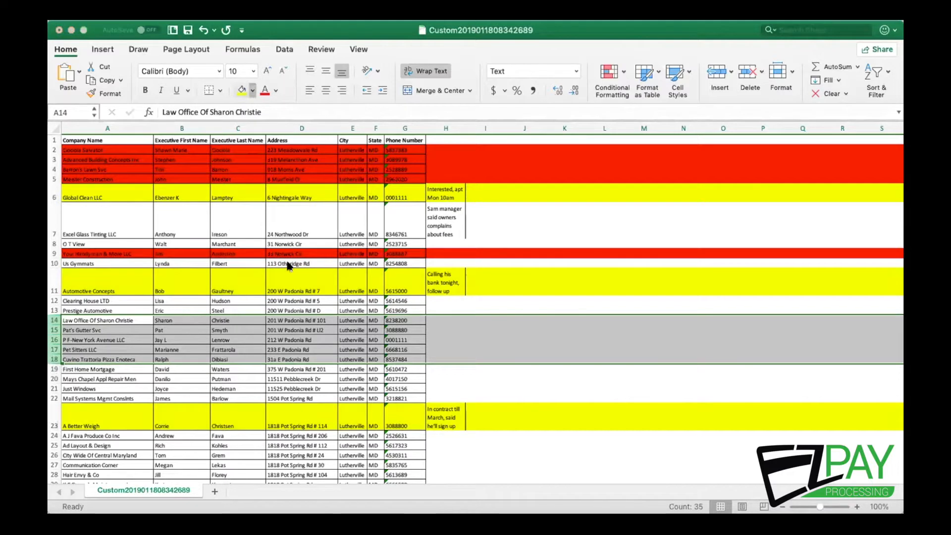
click(56, 380)
drag(56, 382, 56, 390)
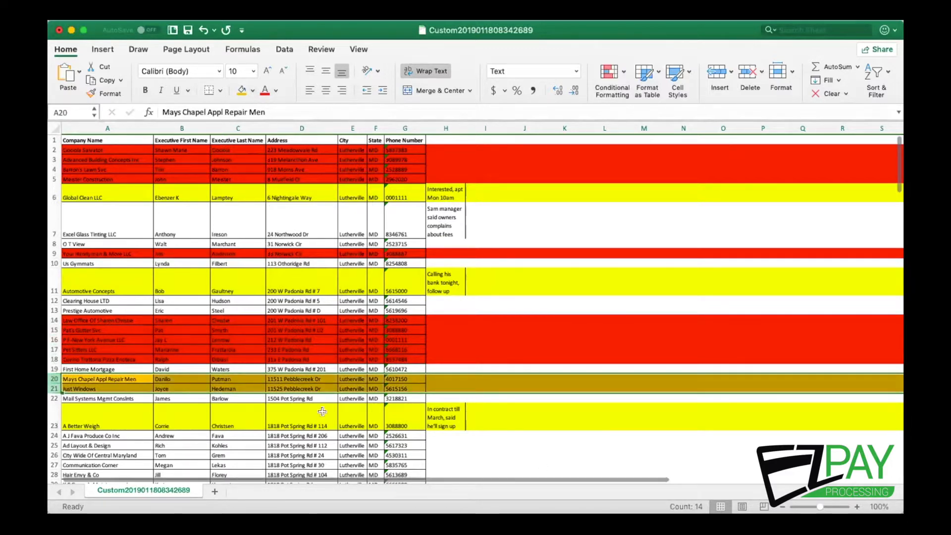
click(255, 463)
drag(55, 378, 56, 384)
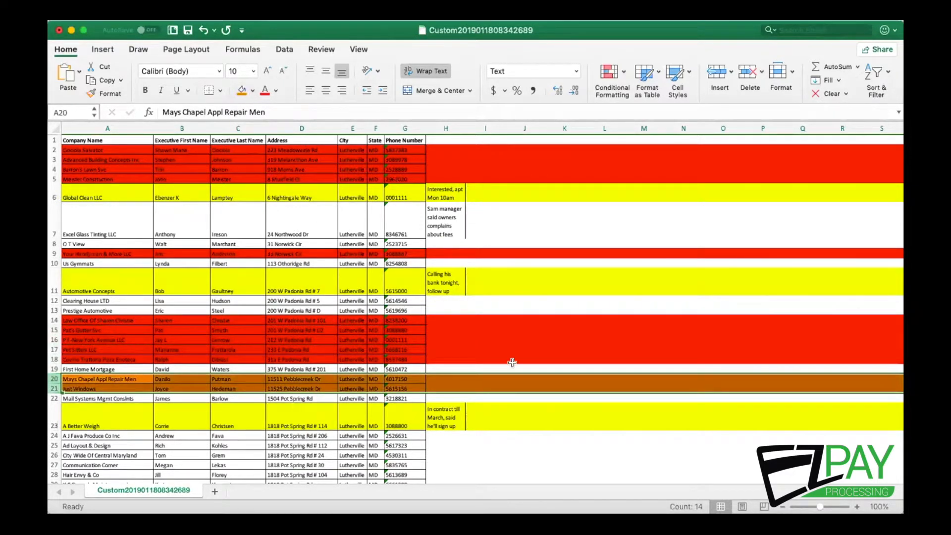
click(492, 349)
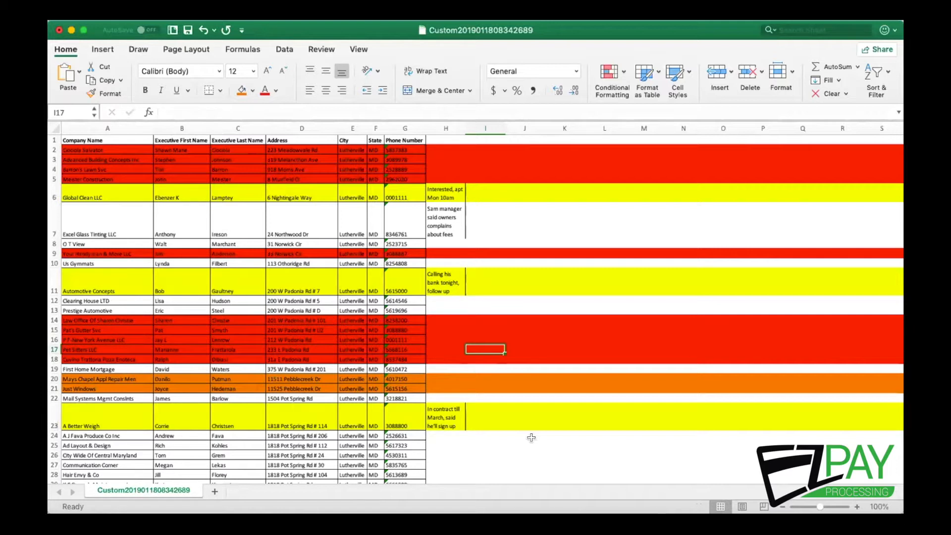
Point out A Better Weigh, Automotive Concepts, P F-New York Avenue, Pet Sitters, Mays Chapel and Just Windows
click(284, 416)
click(126, 415)
click(125, 292)
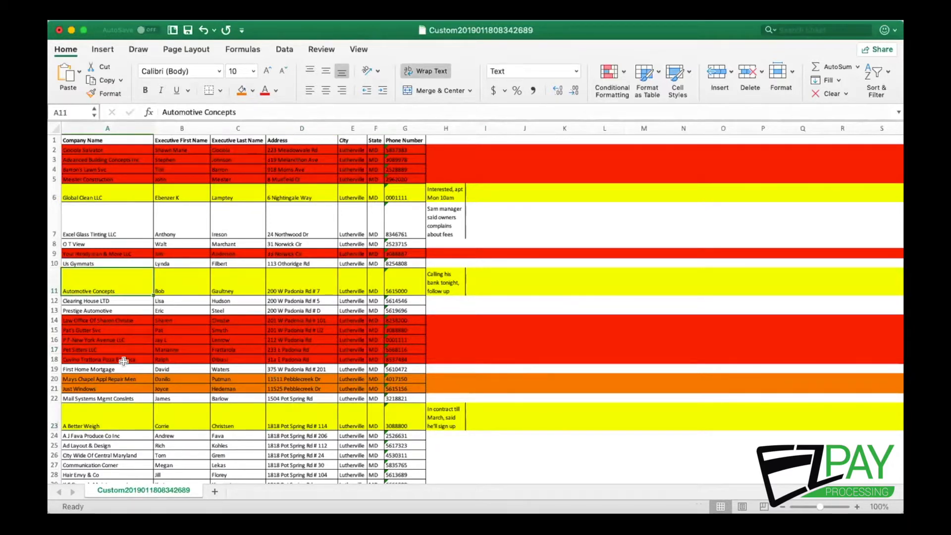
click(125, 339)
click(129, 350)
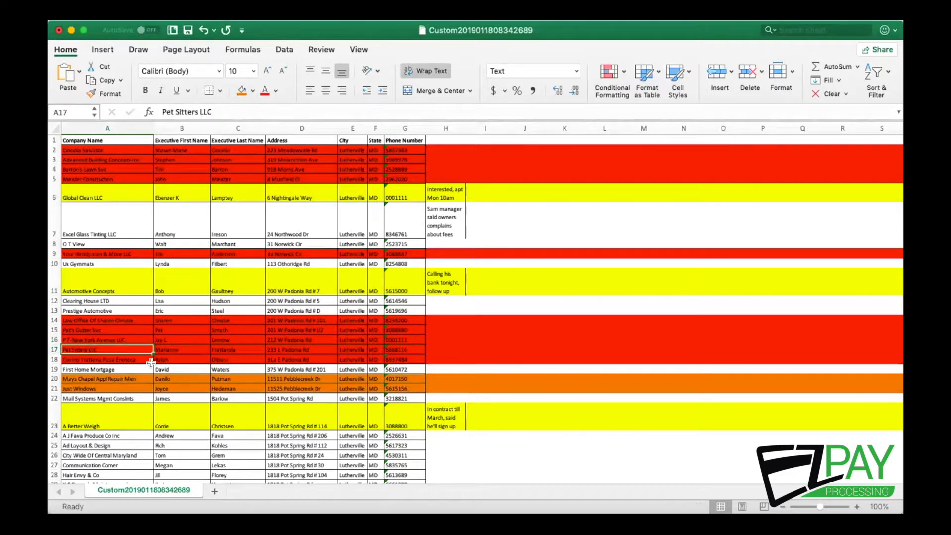
click(143, 378)
click(142, 390)
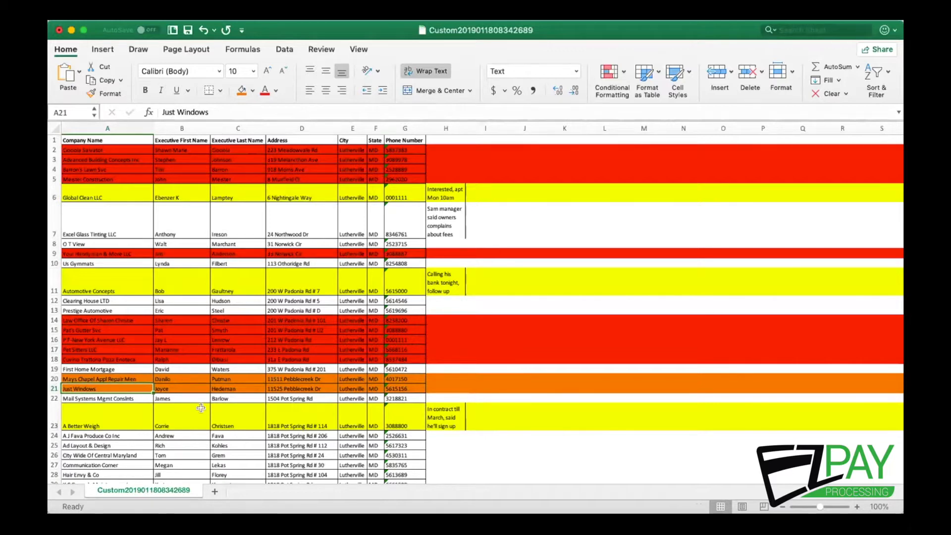
Shrink row 26 to a 6-pixel sliver, then select rows 24 through 56
scroll(201, 407, down, 3)
drag(55, 367, 56, 406)
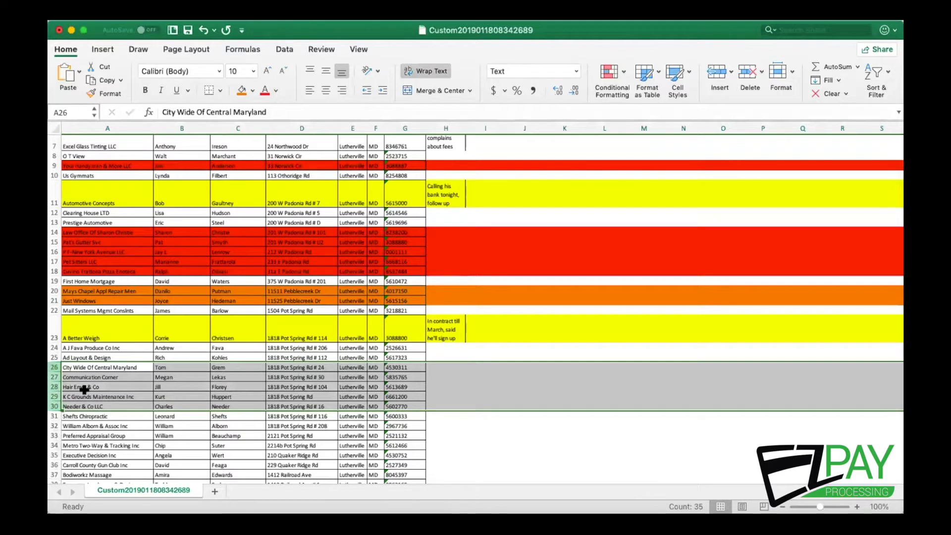
click(87, 357)
mouse_move(58, 370)
mouse_down()
mouse_move(58, 442)
mouse_move(58, 363)
mouse_up()
scroll(169, 414, down, 2)
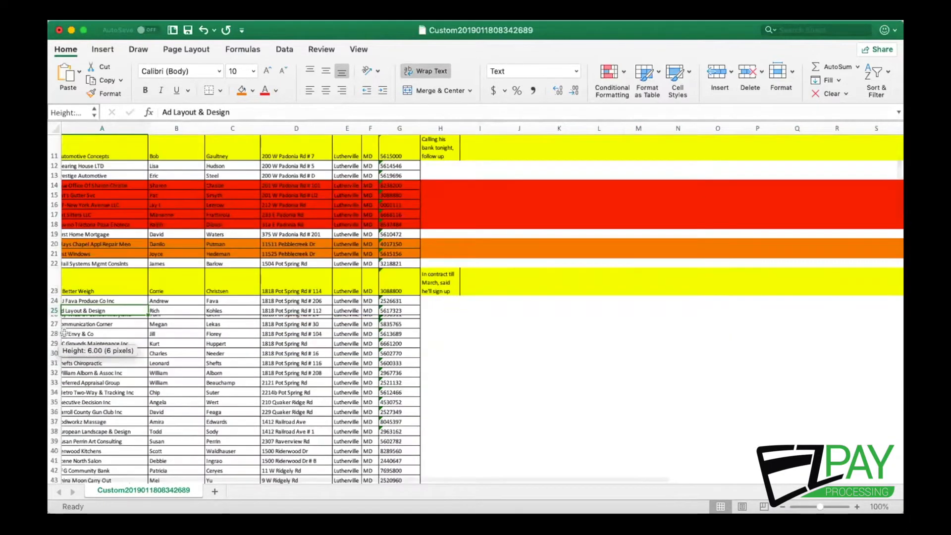
click(56, 317)
drag(56, 301, 57, 420)
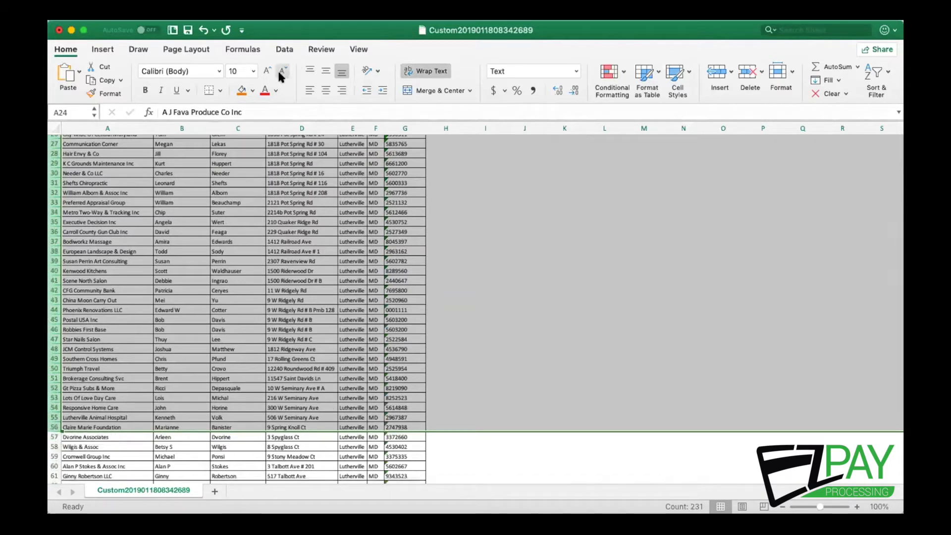
Apply red fill to the selected rows 24 through 56
click(253, 91)
click(255, 228)
scroll(516, 285, up, 6)
click(516, 289)
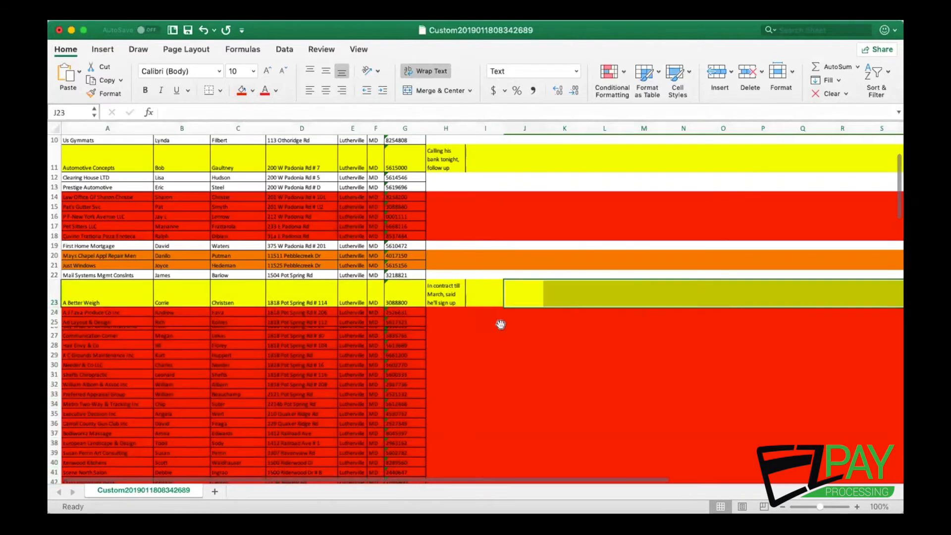
Check that the red block ends at Claire Marie Foundation and select that cell
scroll(469, 411, down, 2)
scroll(469, 411, down, 2)
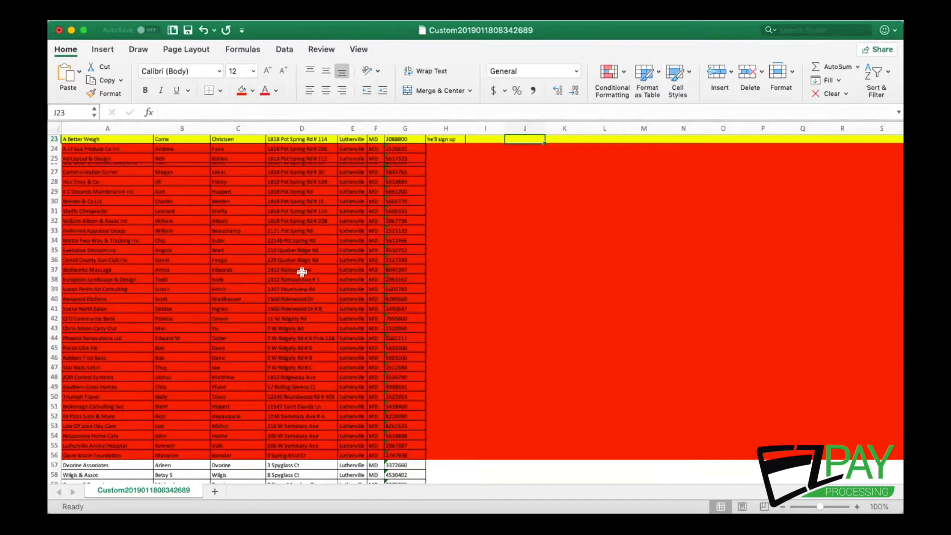
scroll(337, 275, up, 1)
scroll(338, 275, up, 2)
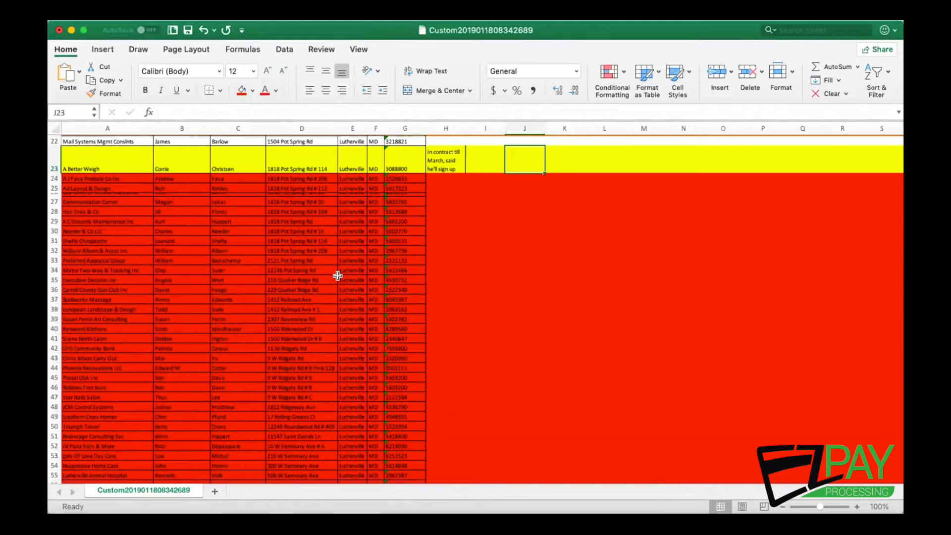
scroll(337, 275, down, 2)
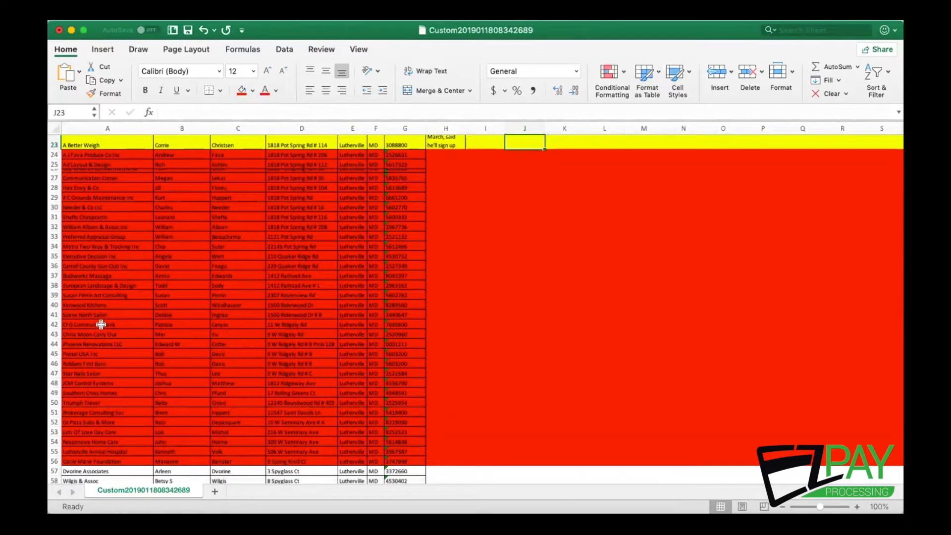
click(103, 458)
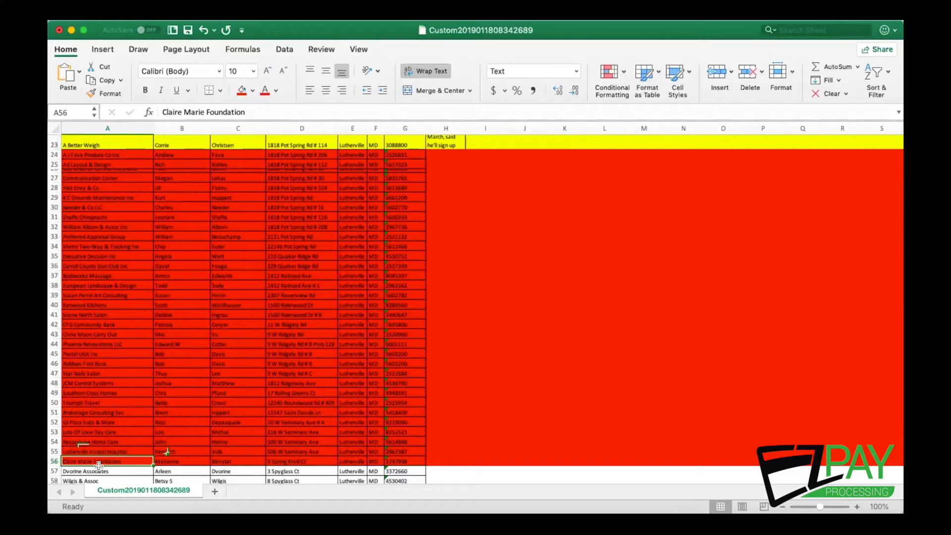
scroll(132, 436, down, 1)
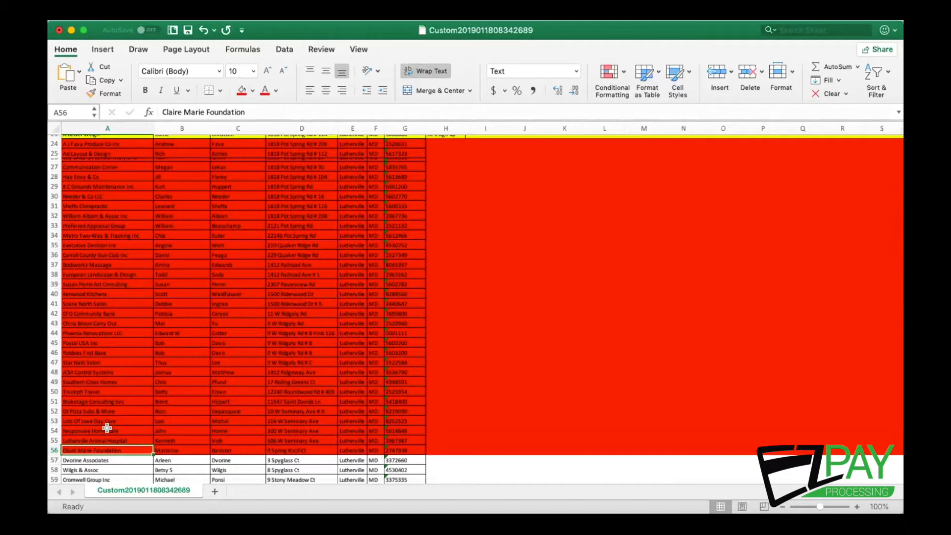
Shade row 57, Dvorine Associates, green
drag(57, 461, 57, 454)
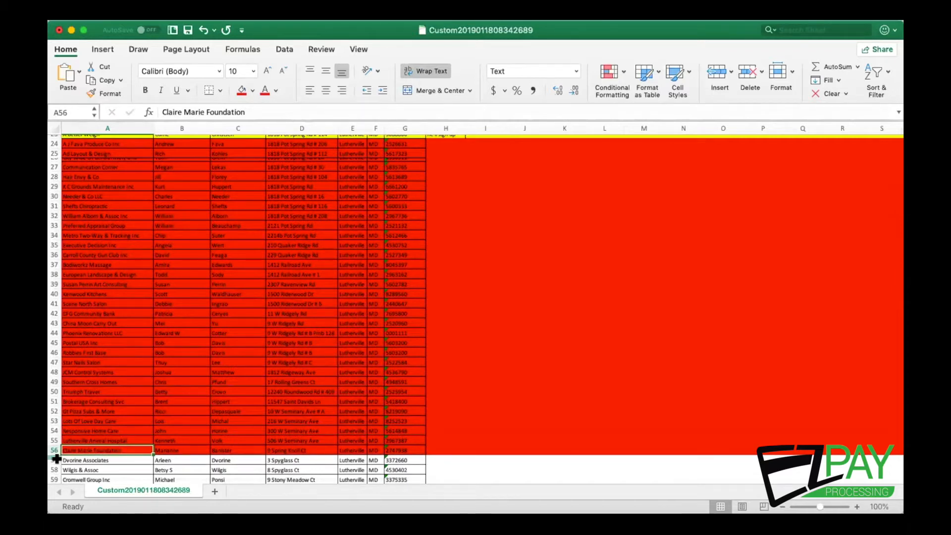
click(54, 461)
click(251, 91)
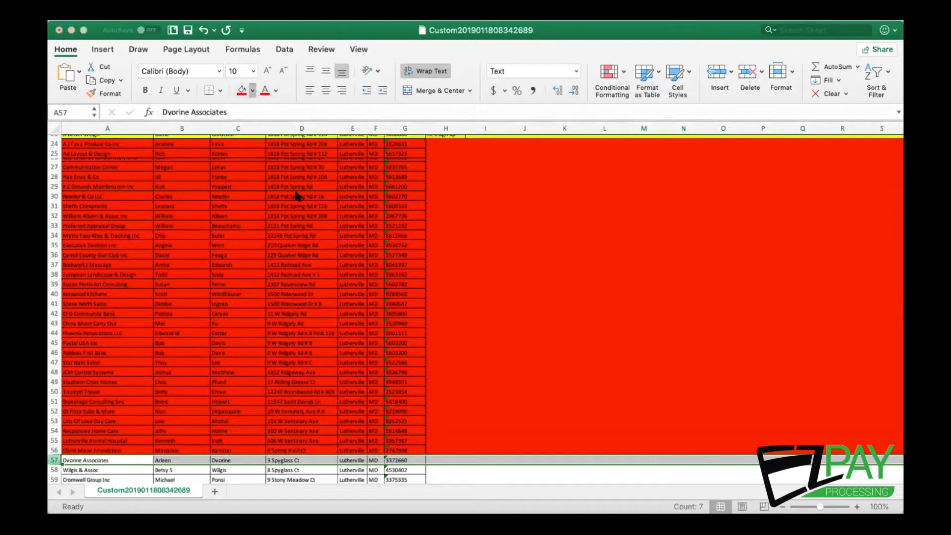
click(301, 229)
click(342, 339)
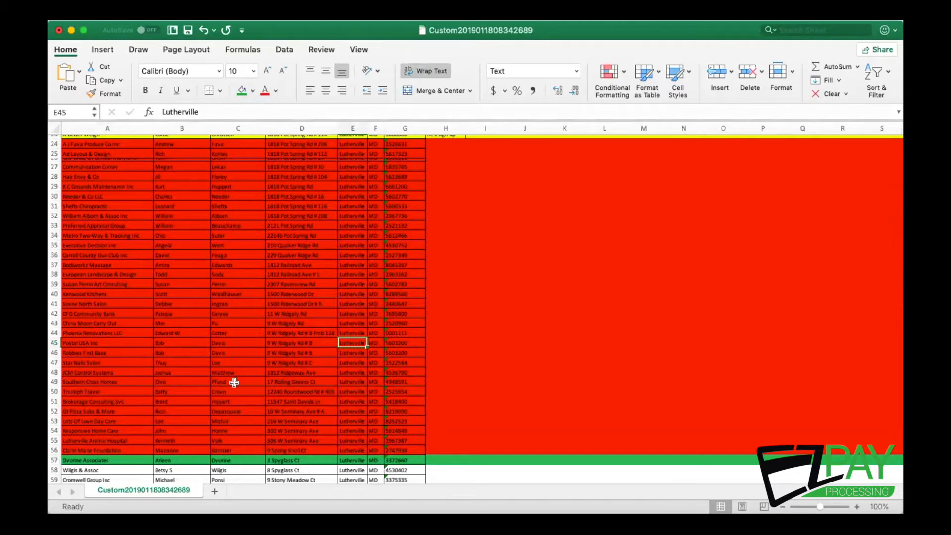
Scroll through the sheet to review the colour-coded rows
scroll(235, 382, up, 5)
scroll(234, 382, up, 5)
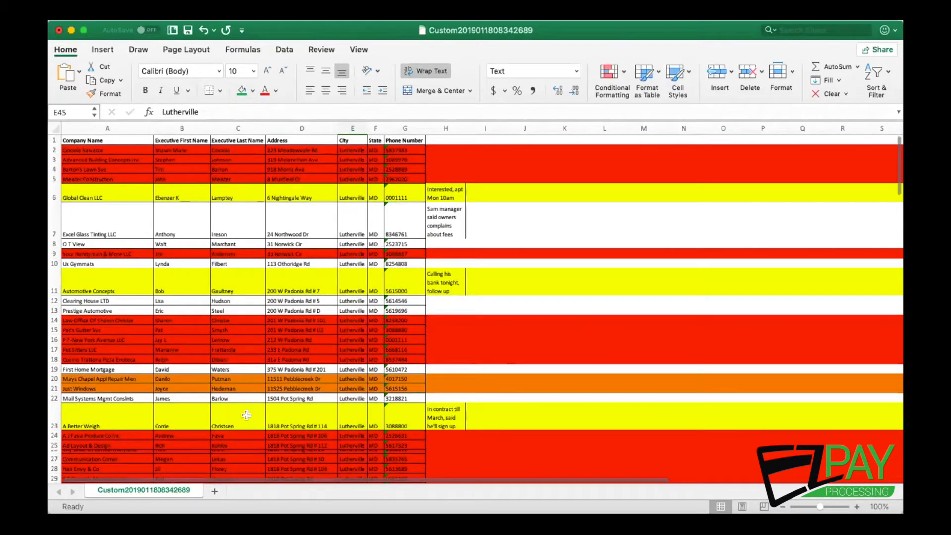
scroll(238, 392, down, 2)
scroll(246, 414, down, 2)
scroll(246, 415, up, 2)
scroll(247, 414, down, 5)
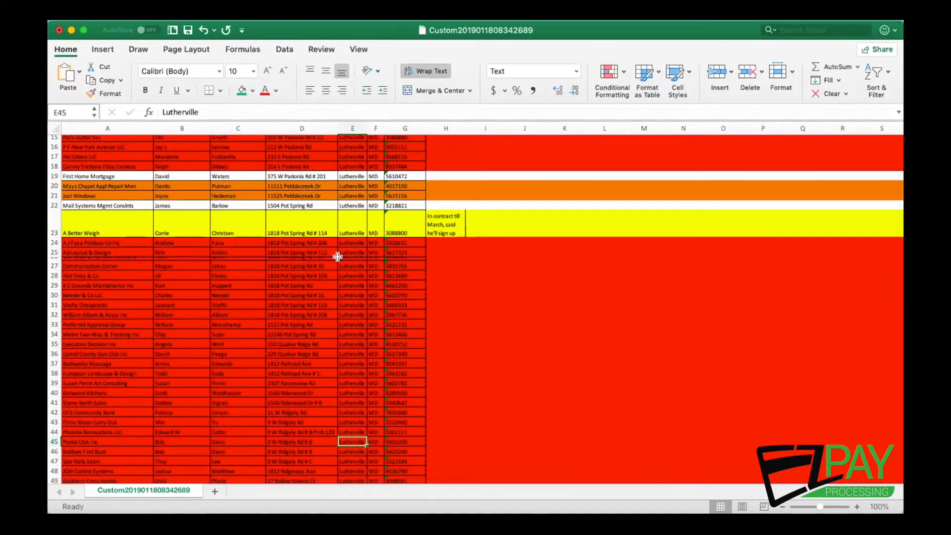
scroll(287, 392, down, 6)
scroll(301, 311, up, 2)
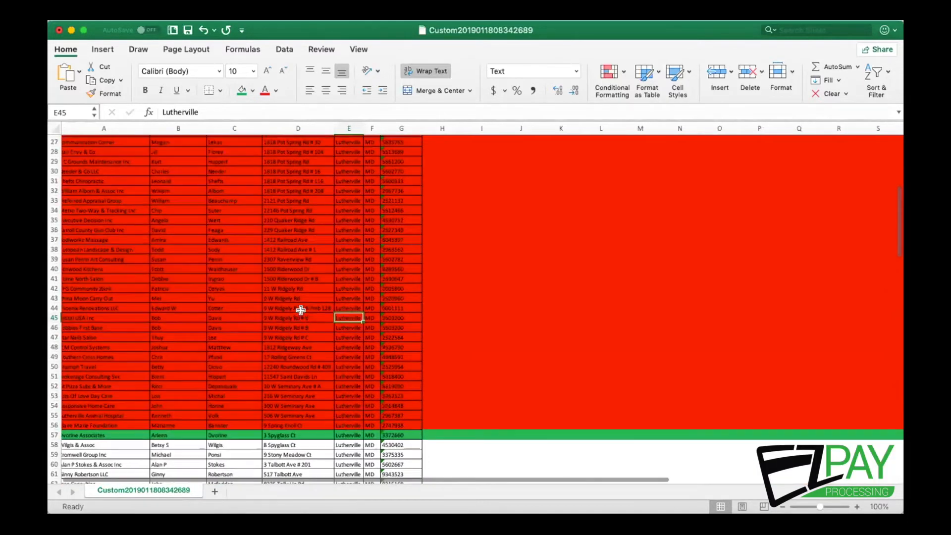
scroll(238, 229, right, 1)
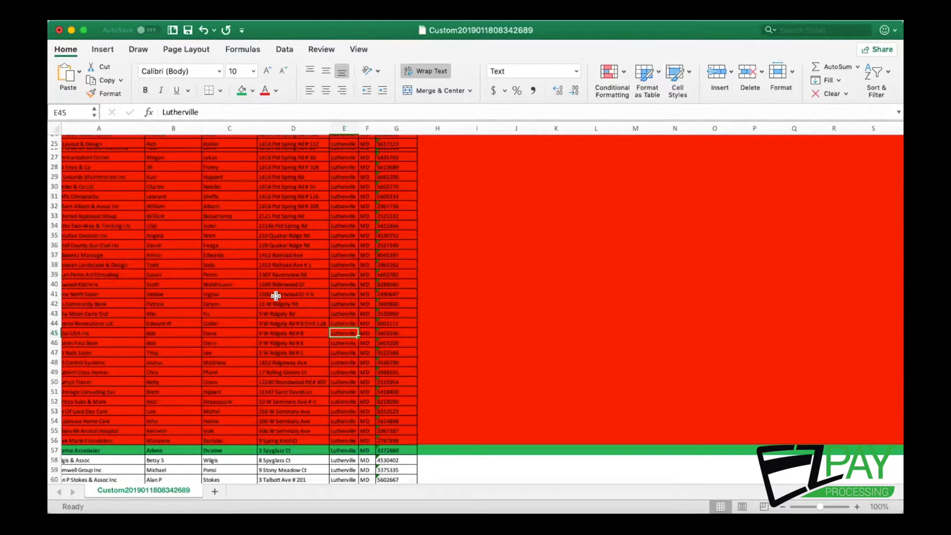
scroll(276, 296, up, 6)
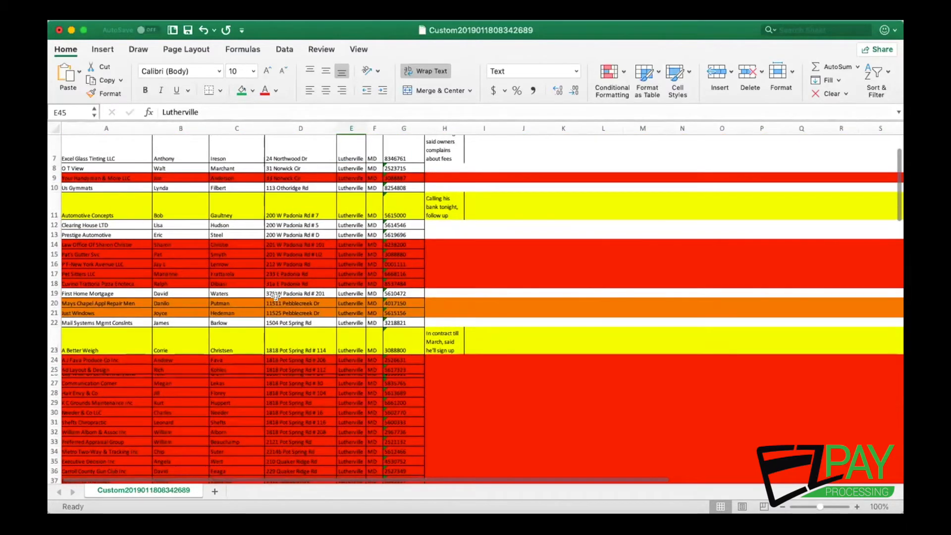
scroll(276, 296, down, 18)
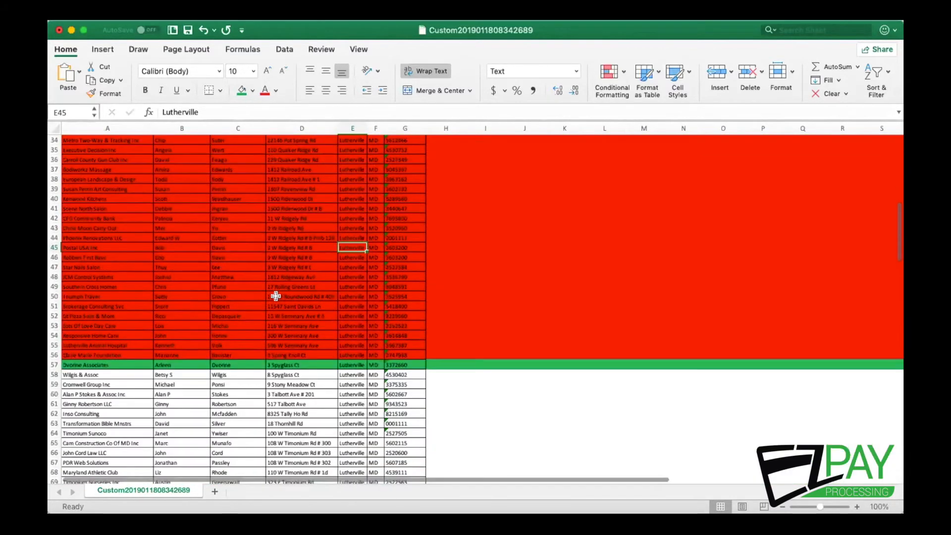
scroll(275, 296, down, 6)
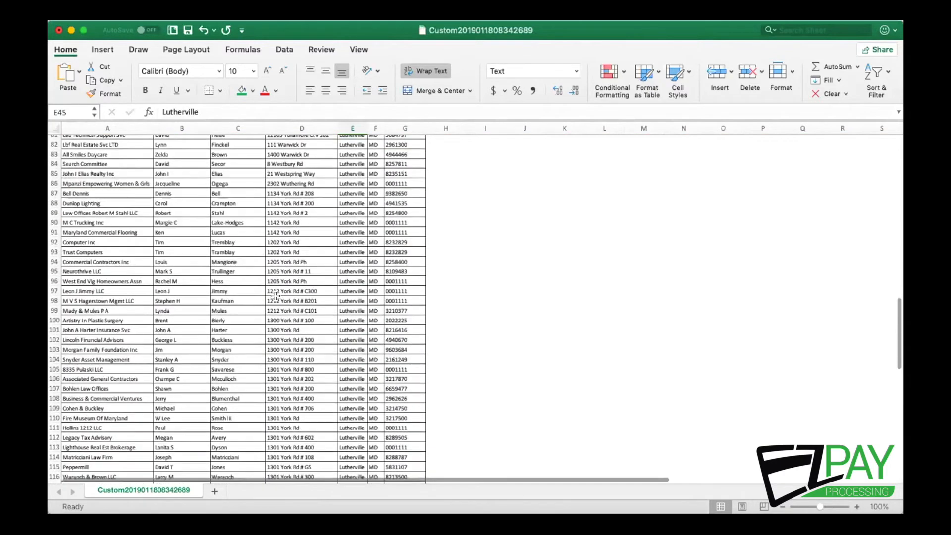
scroll(276, 296, up, 20)
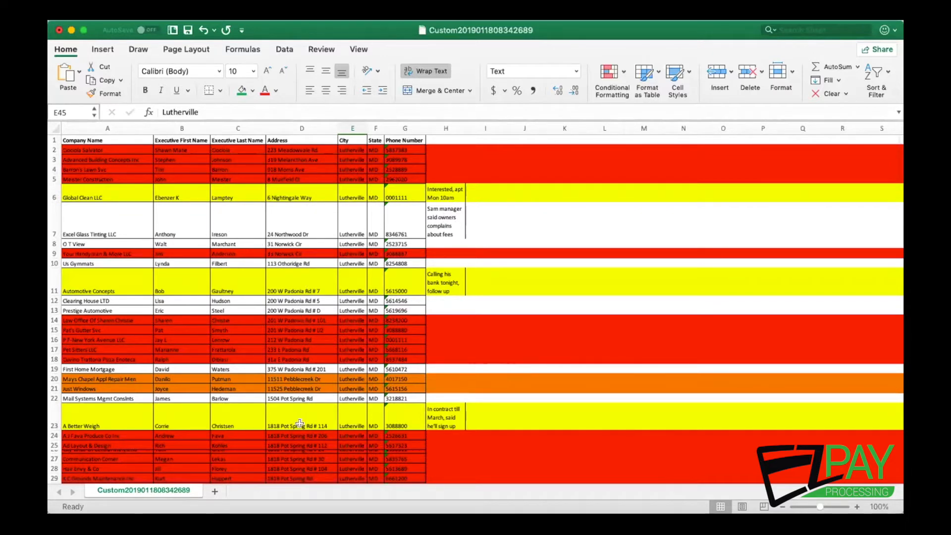
scroll(299, 422, down, 9)
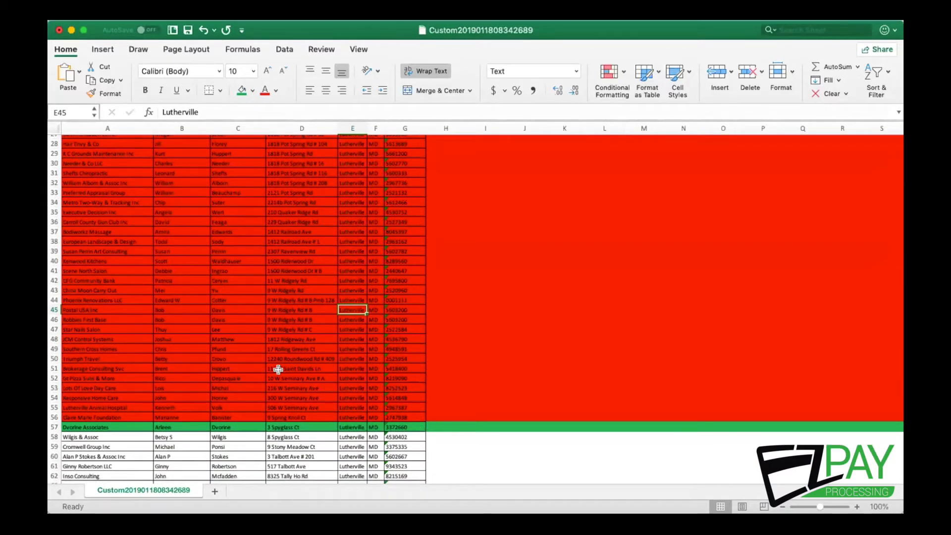
scroll(278, 370, up, 1)
scroll(278, 369, up, 7)
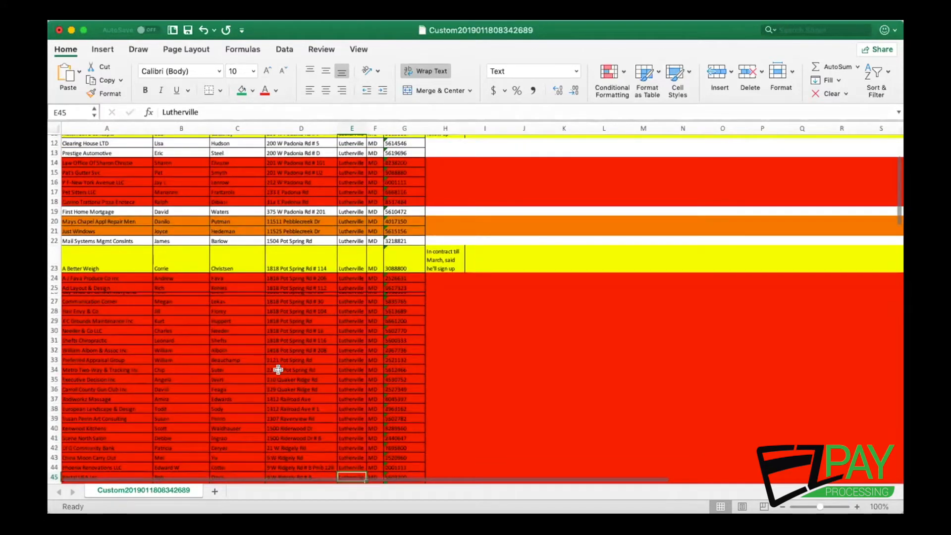
scroll(278, 370, up, 3)
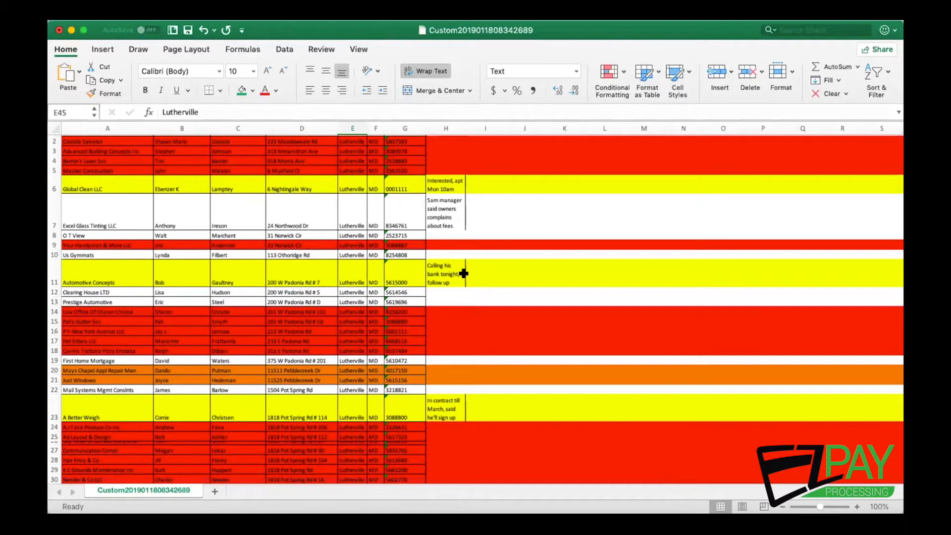
Recolour row 11, Automotive Concepts, briefly to red and then to purple
click(56, 272)
click(253, 90)
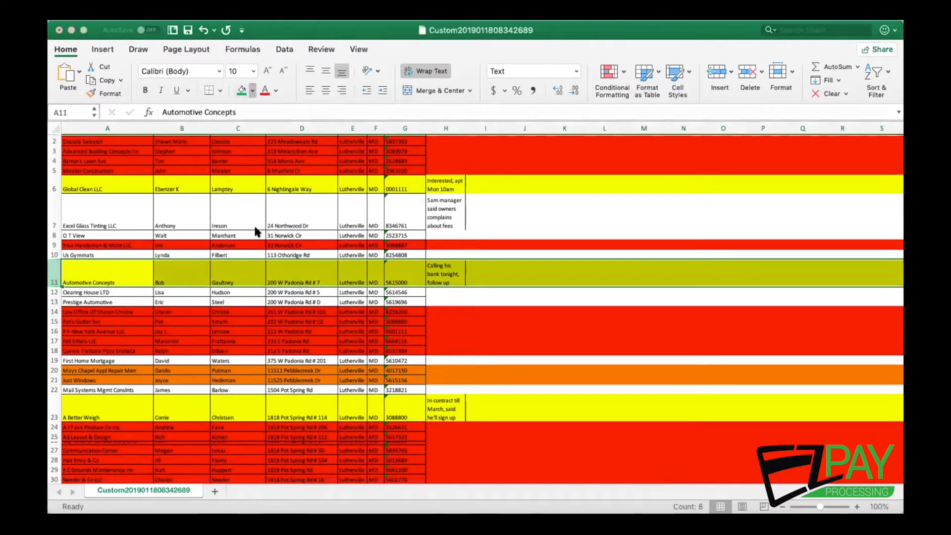
click(256, 231)
click(490, 269)
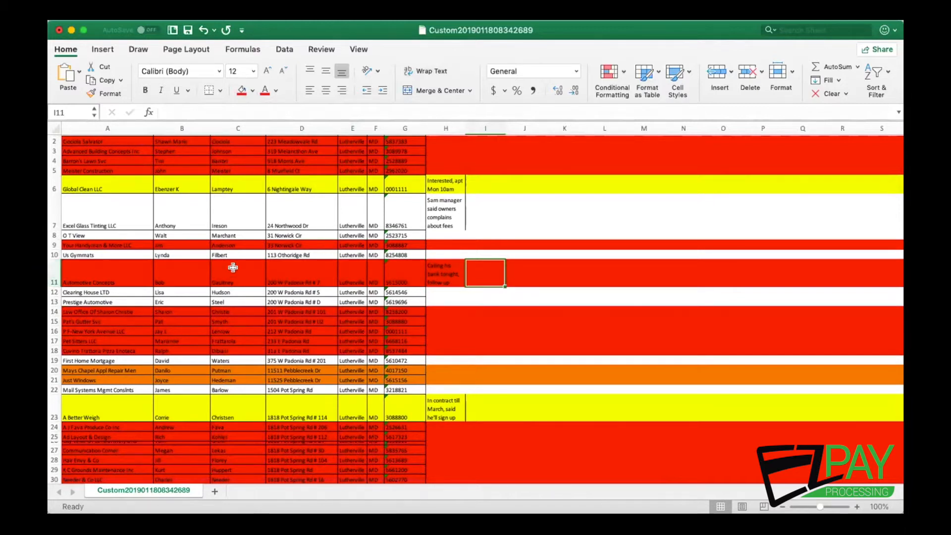
click(55, 271)
click(253, 91)
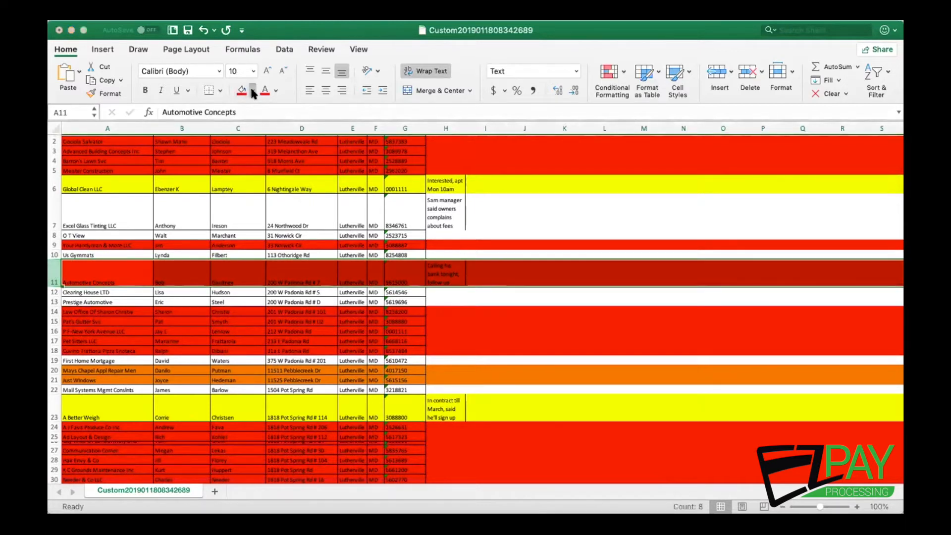
click(346, 231)
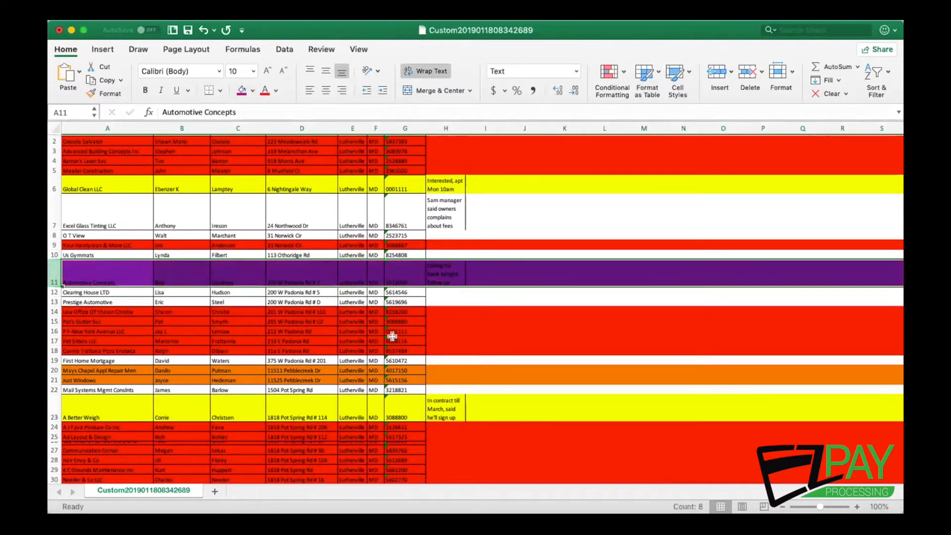
click(390, 334)
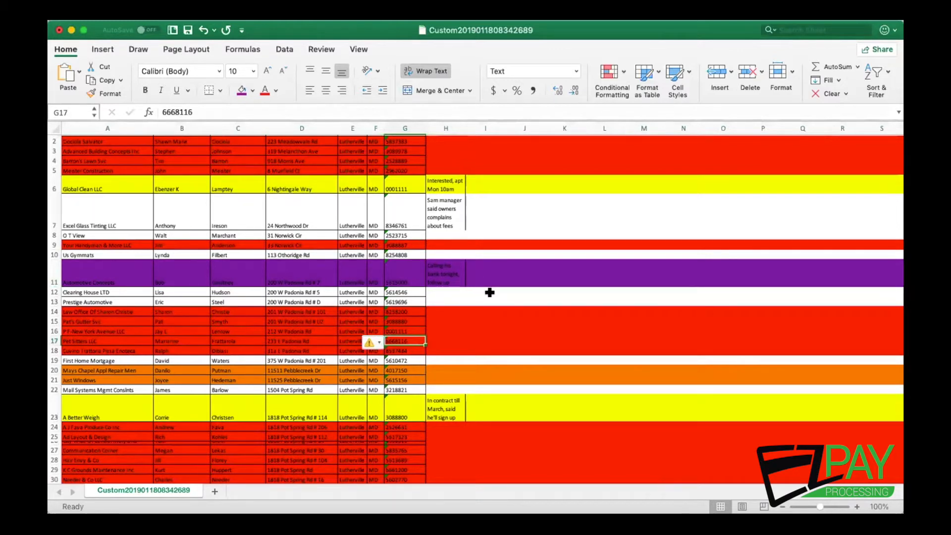
Fill rows 8 and 10, O T View and Us Gymmats, yellow
click(54, 236)
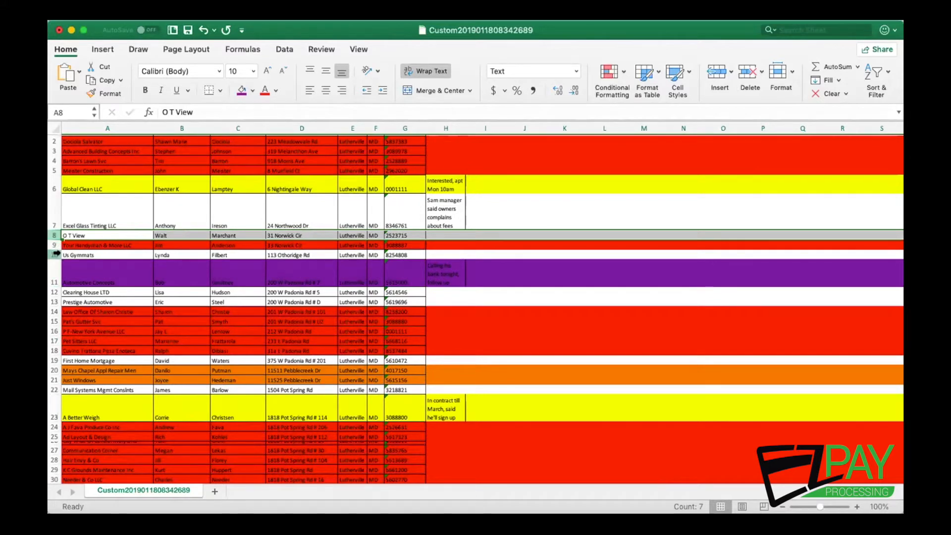
super+click(55, 254)
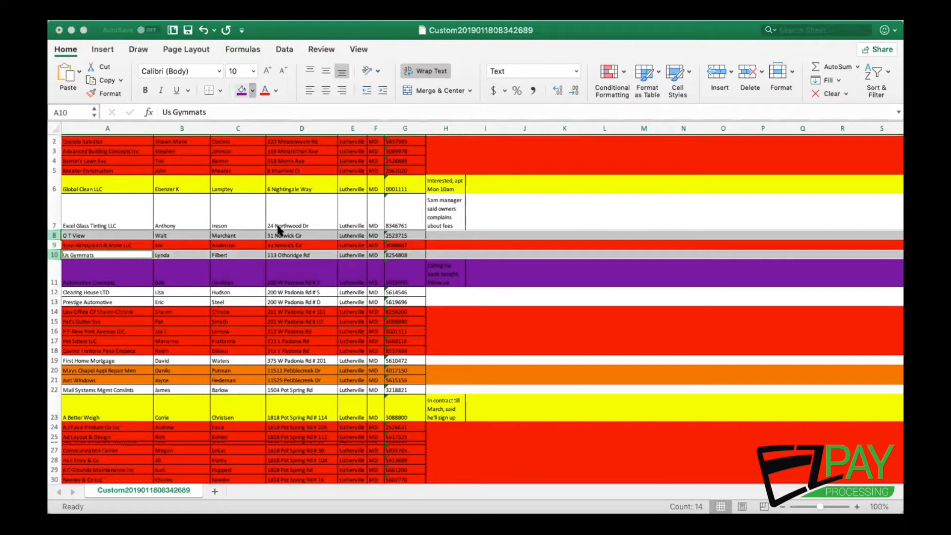
click(185, 209)
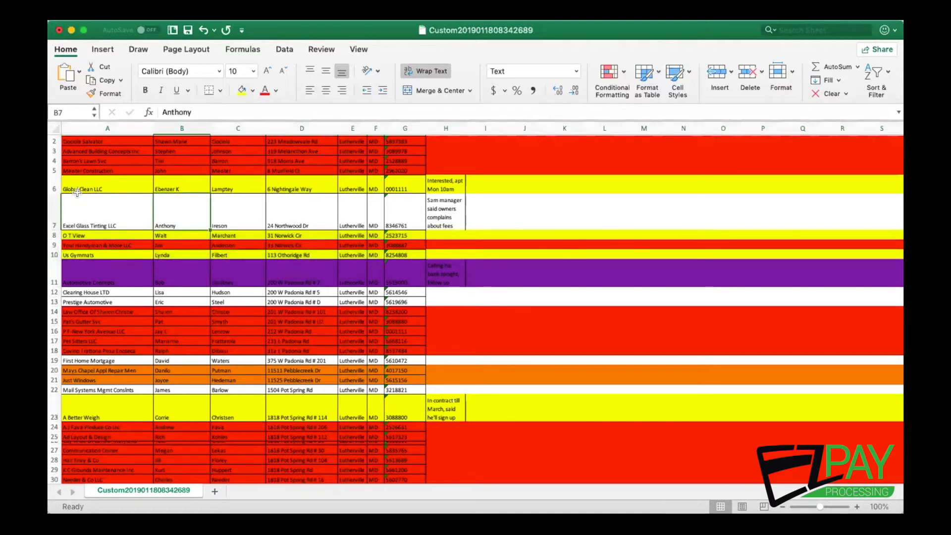
Change the Global Clean LLC row 6 from yellow to green
click(56, 182)
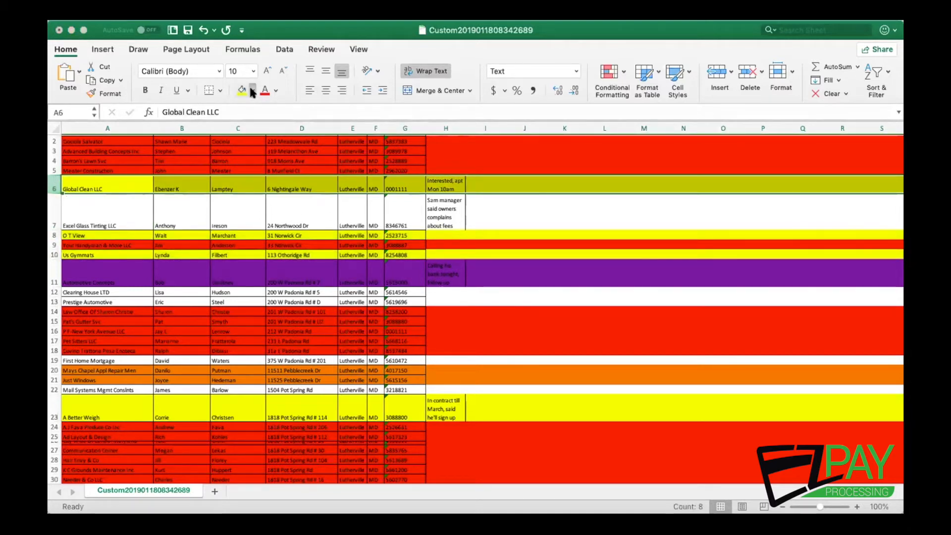
click(298, 231)
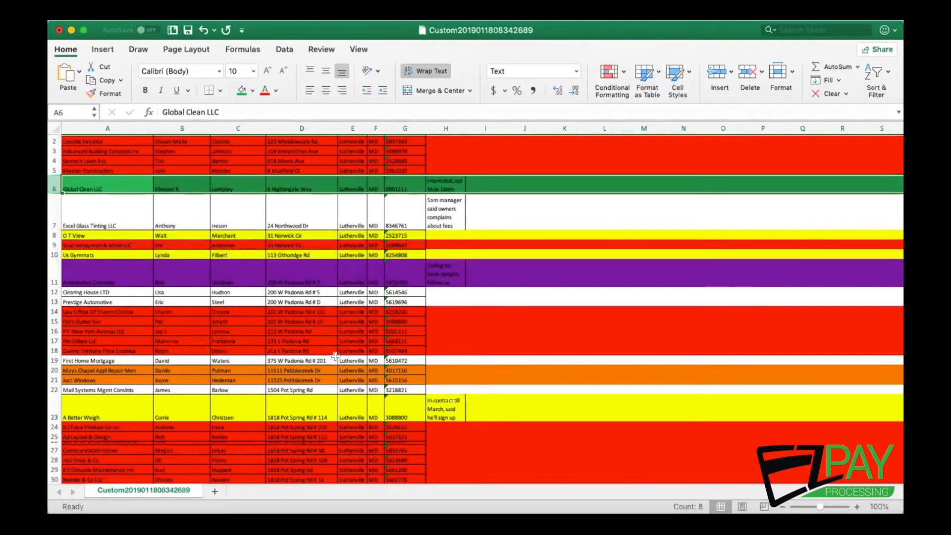
click(347, 220)
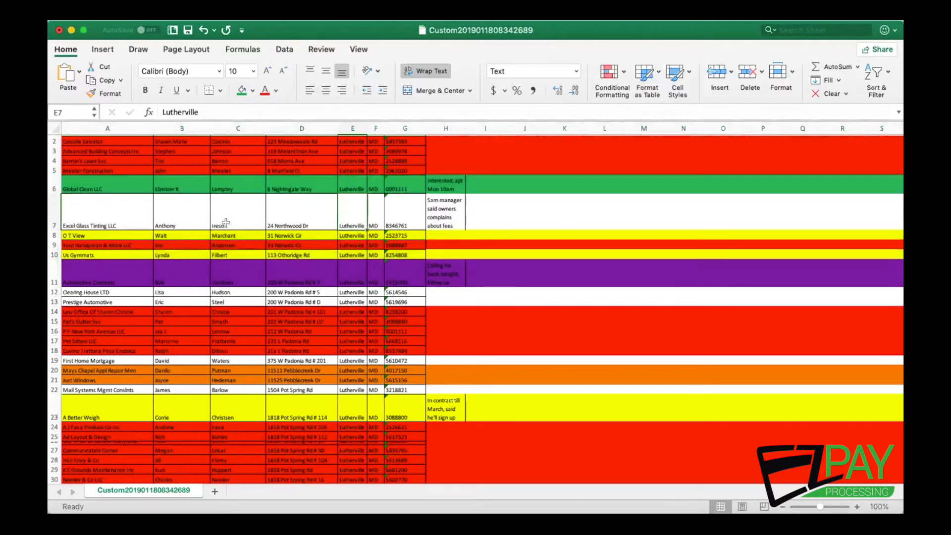
scroll(362, 307, down, 4)
scroll(361, 306, right, 1)
scroll(362, 307, left, 1)
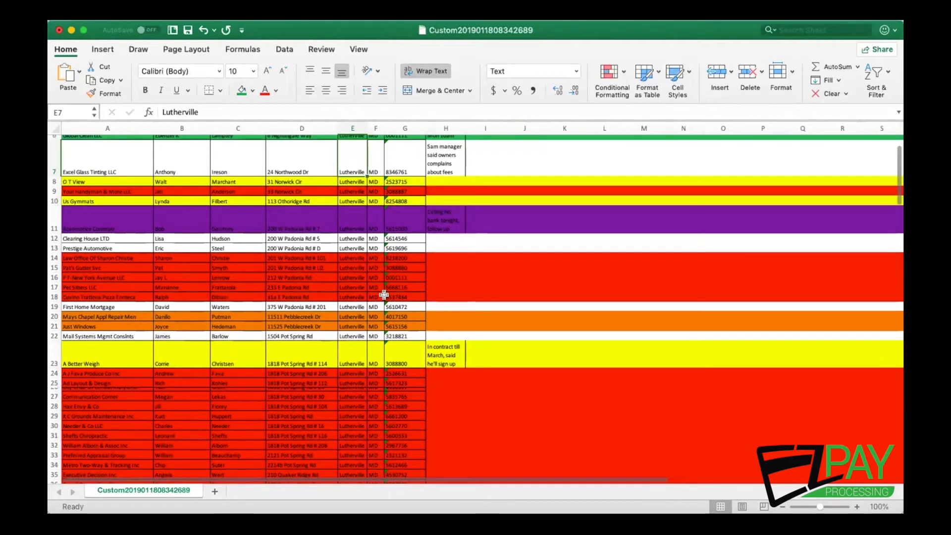
scroll(384, 294, down, 3)
scroll(384, 294, down, 20)
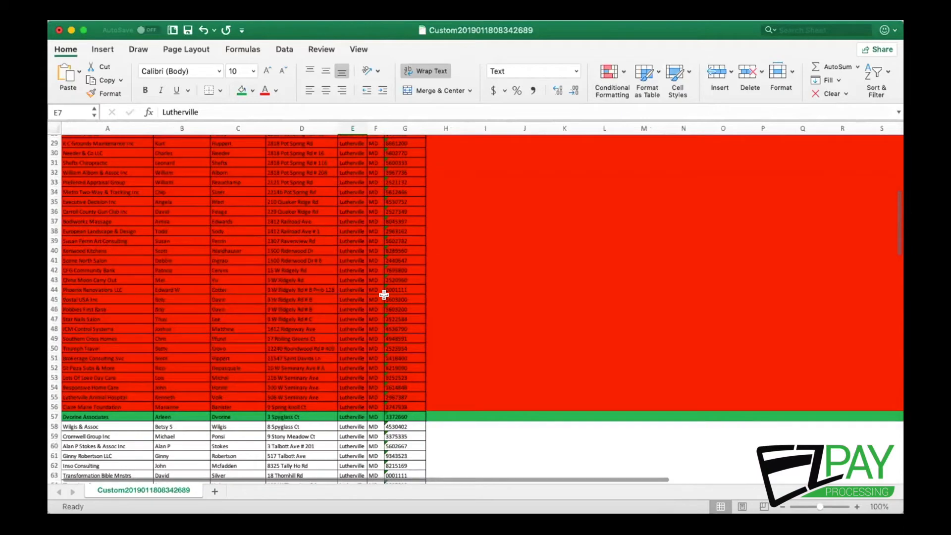
scroll(384, 295, down, 8)
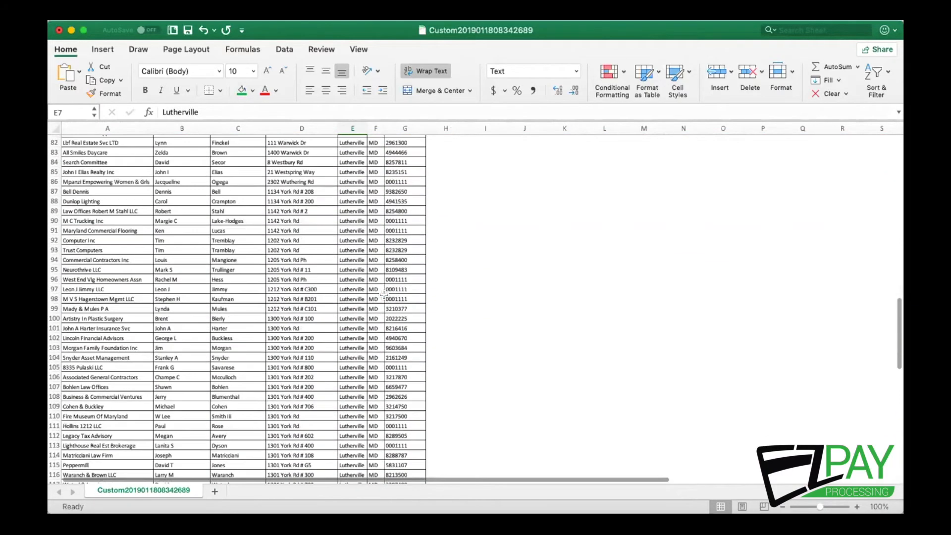
scroll(298, 370, down, 15)
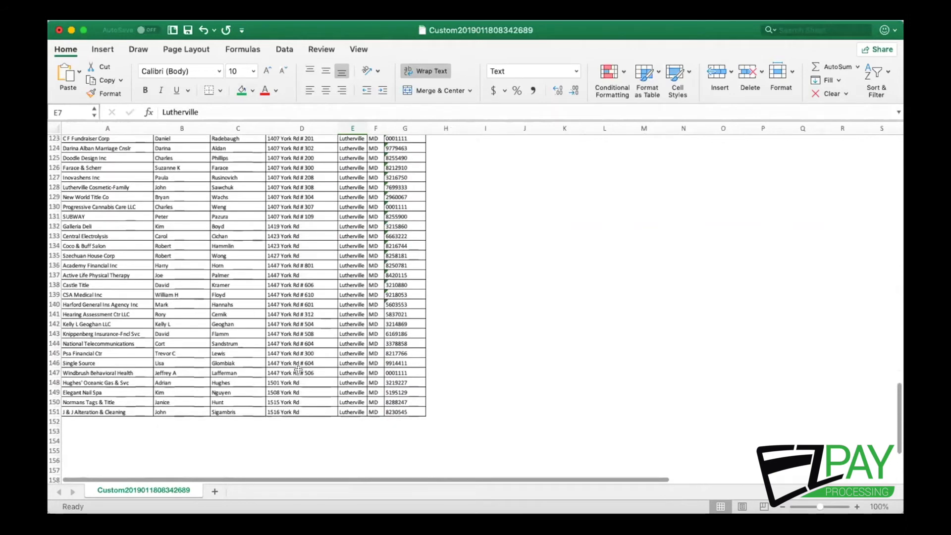
scroll(298, 369, up, 1)
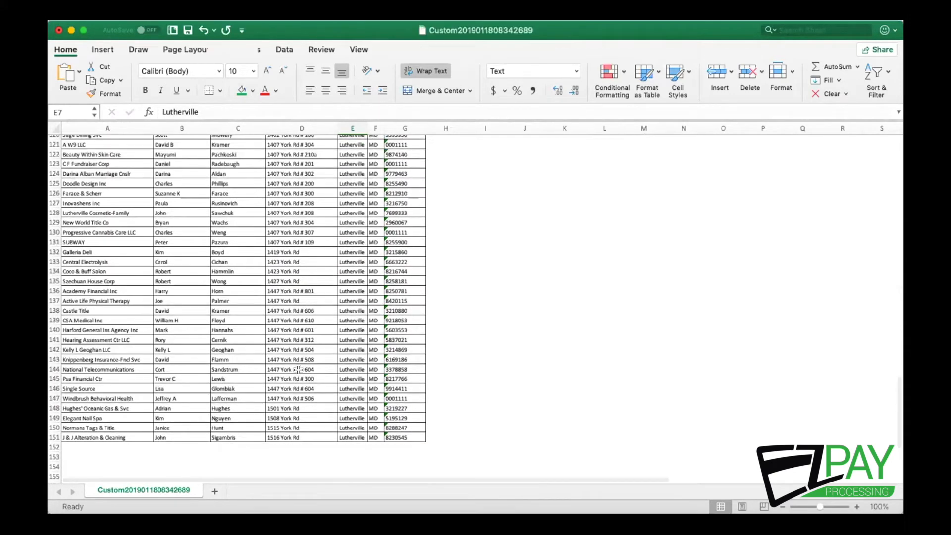
scroll(261, 363, up, 1)
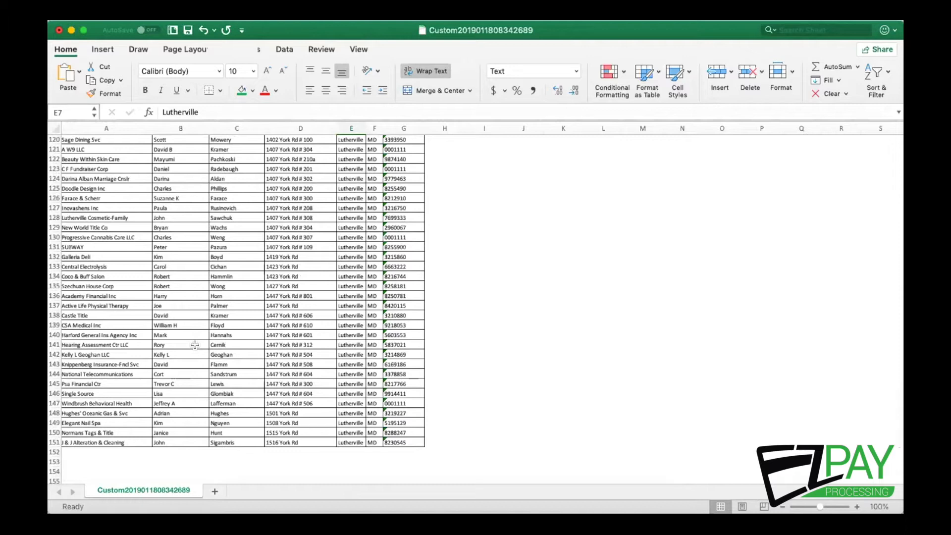
scroll(194, 345, up, 1)
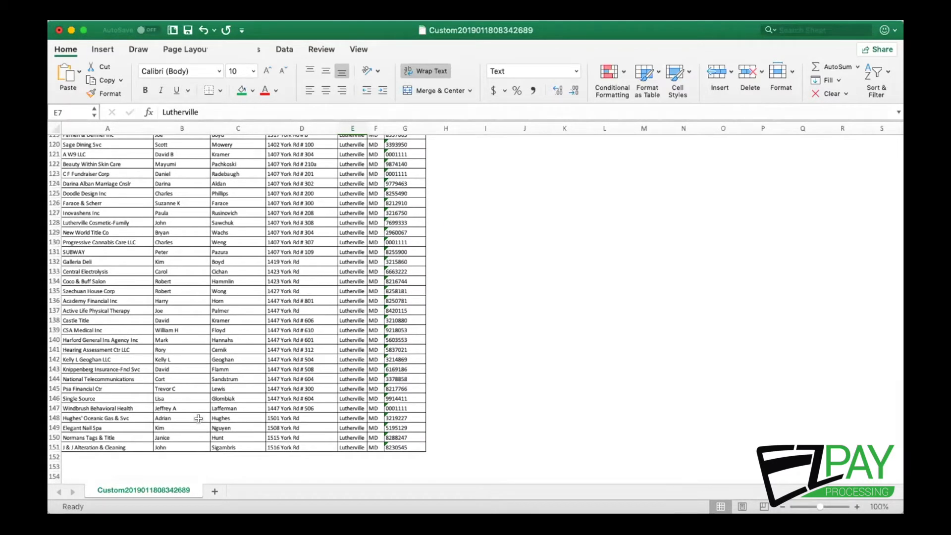
scroll(198, 419, up, 8)
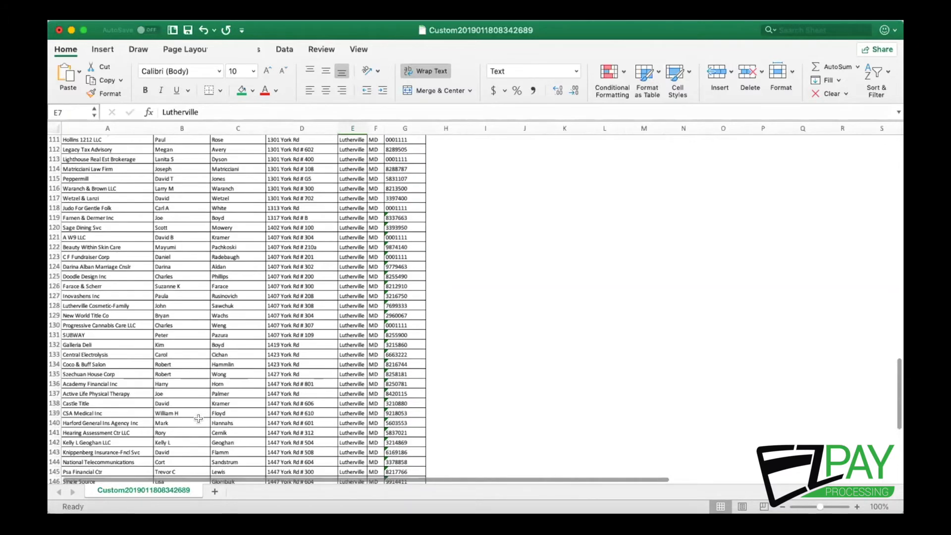
scroll(198, 418, up, 20)
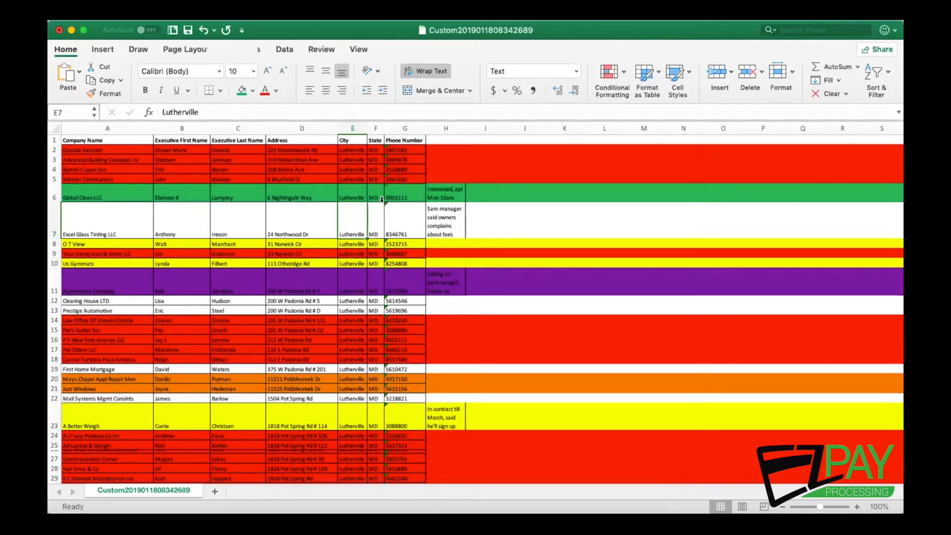
scroll(329, 396, down, 5)
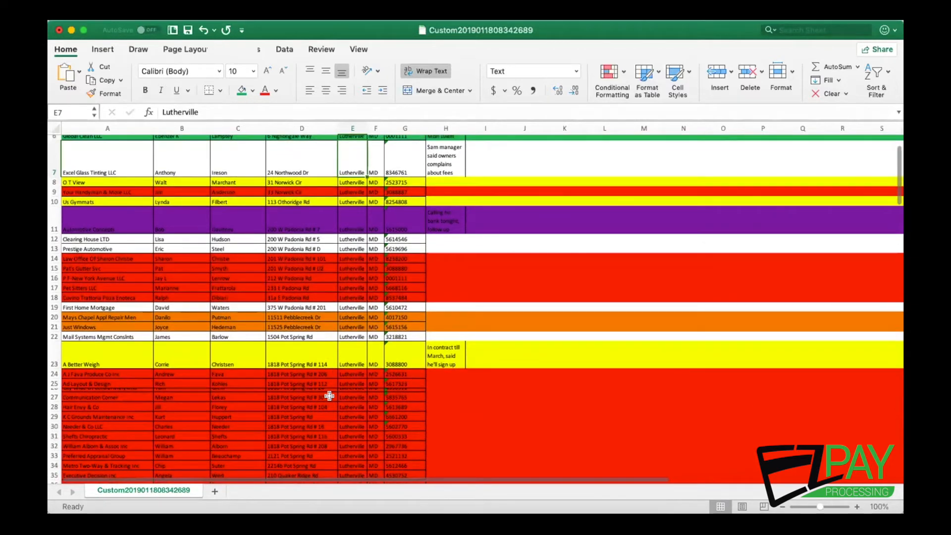
scroll(329, 396, up, 5)
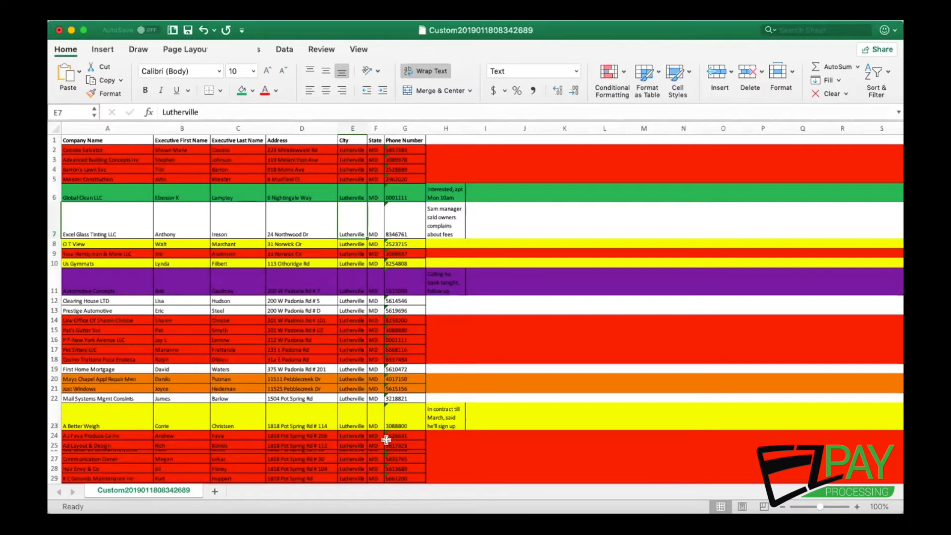
scroll(365, 415, down, 2)
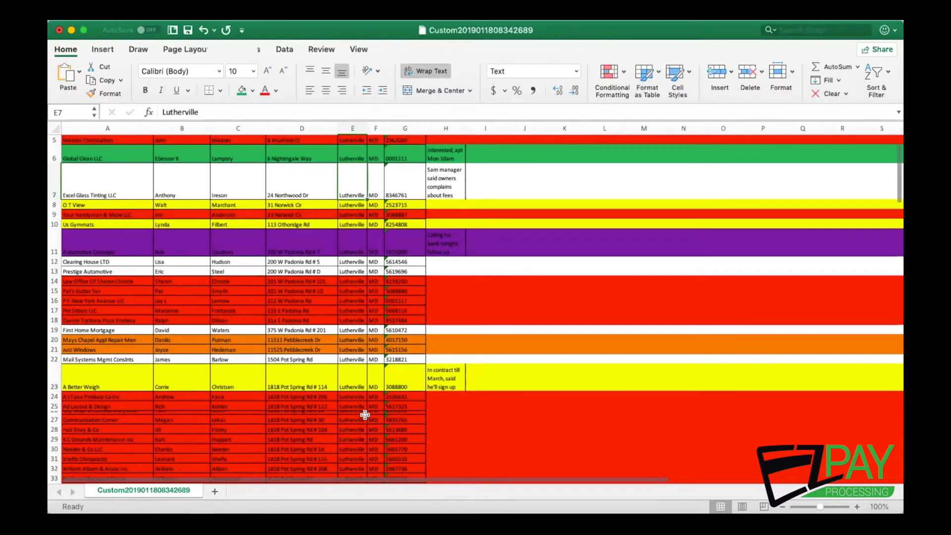
scroll(365, 415, down, 2)
scroll(365, 415, down, 2)
scroll(365, 415, up, 6)
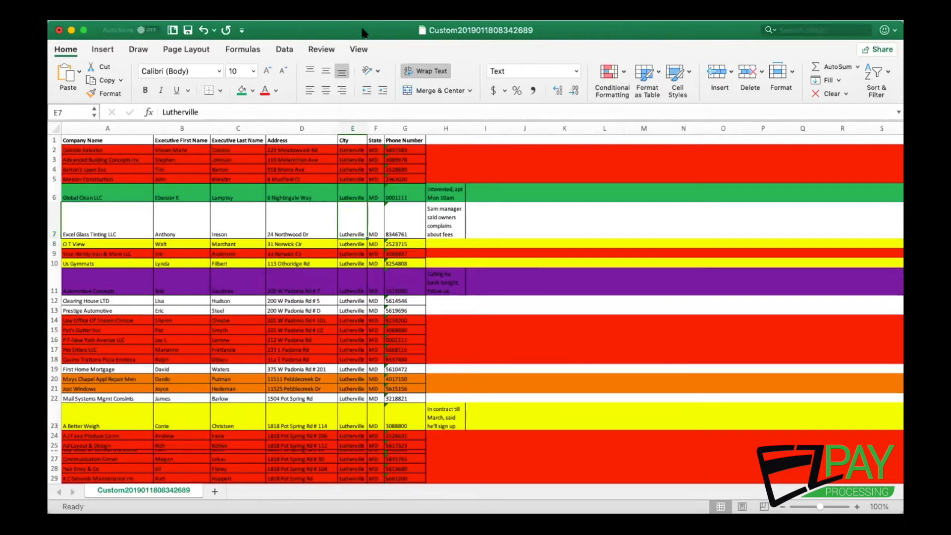
Save the workbook as 'Lutherville MD 1.18.19' with Save As
click(110, 4)
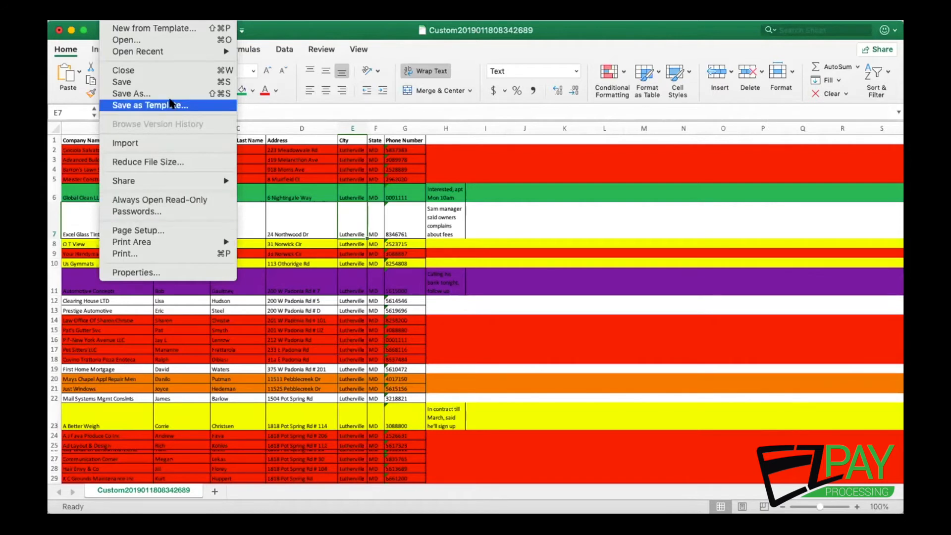
click(155, 94)
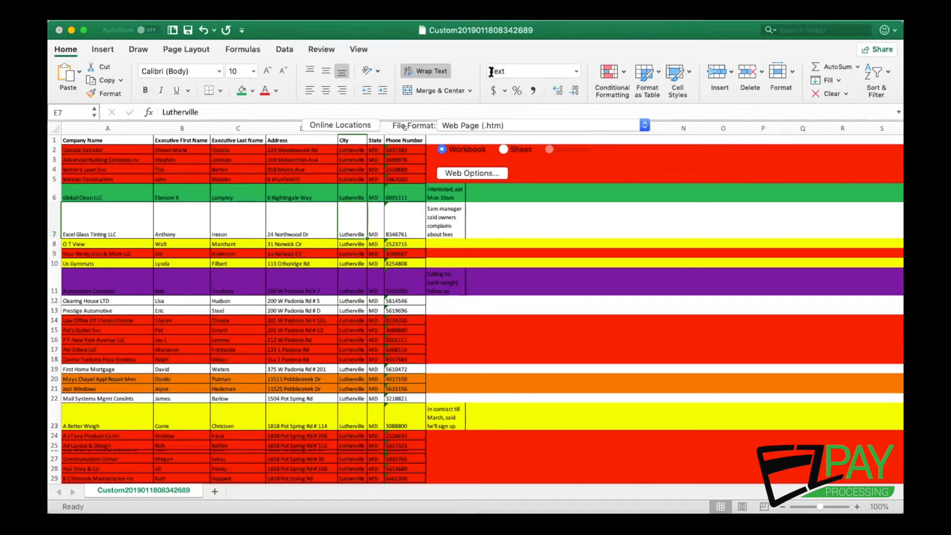
click(639, 206)
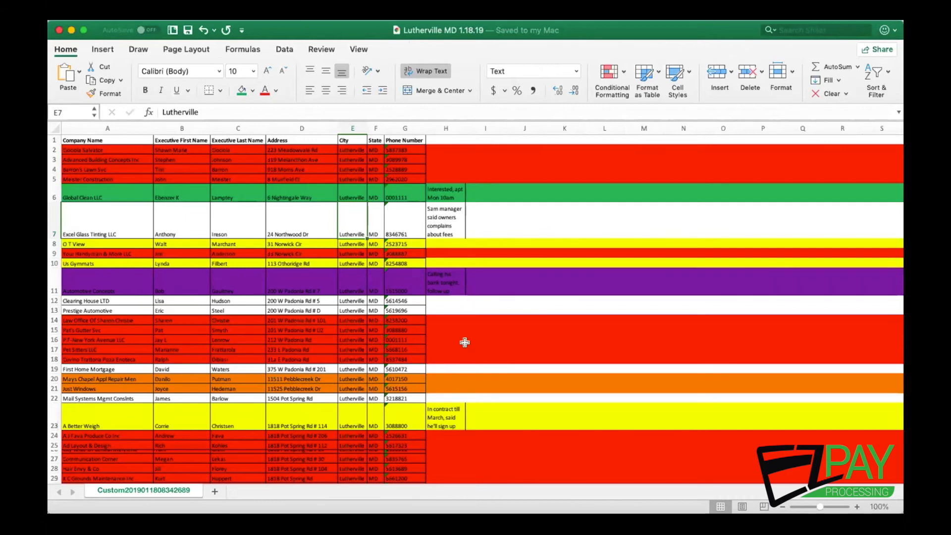
click(484, 282)
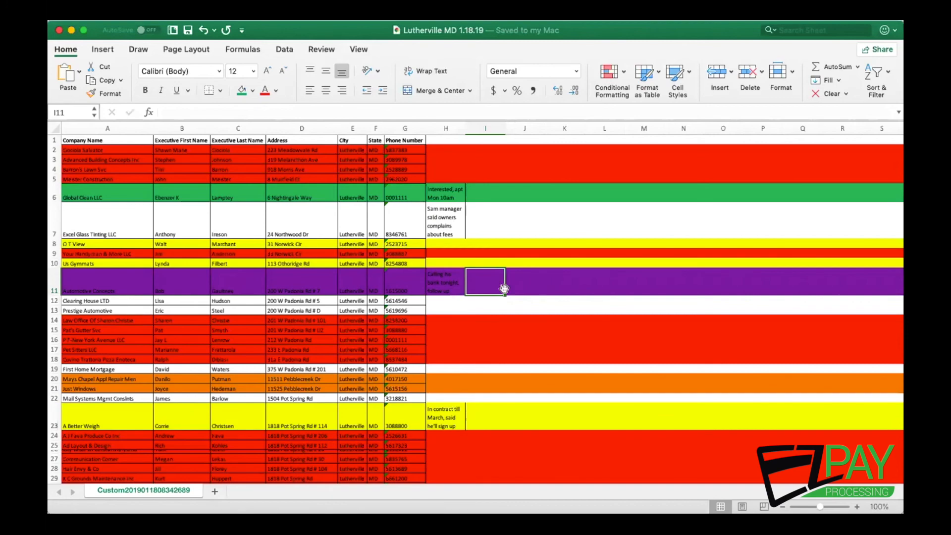
click(439, 283)
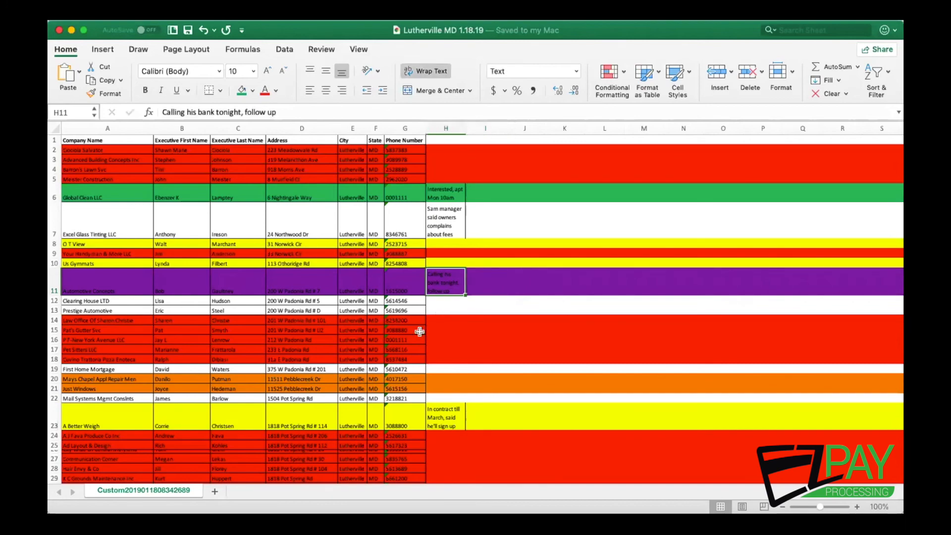
scroll(419, 332, down, 10)
scroll(420, 331, up, 10)
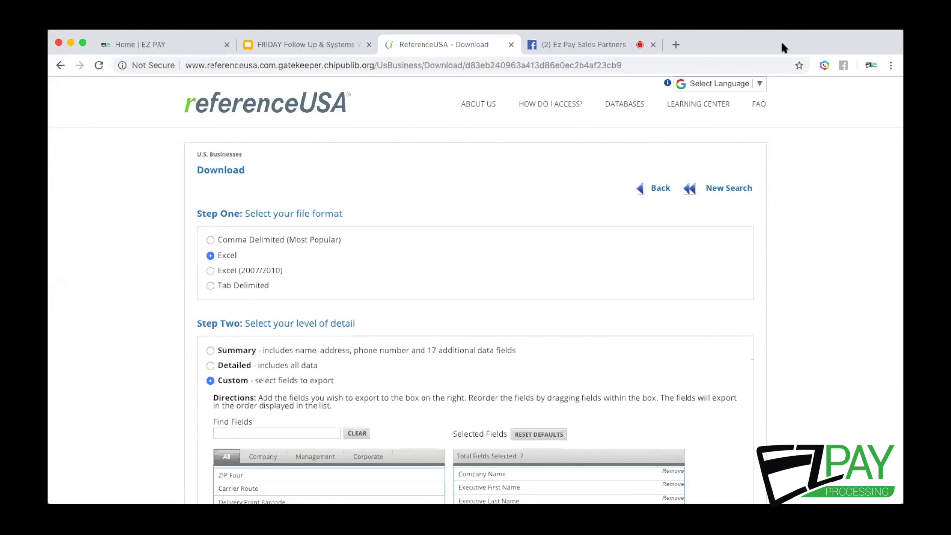
Switch Chrome to the 'Home | EZ PAY' tab
click(189, 48)
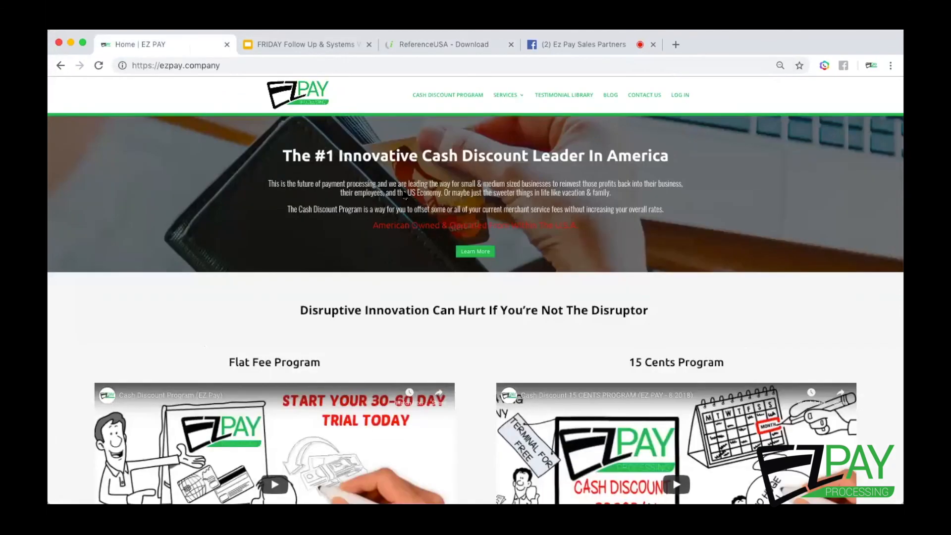